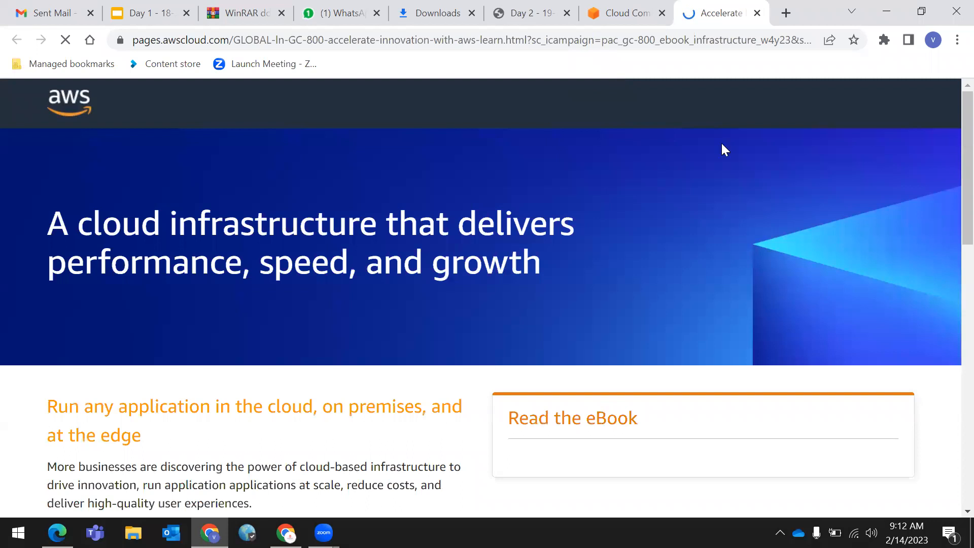
# - Return to the aws.amazon.com home page after glancing at the Day 2 Linux guide PDF
pyautogui.click(596, 12)
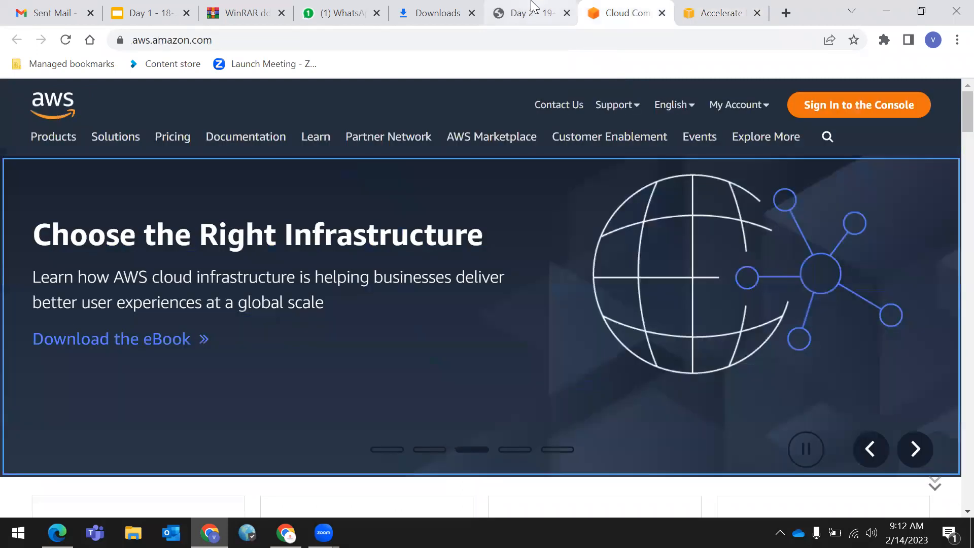
pyautogui.click(532, 11)
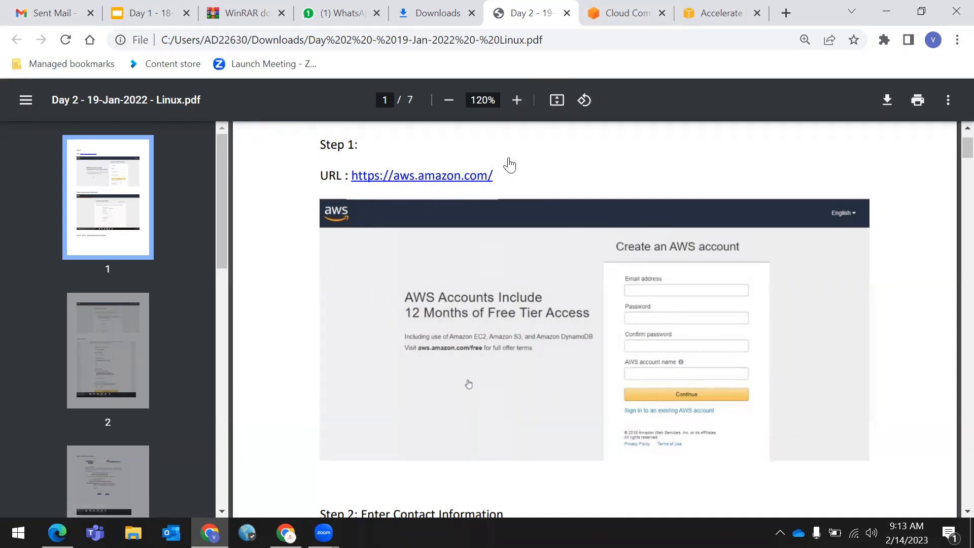
pyautogui.click(620, 14)
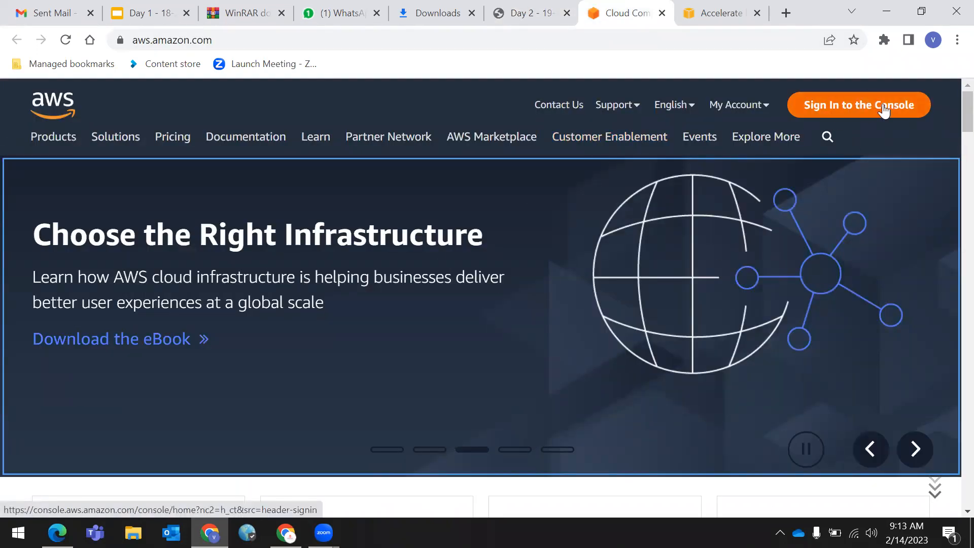
# - Open the AWS console sign-in page and review its sign-in options, keeping Root user selected
pyautogui.click(699, 7)
pyautogui.click(621, 13)
pyautogui.click(863, 109)
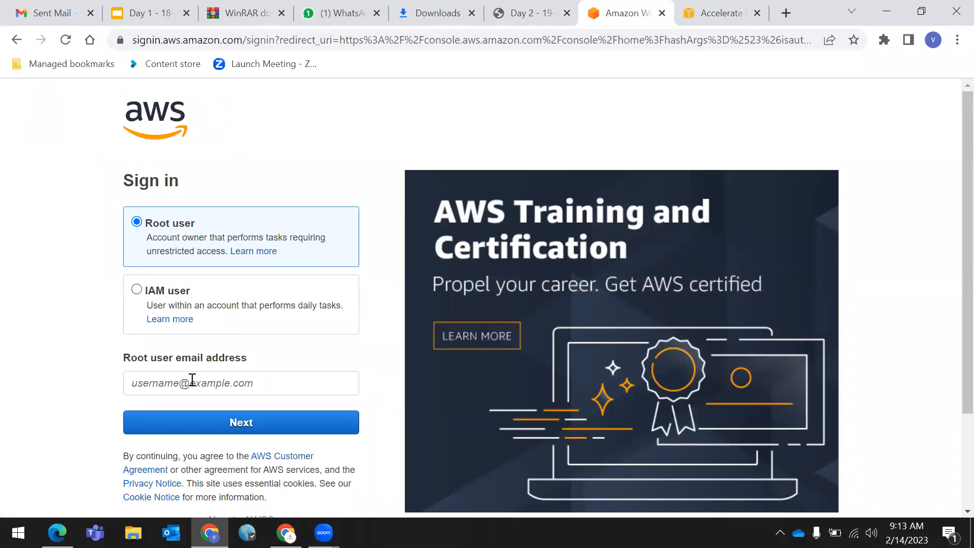
pyautogui.moveTo(119, 360); pyautogui.dragTo(250, 357)
pyautogui.click(275, 356)
pyautogui.scroll(-2, 174, 209)
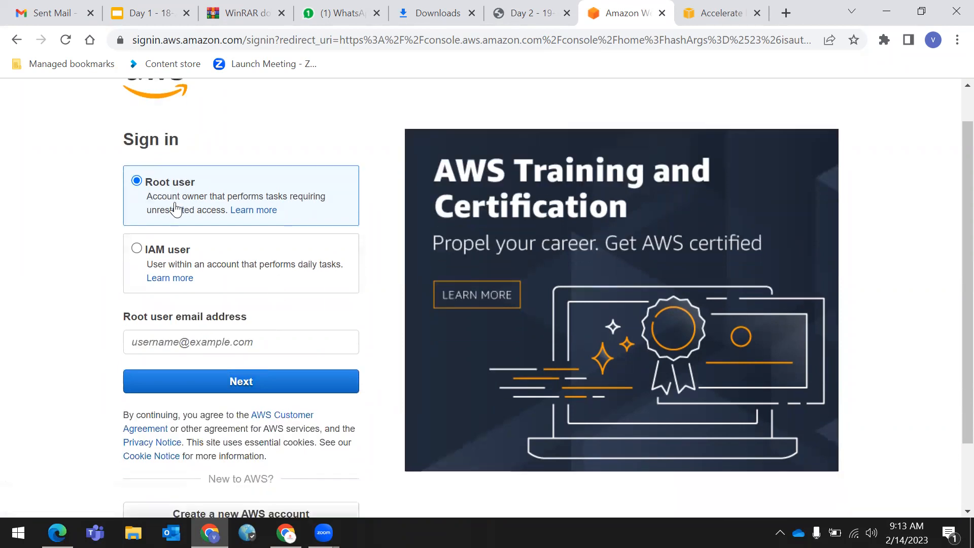
pyautogui.scroll(1, 168, 218)
pyautogui.scroll(1, 162, 233)
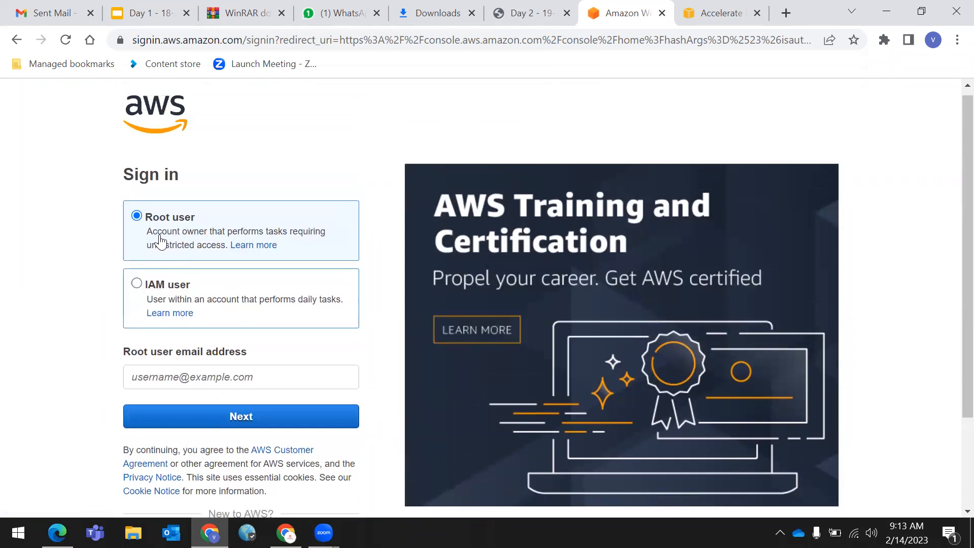
pyautogui.moveTo(115, 174); pyautogui.dragTo(195, 178)
pyautogui.click(256, 156)
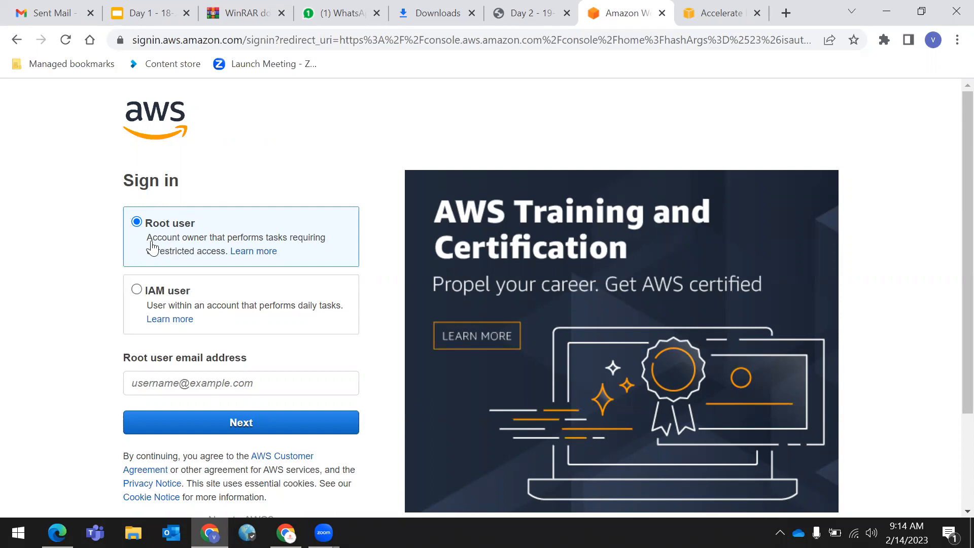
pyautogui.moveTo(145, 223); pyautogui.dragTo(208, 211)
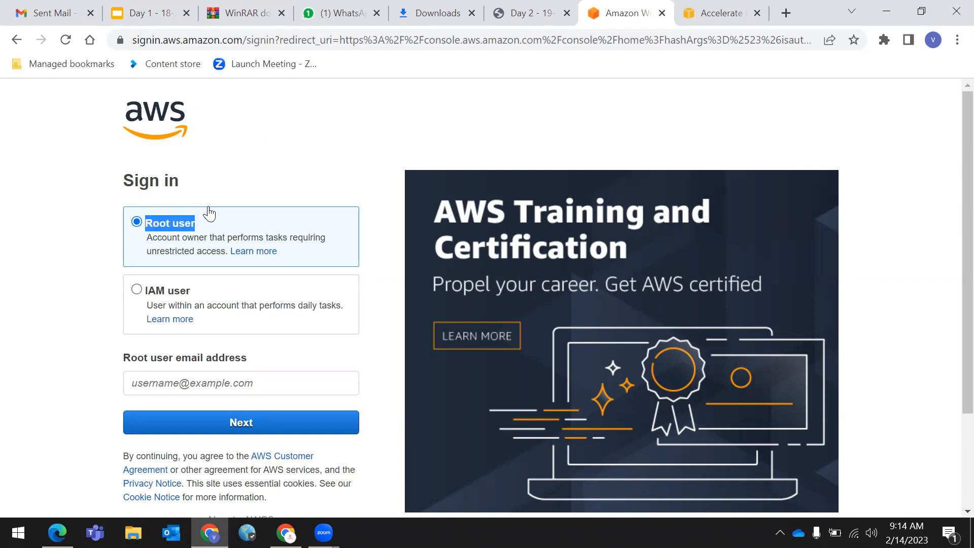
pyautogui.click(328, 155)
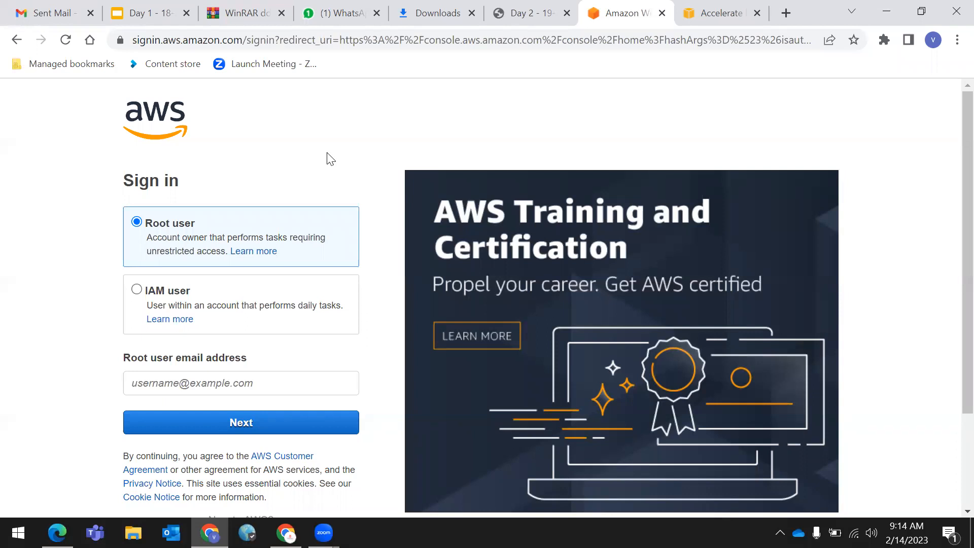
pyautogui.scroll(-3, 254, 304)
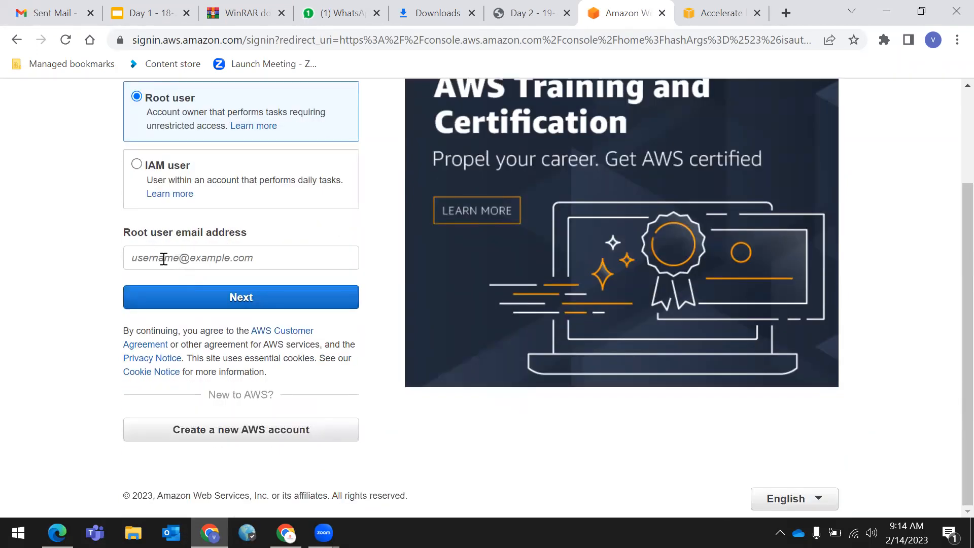
# - Put focus in the empty root user email field, dismissing the saved email suggestions
pyautogui.click(165, 259)
pyautogui.click(177, 259)
pyautogui.click(2, 290)
pyautogui.click(153, 256)
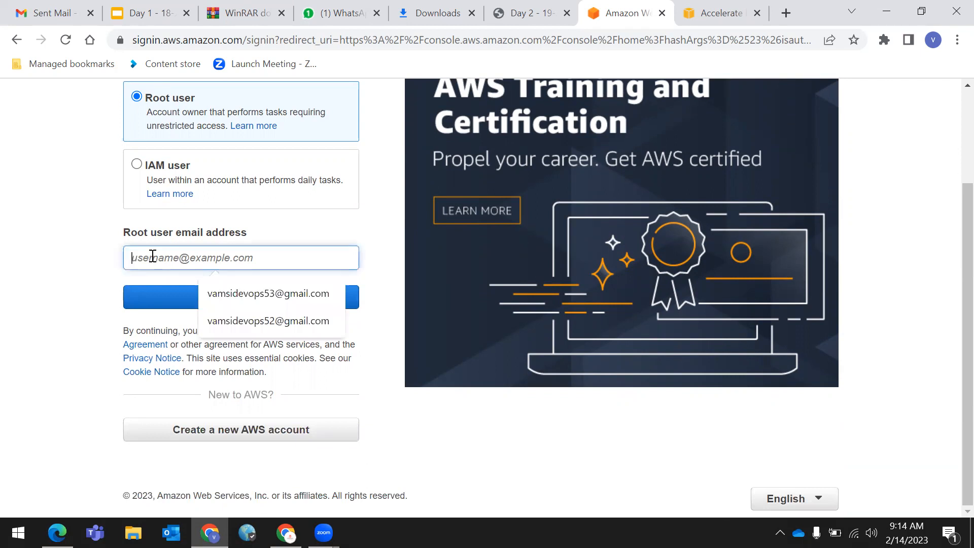
pyautogui.click(3, 384)
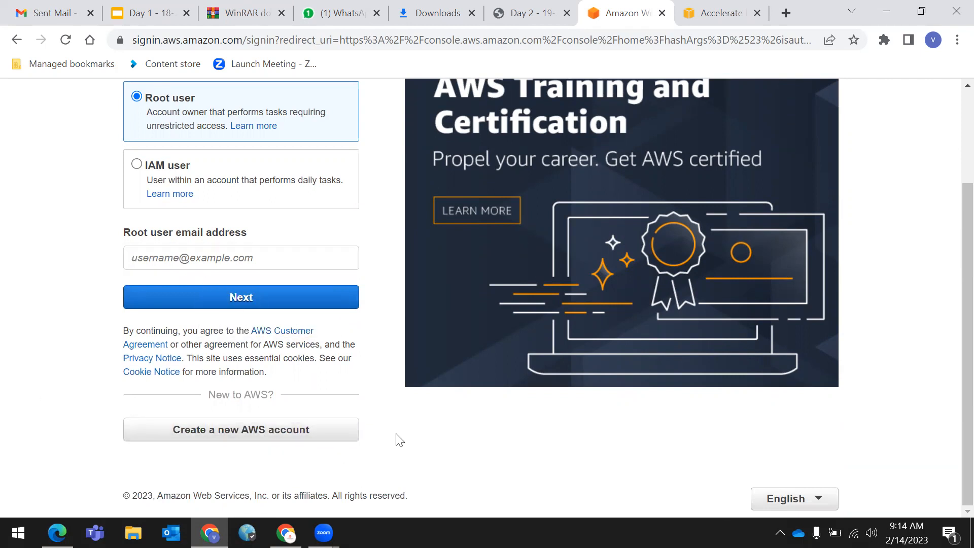
pyautogui.click(287, 255)
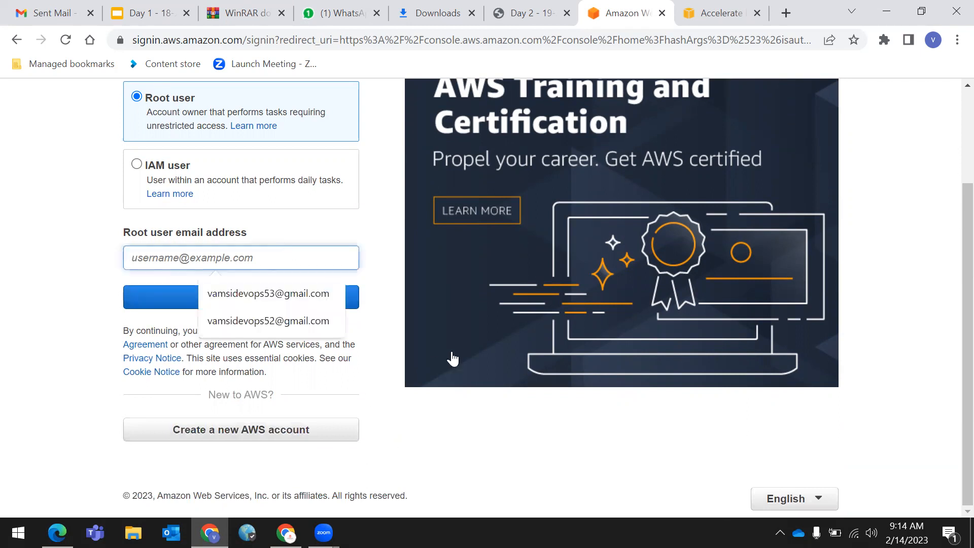
pyautogui.click(480, 435)
pyautogui.click(179, 253)
pyautogui.click(456, 452)
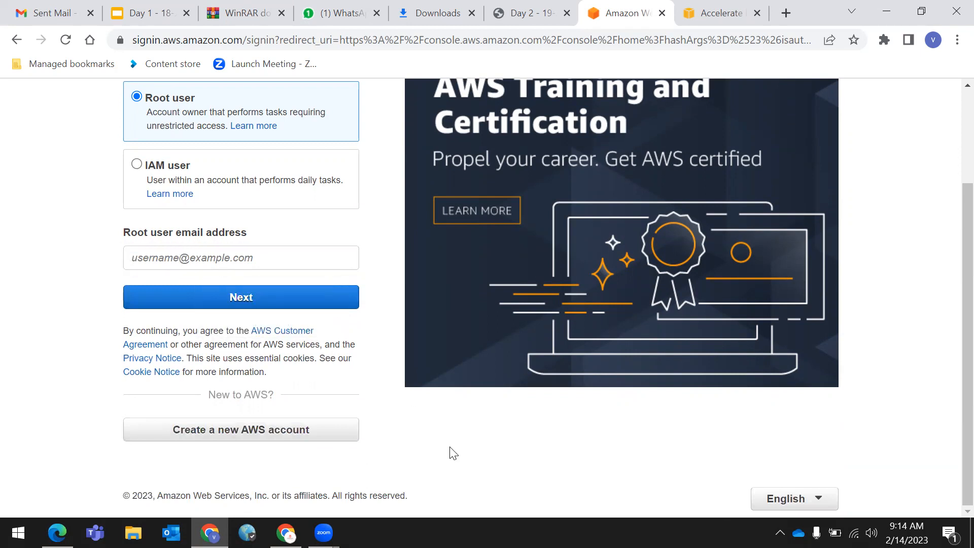
pyautogui.click(531, 9)
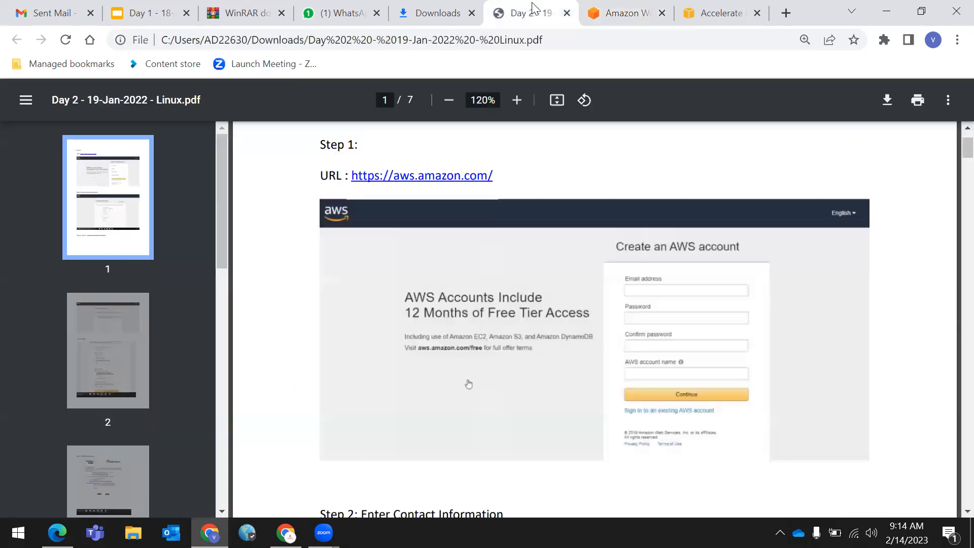
pyautogui.scroll(-1, 570, 252)
pyautogui.scroll(1, 574, 269)
pyautogui.scroll(-6, 675, 340)
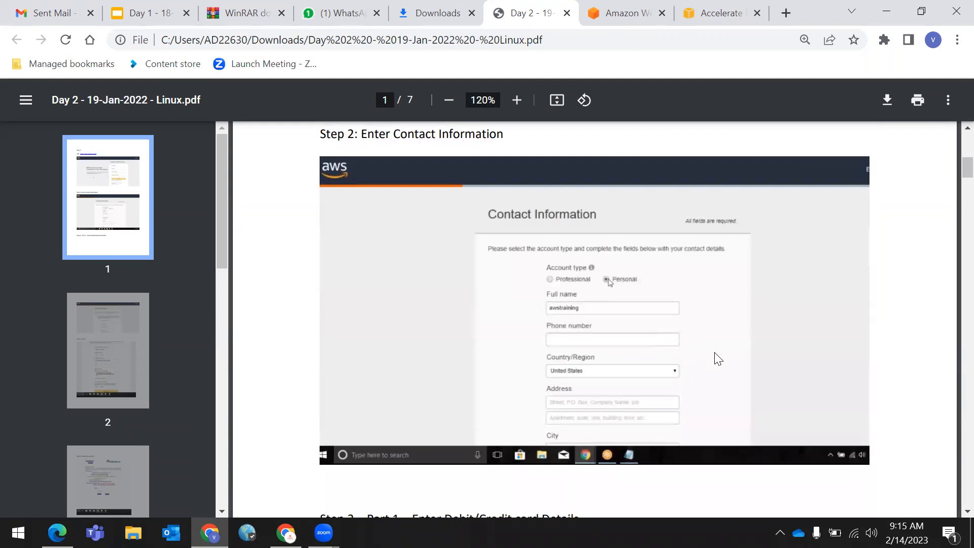
pyautogui.scroll(-8, 718, 362)
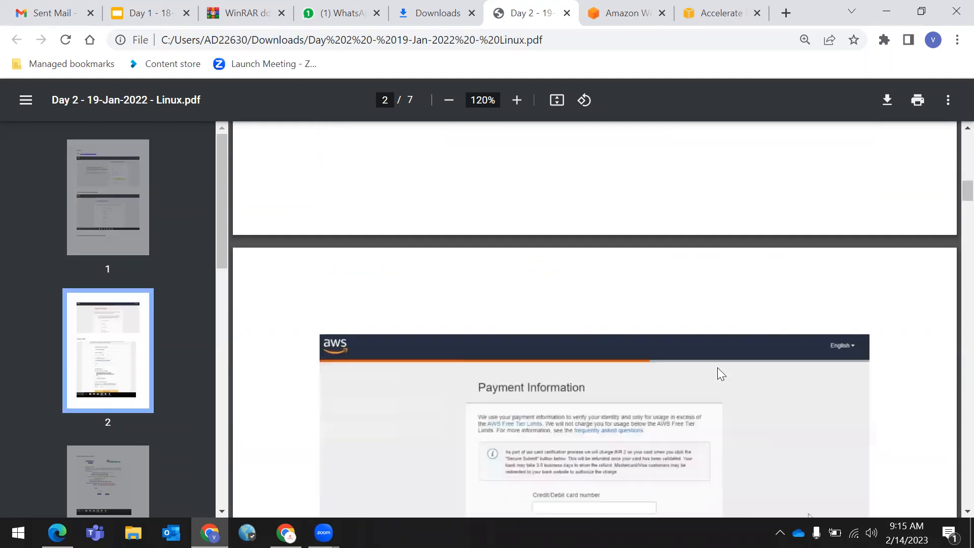
pyautogui.scroll(5, 717, 367)
pyautogui.scroll(4, 718, 368)
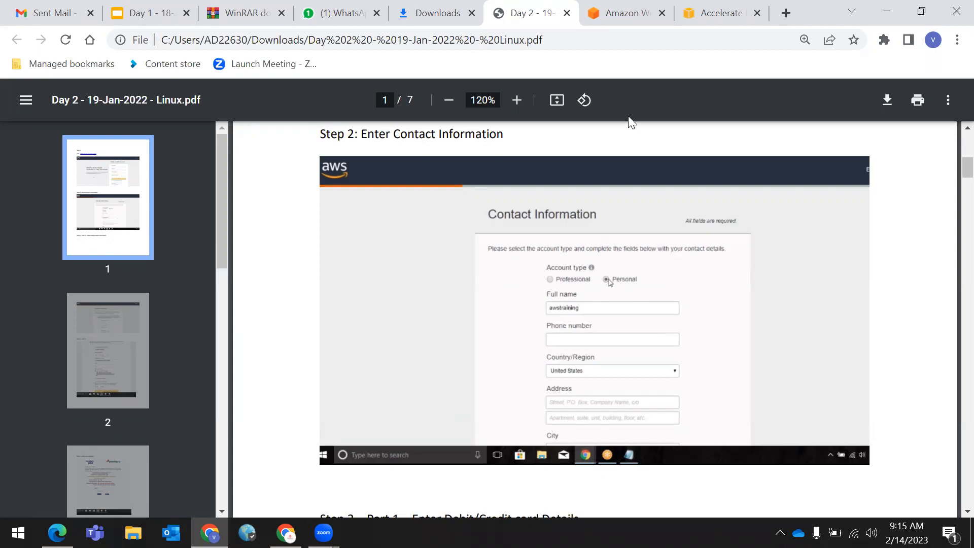
# - Fill the root user email field from a saved address, changing its last digit
pyautogui.click(618, 6)
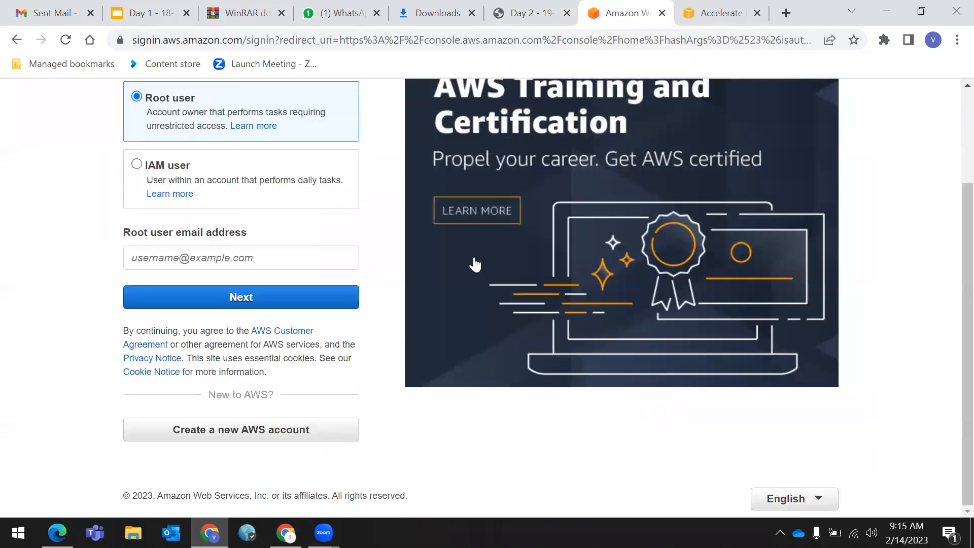
pyautogui.scroll(3, 477, 264)
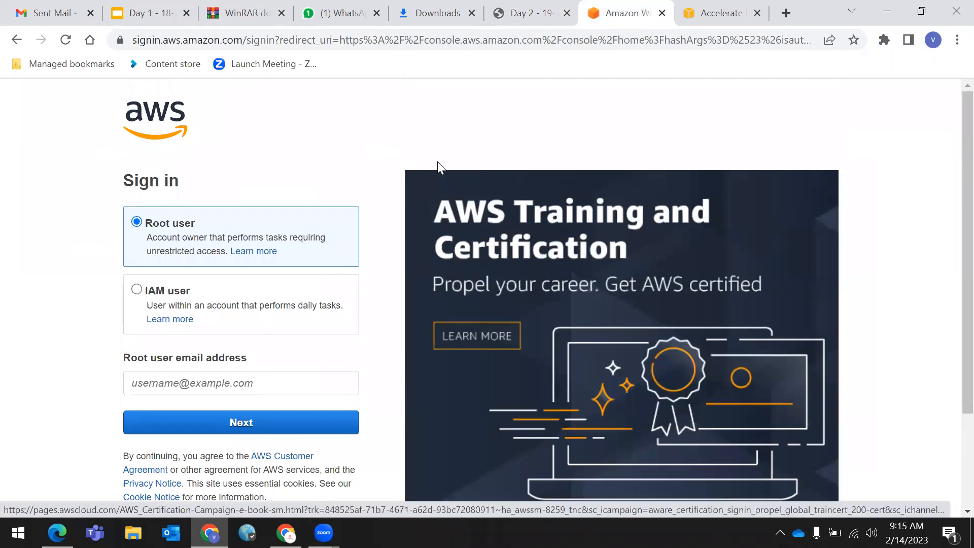
pyautogui.scroll(-3, 385, 187)
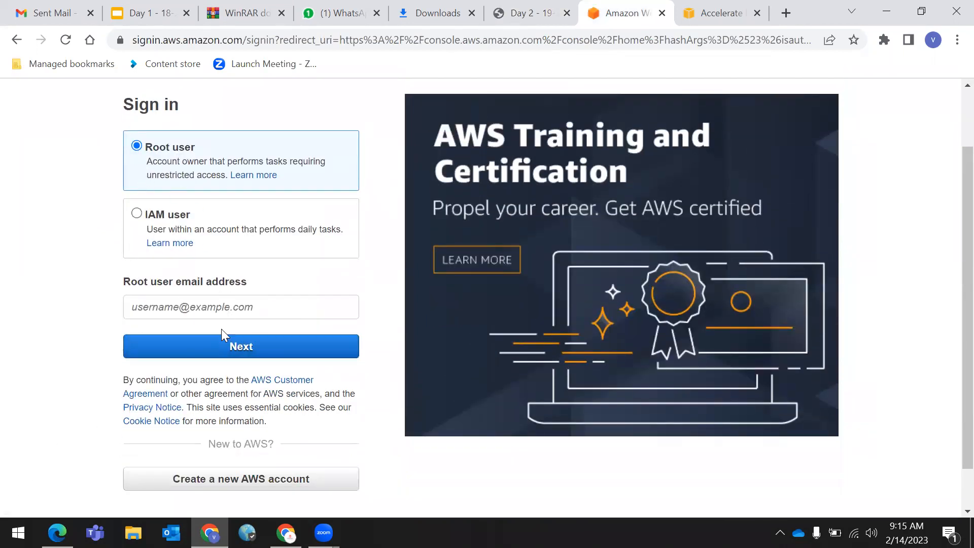
pyautogui.click(213, 304)
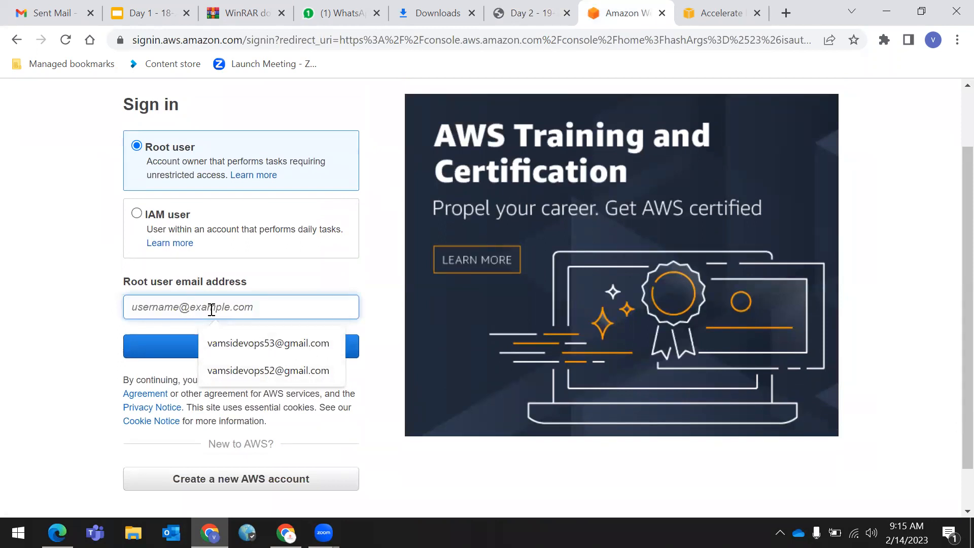
pyautogui.click(264, 371)
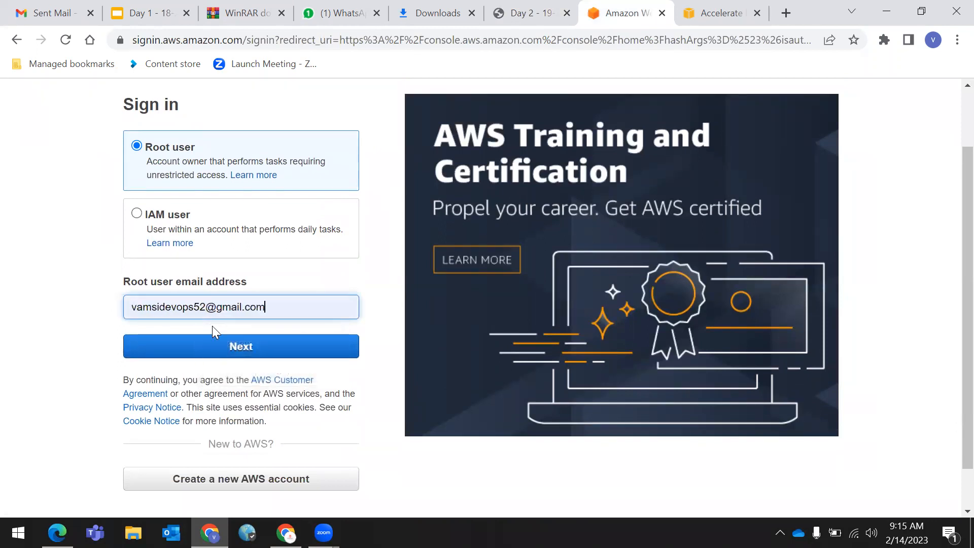
pyautogui.press('BackSpace')
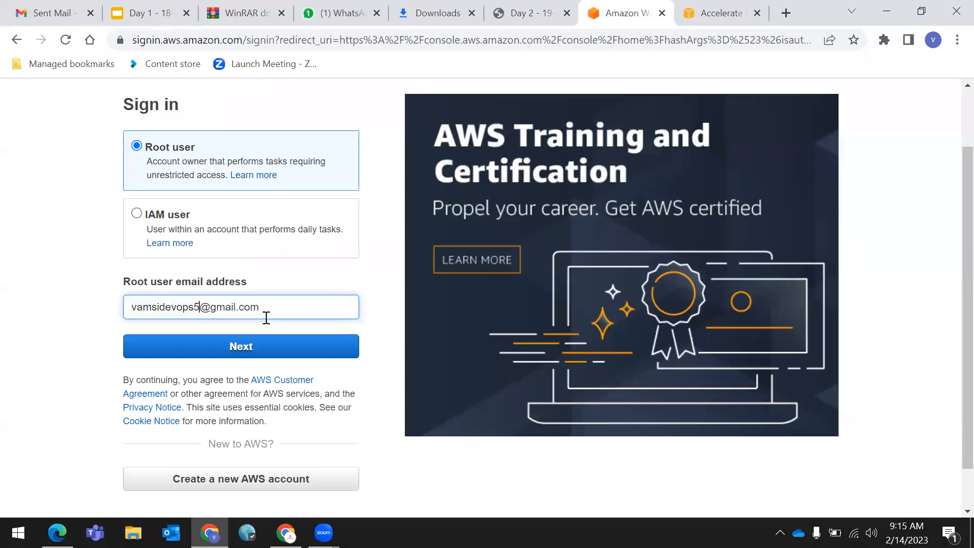
pyautogui.write('0')
# - Submit the email and the security check, then go back to the AWS home page
pyautogui.click(256, 349)
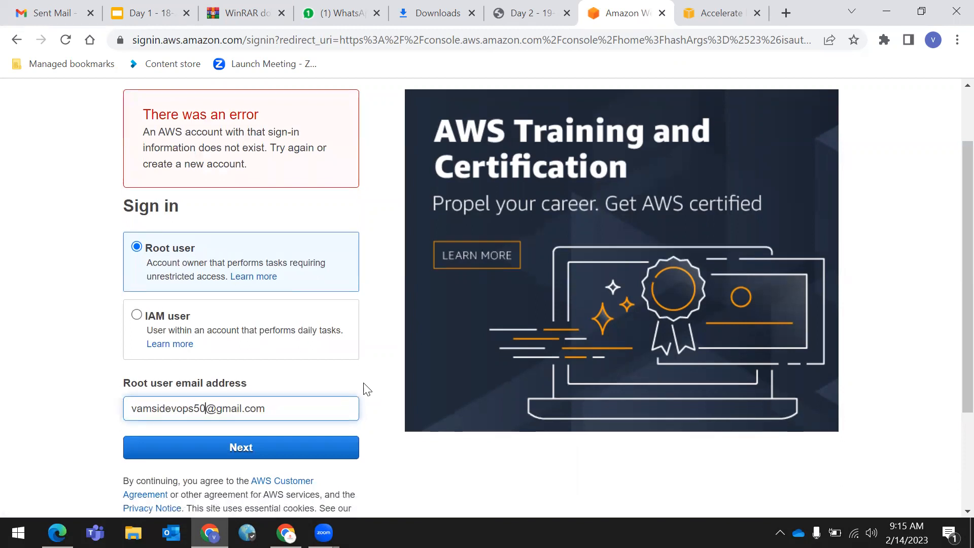
pyautogui.scroll(-3, 355, 375)
pyautogui.click(257, 298)
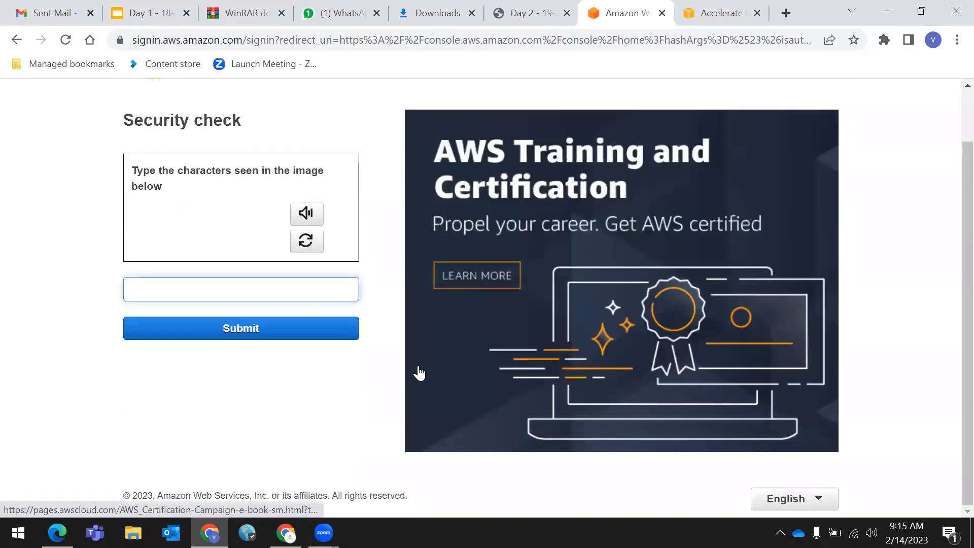
pyautogui.scroll(1, 206, 306)
pyautogui.click(16, 40)
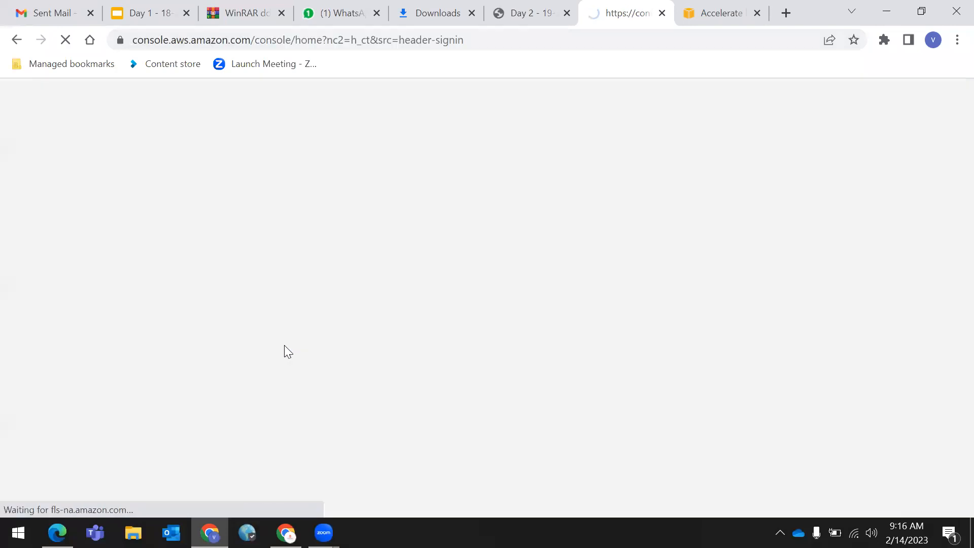
# - Press Next with the root user email left empty, triggering the required-field error
pyautogui.scroll(-3, 239, 289)
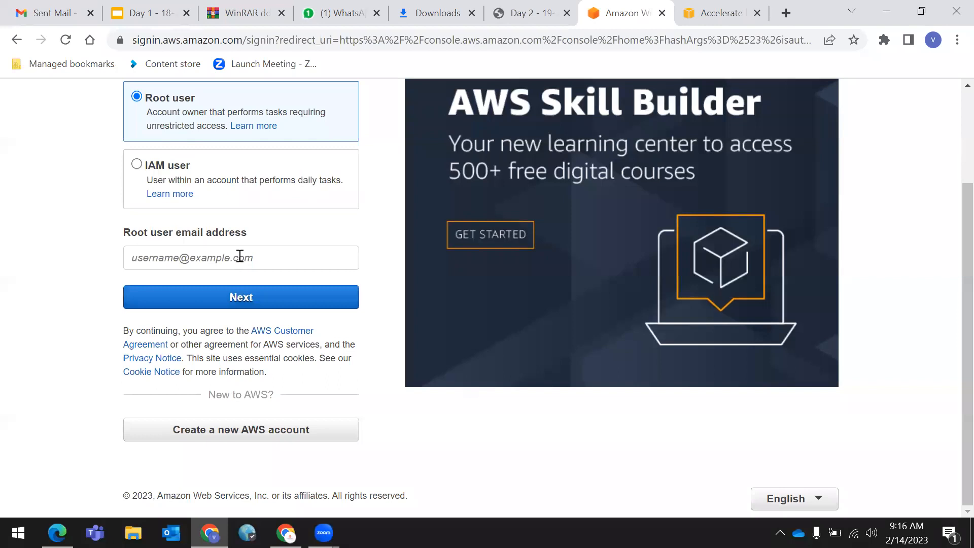
pyautogui.click(240, 256)
pyautogui.click(451, 435)
pyautogui.click(250, 254)
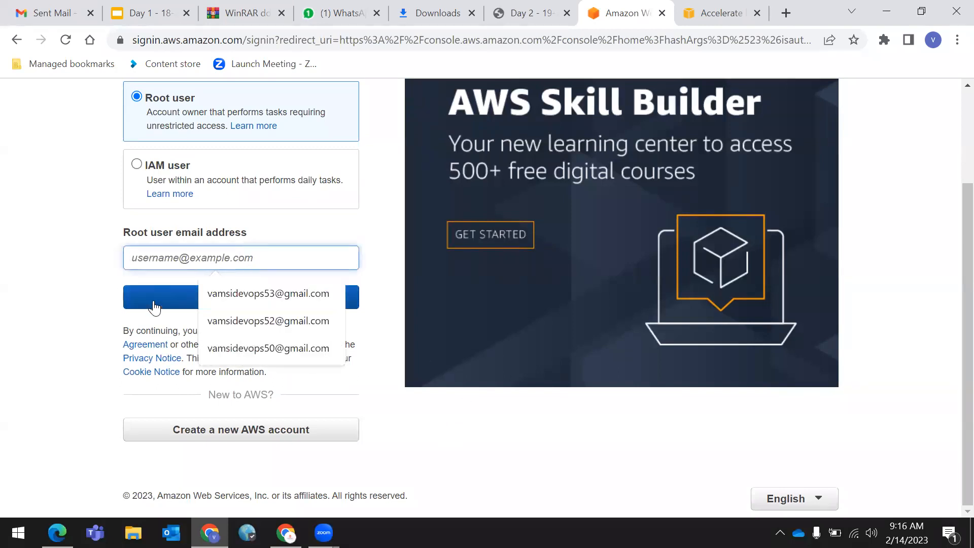
pyautogui.click(90, 264)
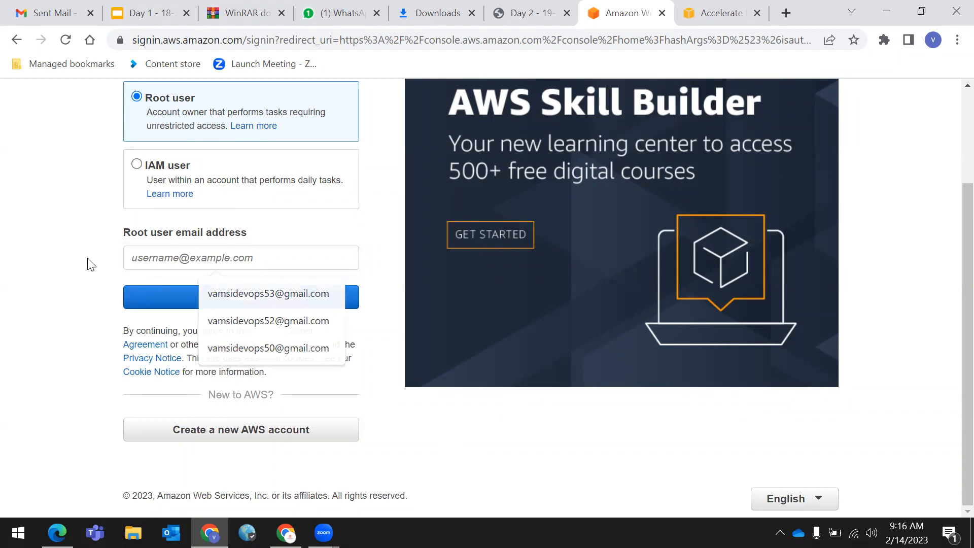
pyautogui.click(220, 254)
pyautogui.click(194, 294)
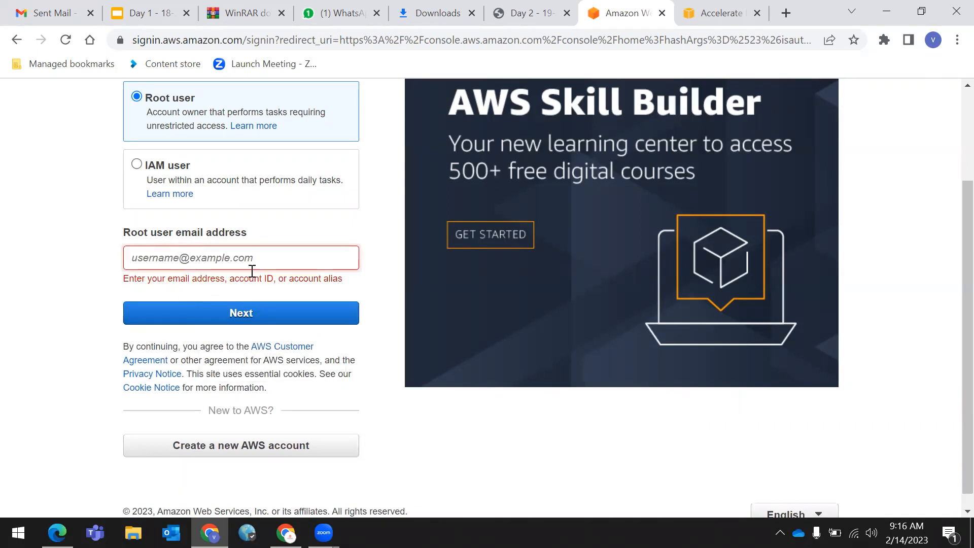
pyautogui.scroll(3, 264, 281)
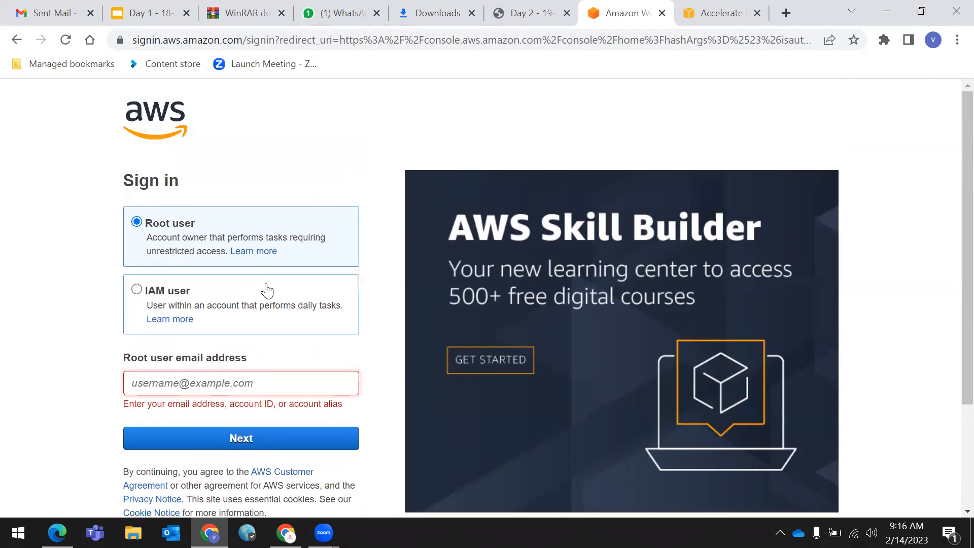
pyautogui.scroll(-3, 268, 290)
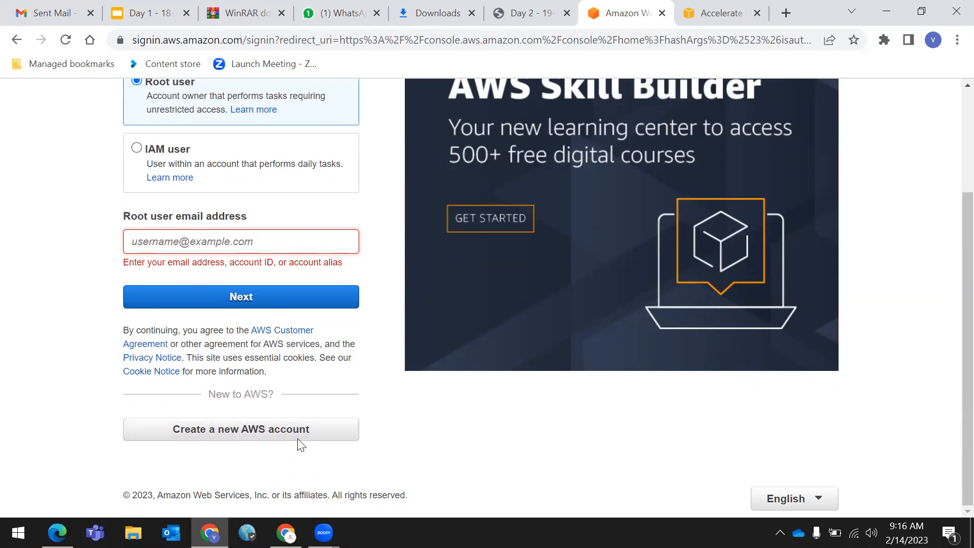
# - Open the new-account form and enter the root email, fixing the 'gmai' typo, plus an account name
pyautogui.click(231, 430)
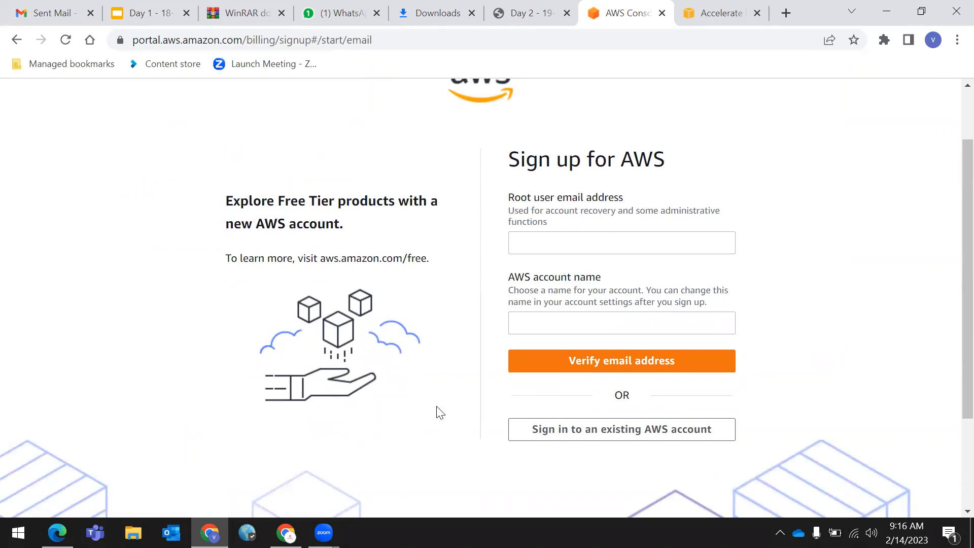
pyautogui.click(569, 247)
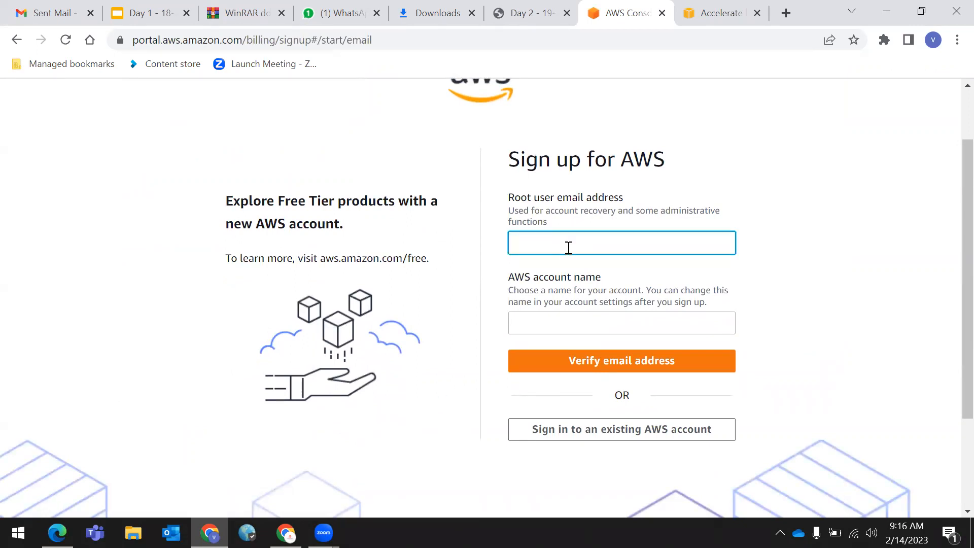
pyautogui.press('Left')
pyautogui.press('Left')
pyautogui.press('Left')
pyautogui.write('l')
pyautogui.press('BackSpace')
pyautogui.write('l')
pyautogui.click(595, 320)
pyautogui.write('vamsi')
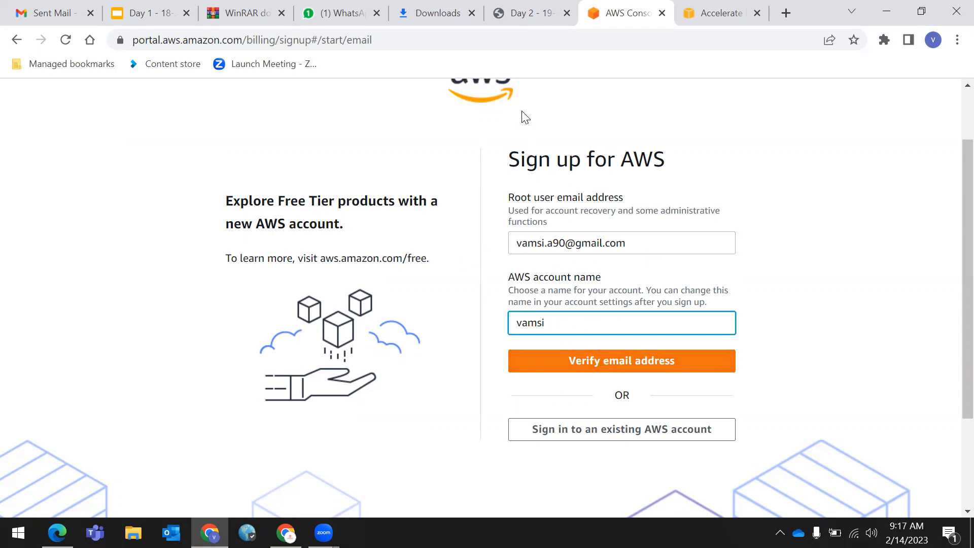
# - Send the email for verification and focus the empty verification code field
pyautogui.click(627, 311)
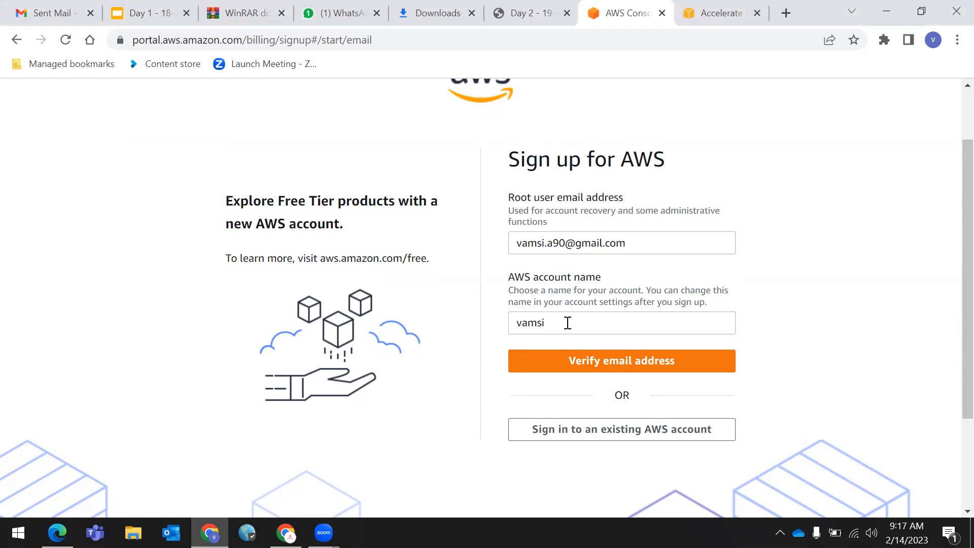
pyautogui.click(618, 363)
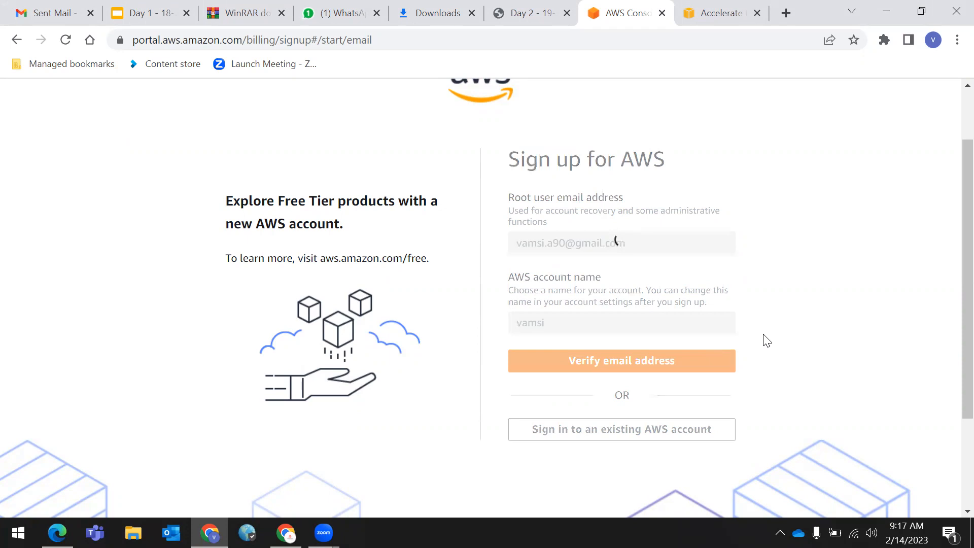
pyautogui.scroll(-1, 722, 303)
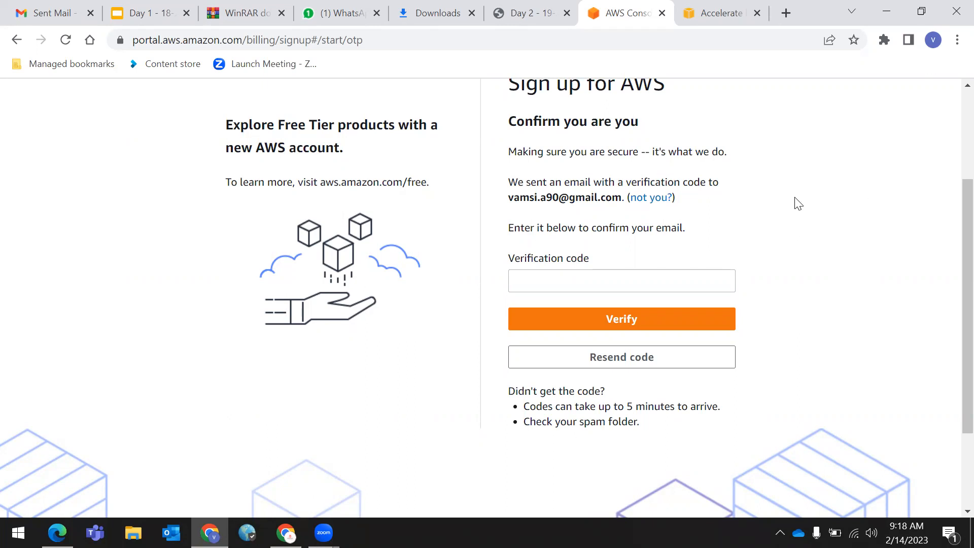
pyautogui.click(579, 278)
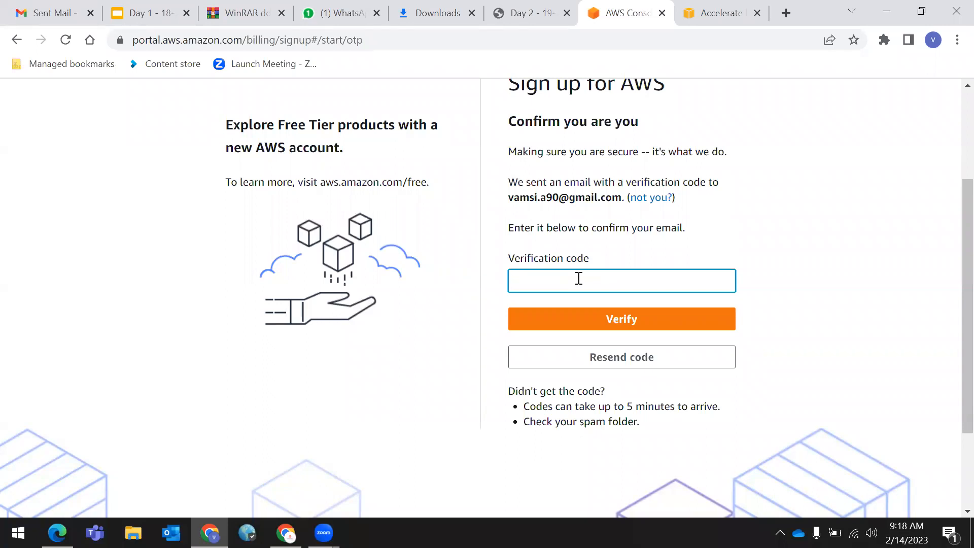
pyautogui.scroll(3, 579, 278)
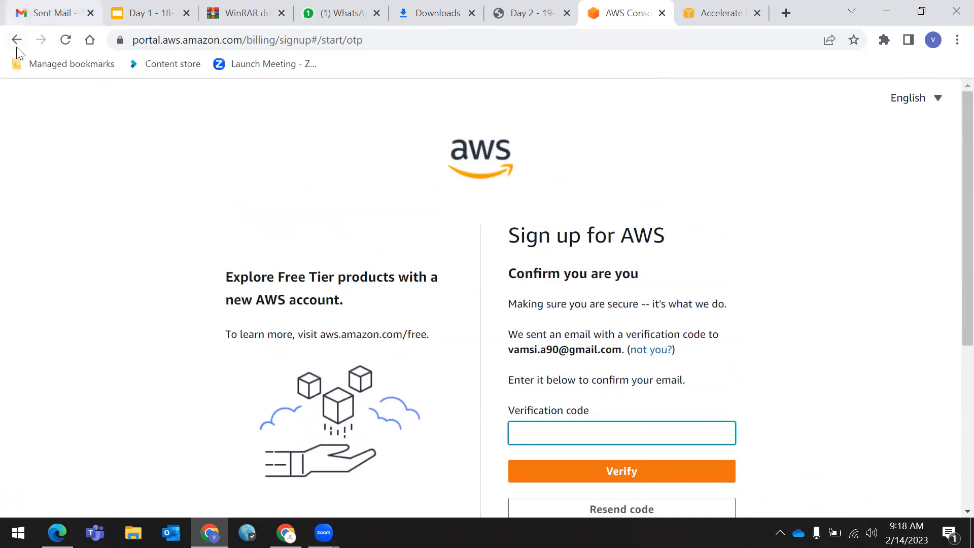
# - Go back to the sign-in page and reopen the new AWS account sign-up form
pyautogui.click(16, 39)
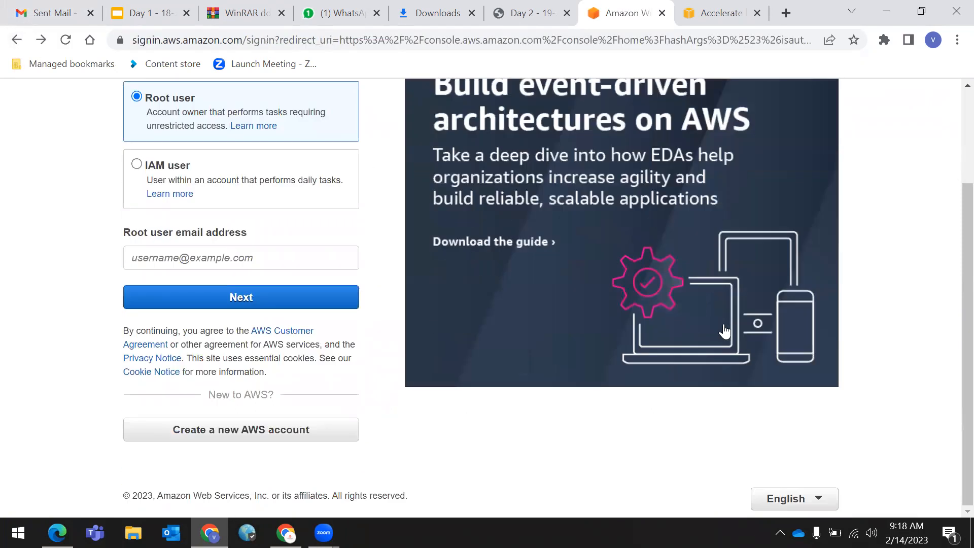
pyautogui.scroll(-3, 215, 383)
pyautogui.click(246, 440)
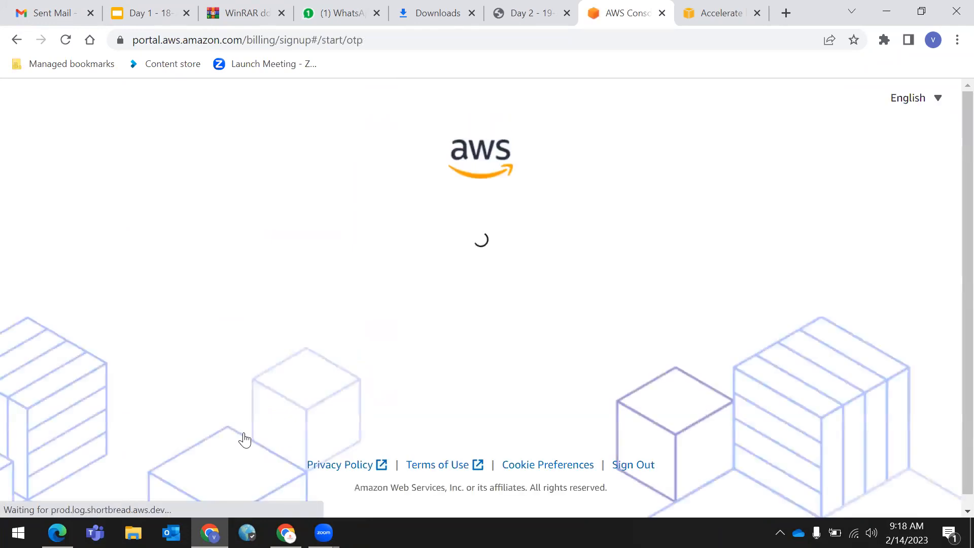
pyautogui.scroll(-3, 548, 436)
pyautogui.scroll(1, 562, 386)
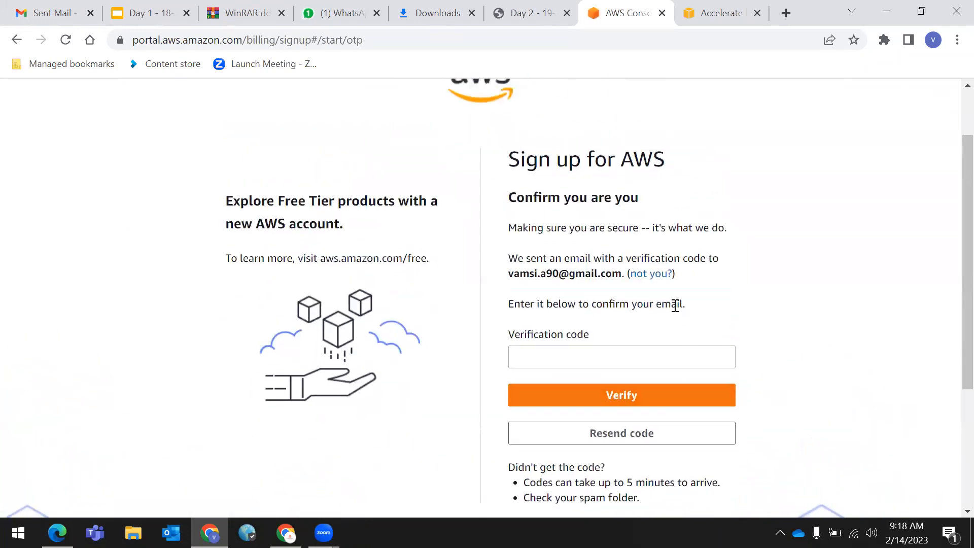
pyautogui.click(652, 275)
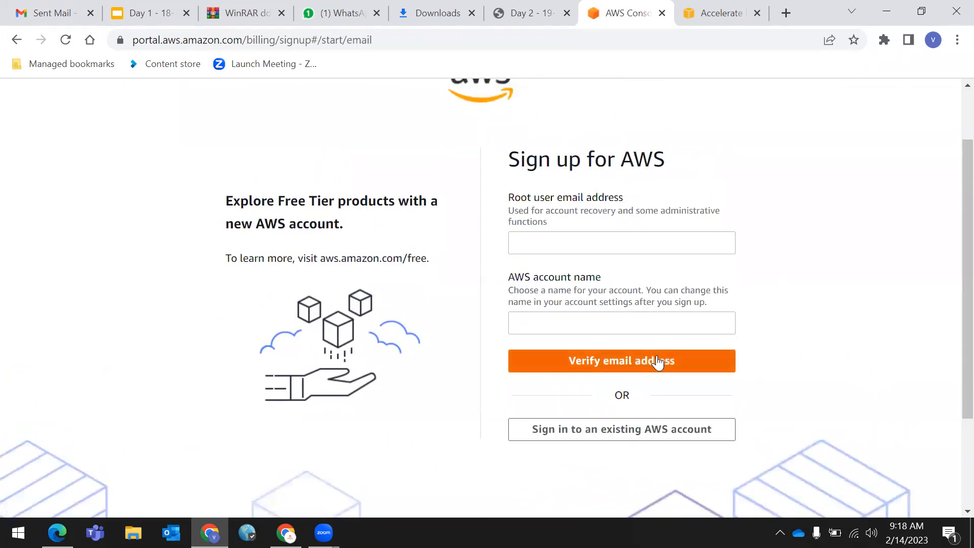
pyautogui.scroll(-3, 659, 361)
pyautogui.click(16, 40)
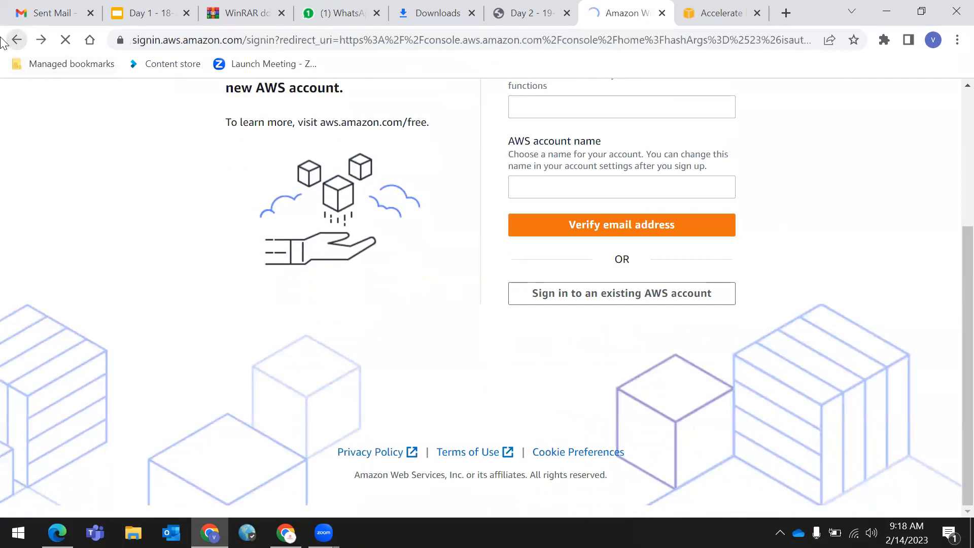
pyautogui.click(239, 431)
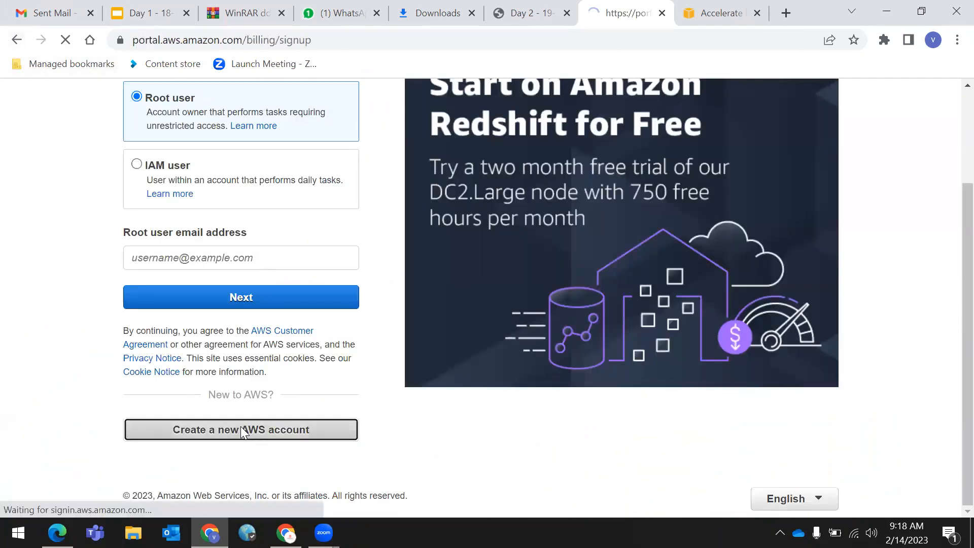
pyautogui.scroll(-1, 428, 447)
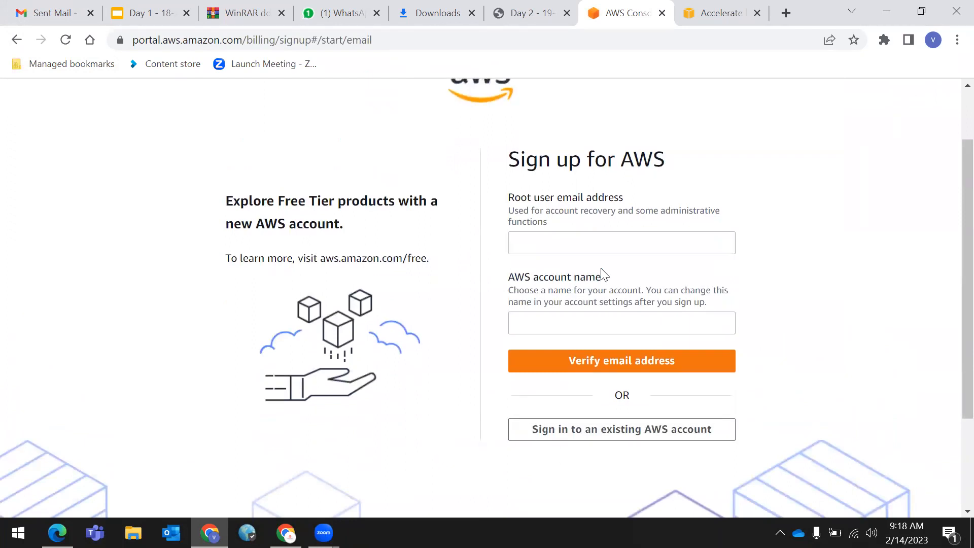
# - Enter a different root email and the saved account name, send for verification, then go back to sign-in
pyautogui.click(582, 239)
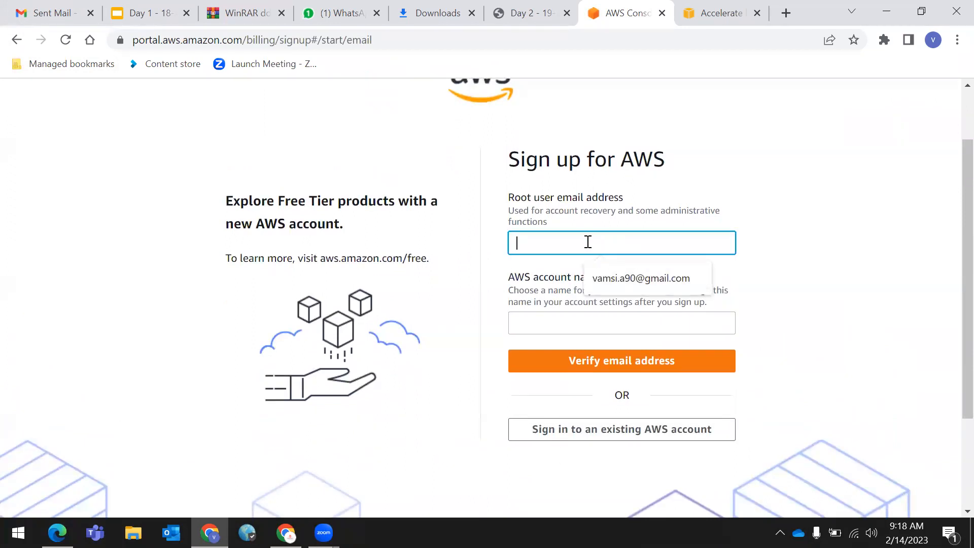
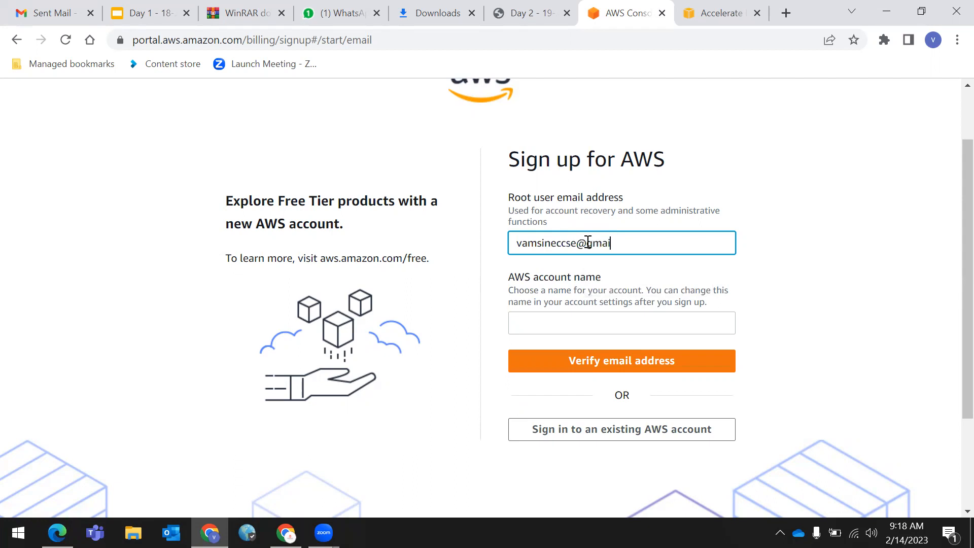
pyautogui.write('.com')
pyautogui.click(586, 323)
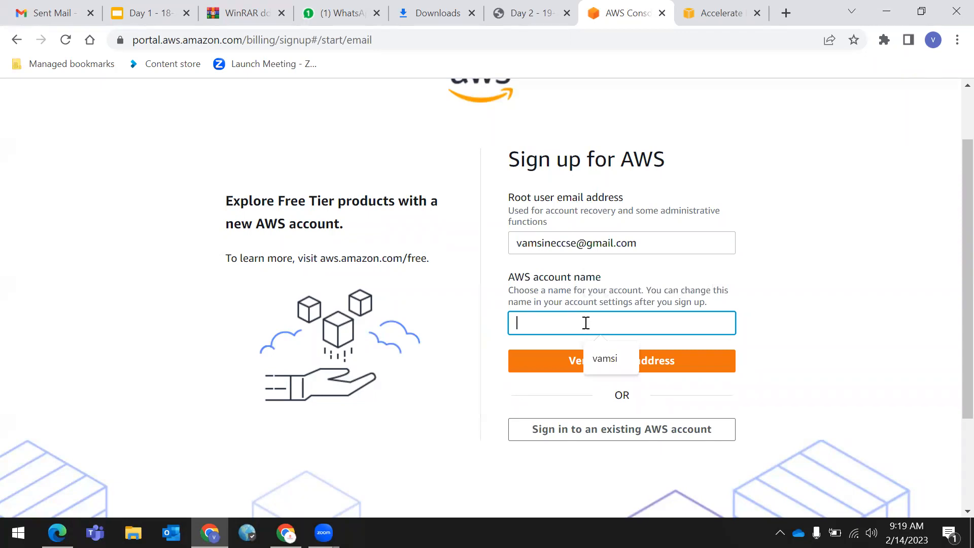
pyautogui.click(605, 360)
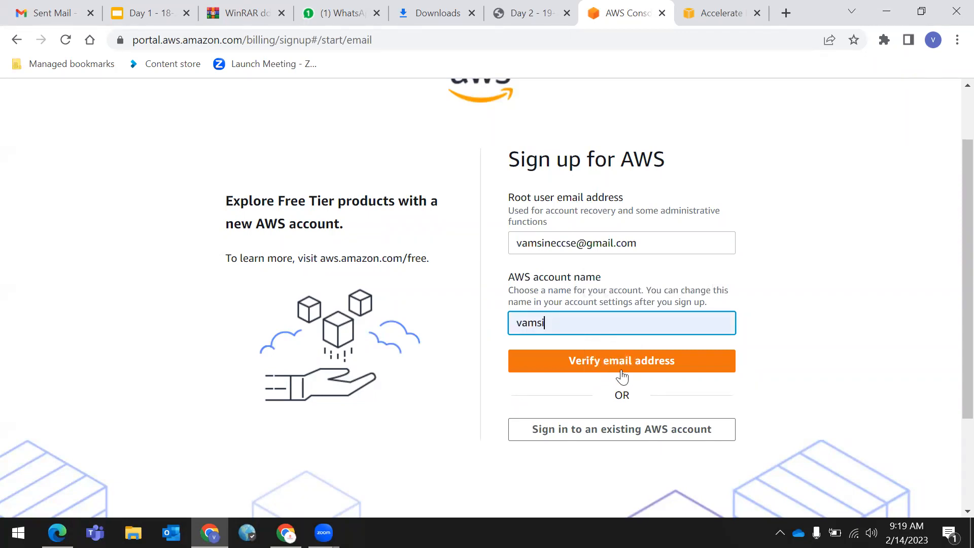
pyautogui.click(621, 363)
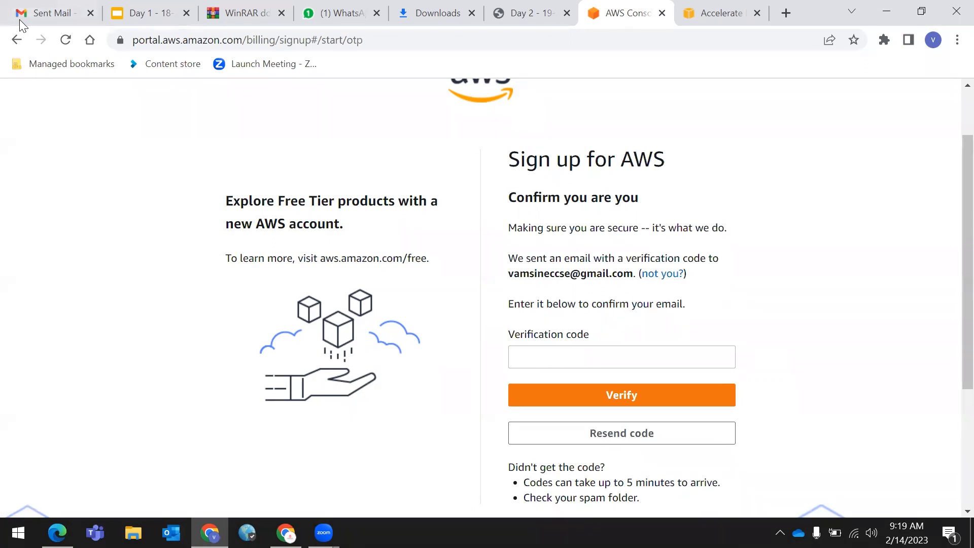
pyautogui.click(16, 43)
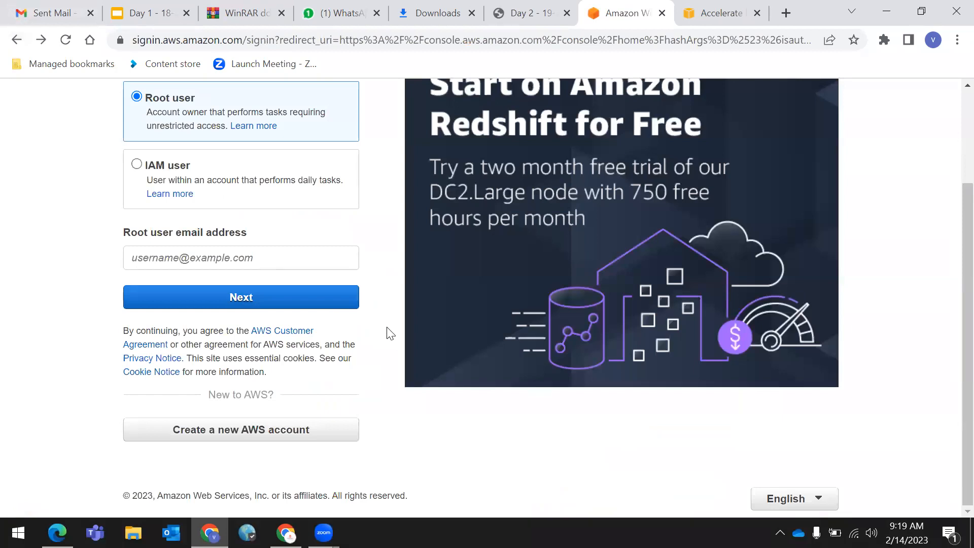
pyautogui.scroll(3, 408, 409)
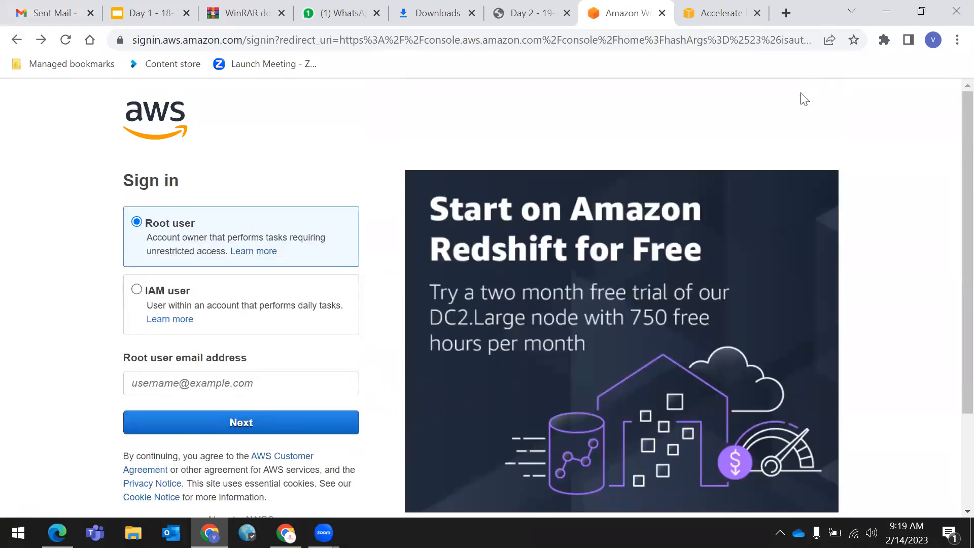
# - Switch to the Day 2 Linux guide PDF and scroll through sign-up Steps 1–5 to page 4
pyautogui.click(530, 13)
pyautogui.scroll(-1, 579, 362)
pyautogui.scroll(1, 579, 361)
pyautogui.scroll(5, 579, 366)
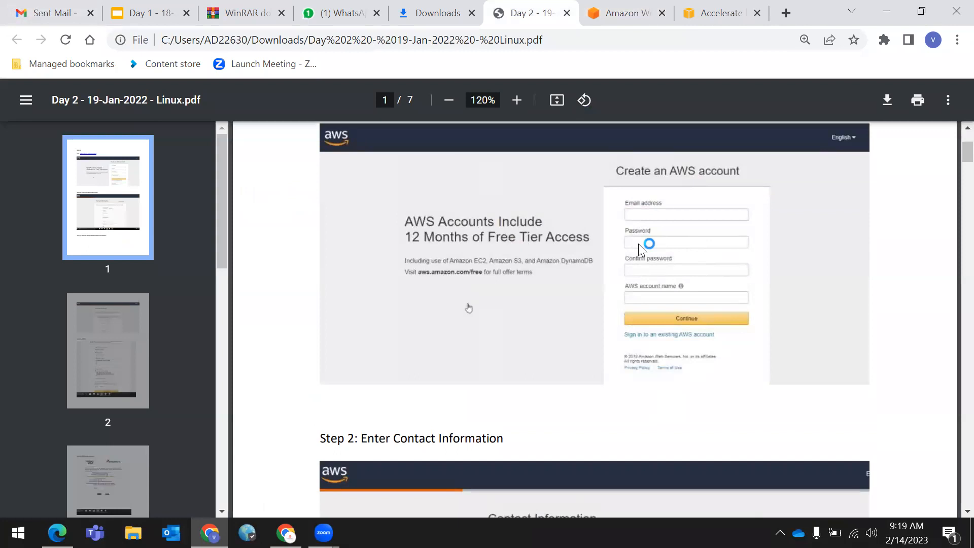
pyautogui.scroll(1, 674, 318)
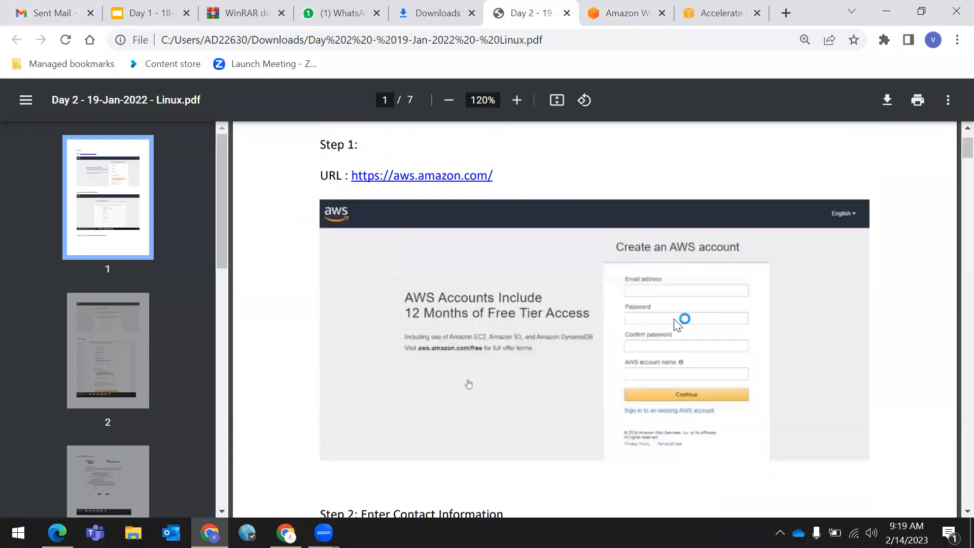
pyautogui.scroll(-6, 679, 329)
pyautogui.scroll(-7, 679, 329)
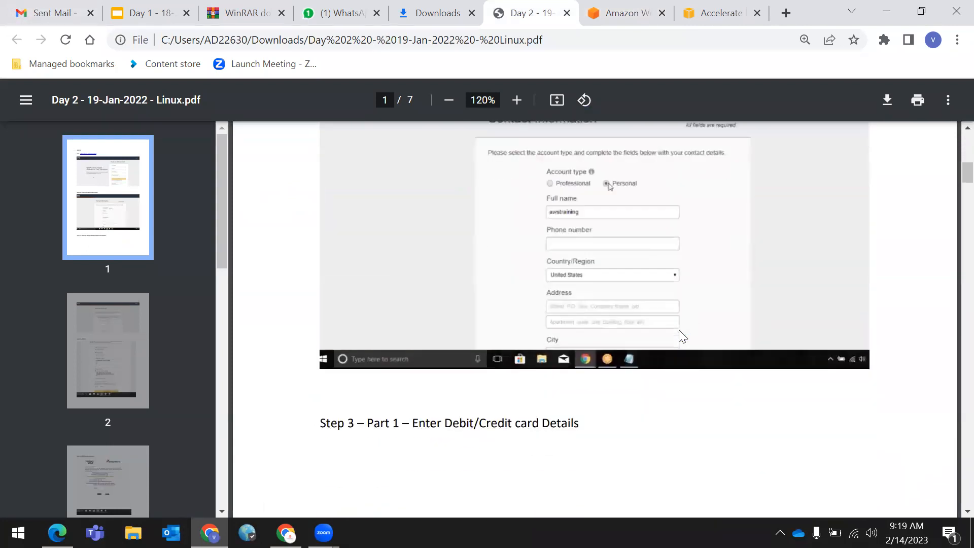
pyautogui.scroll(-4, 682, 337)
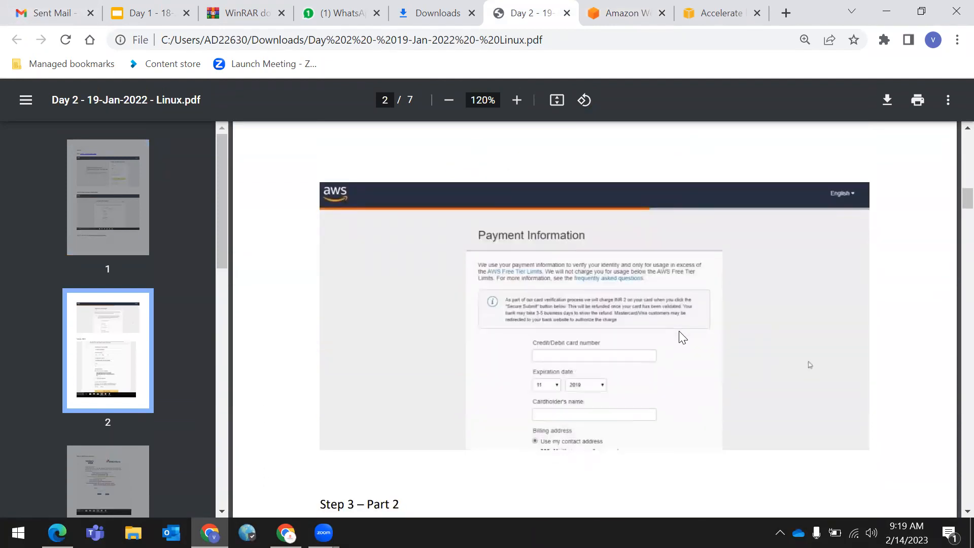
pyautogui.scroll(1, 680, 332)
pyautogui.scroll(-3, 680, 333)
pyautogui.keyDown('ctrl'); pyautogui.scroll(2, 680, 333); pyautogui.keyUp('ctrl')
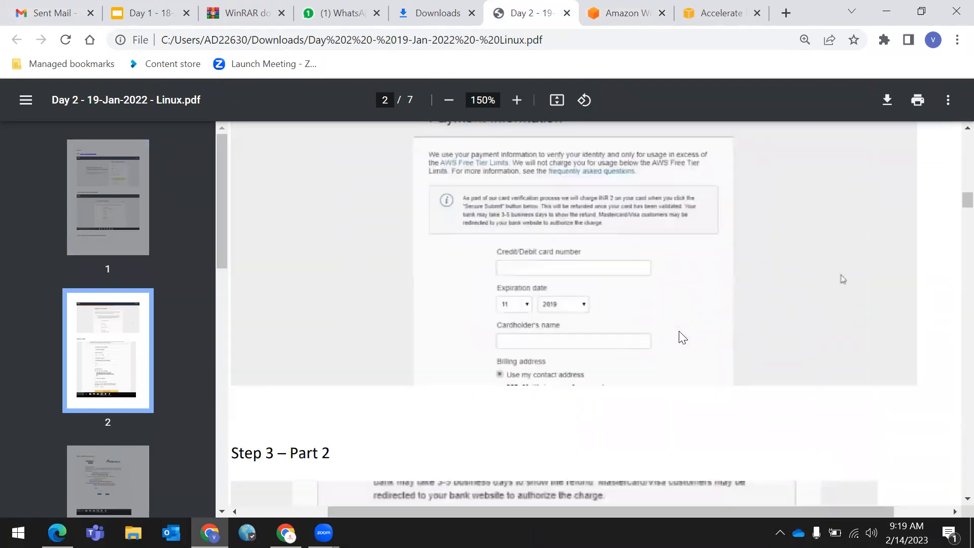
pyautogui.scroll(2, 683, 337)
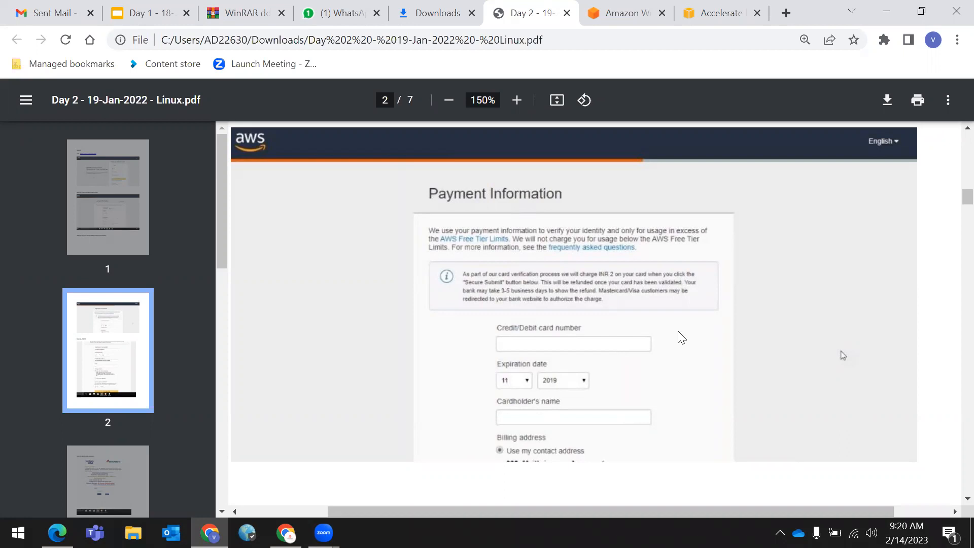
pyautogui.scroll(-2, 611, 354)
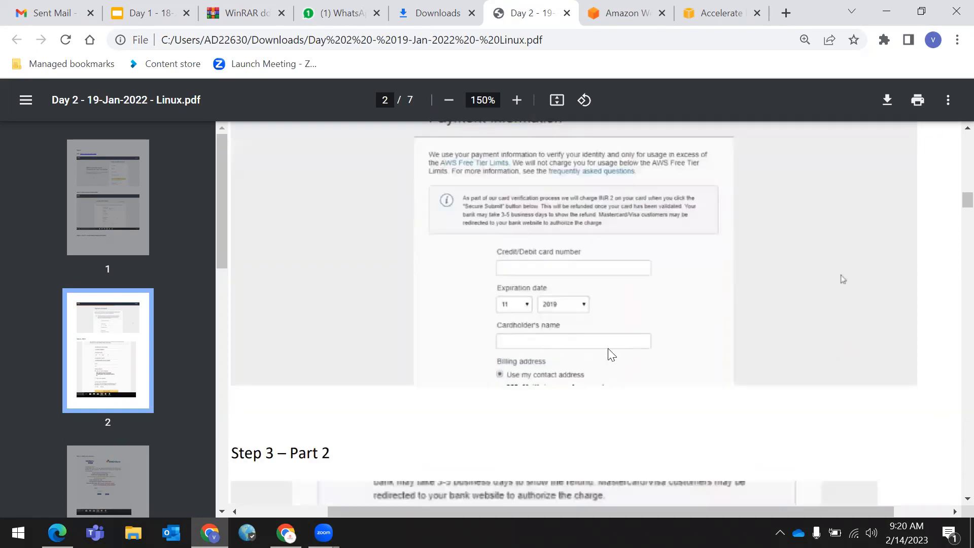
pyautogui.scroll(-3, 544, 361)
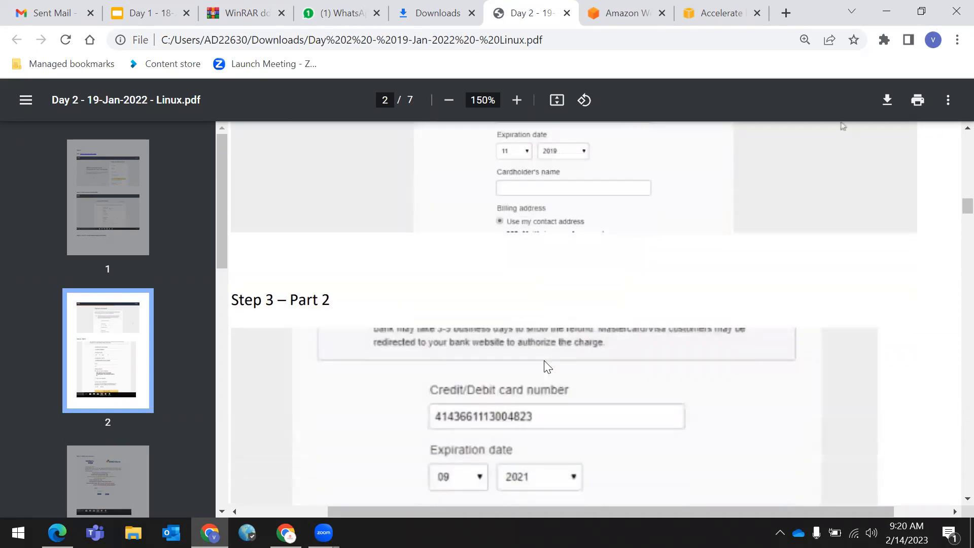
pyautogui.scroll(-14, 544, 362)
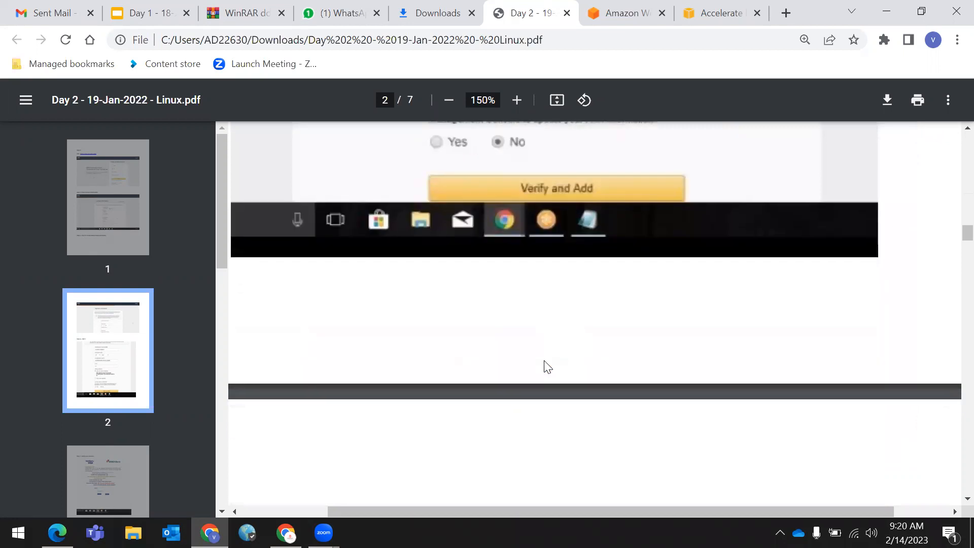
pyautogui.scroll(-8, 548, 366)
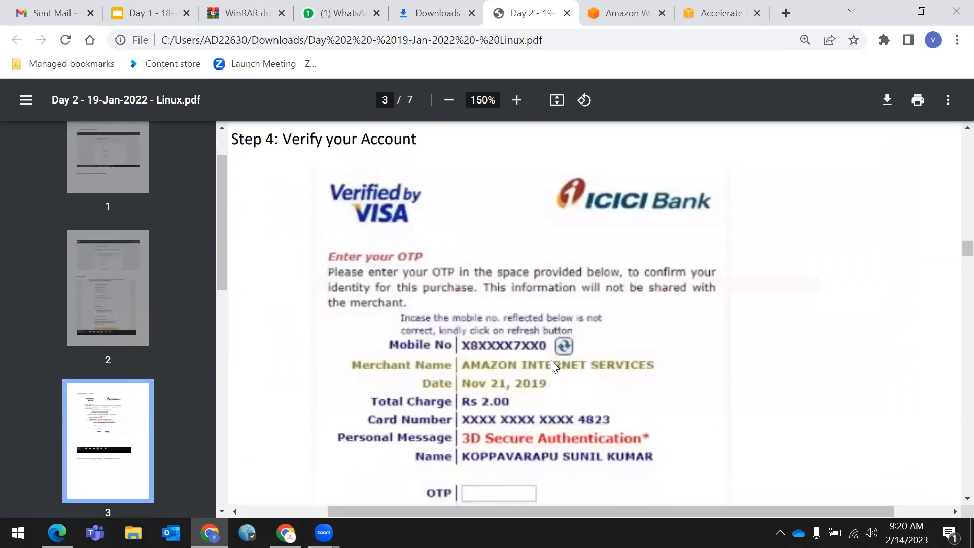
pyautogui.scroll(-3, 553, 367)
pyautogui.scroll(-10, 555, 367)
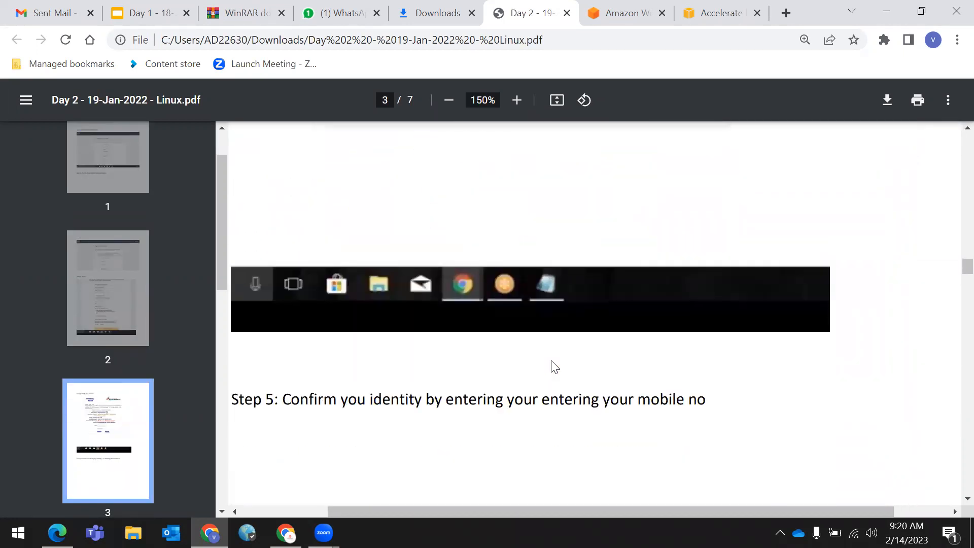
pyautogui.scroll(-10, 555, 367)
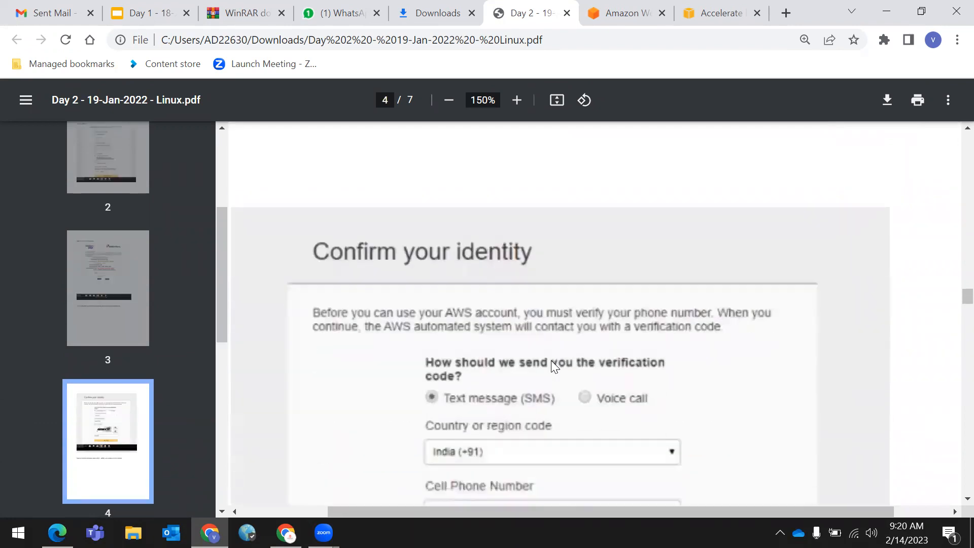
pyautogui.scroll(-2, 556, 369)
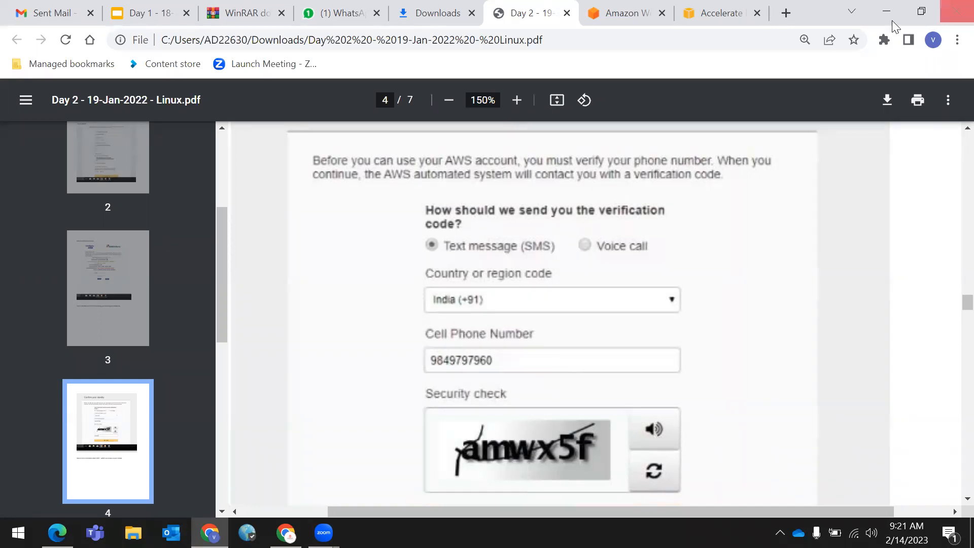
# - Scroll the guide past the verification code steps to Step 7: Select Basic plan (Free)
pyautogui.scroll(-1, 428, 476)
pyautogui.scroll(-1, 428, 471)
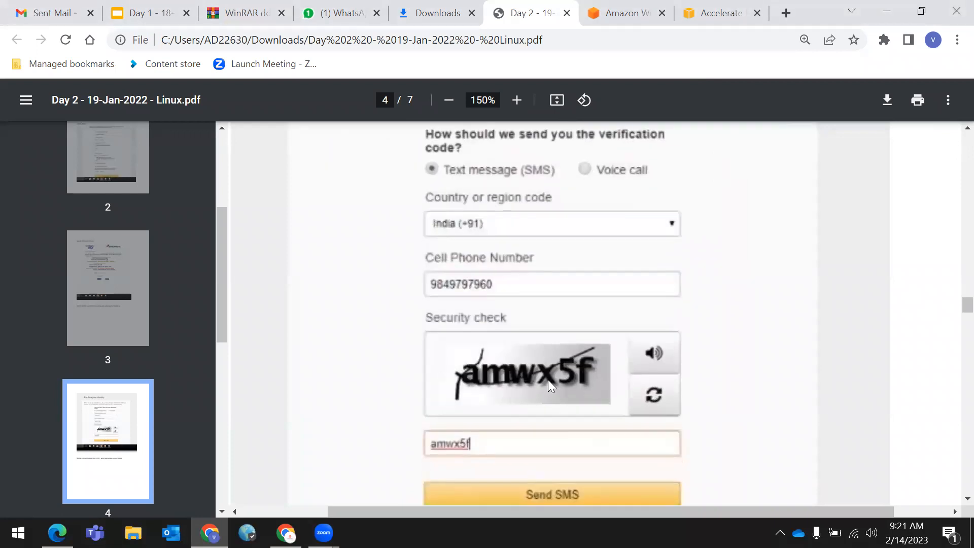
pyautogui.scroll(2, 548, 380)
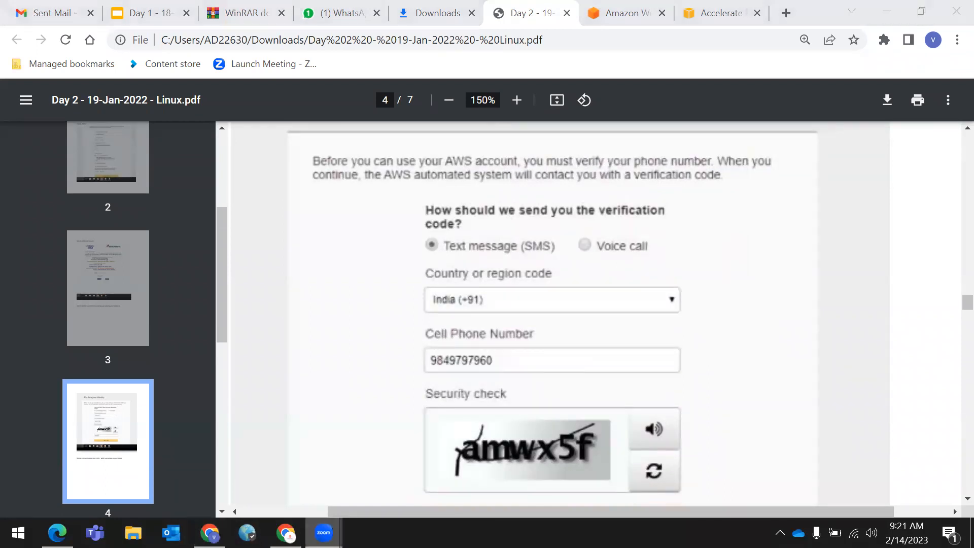
pyautogui.moveTo(324, 533)
pyautogui.scroll(-10, 492, 370)
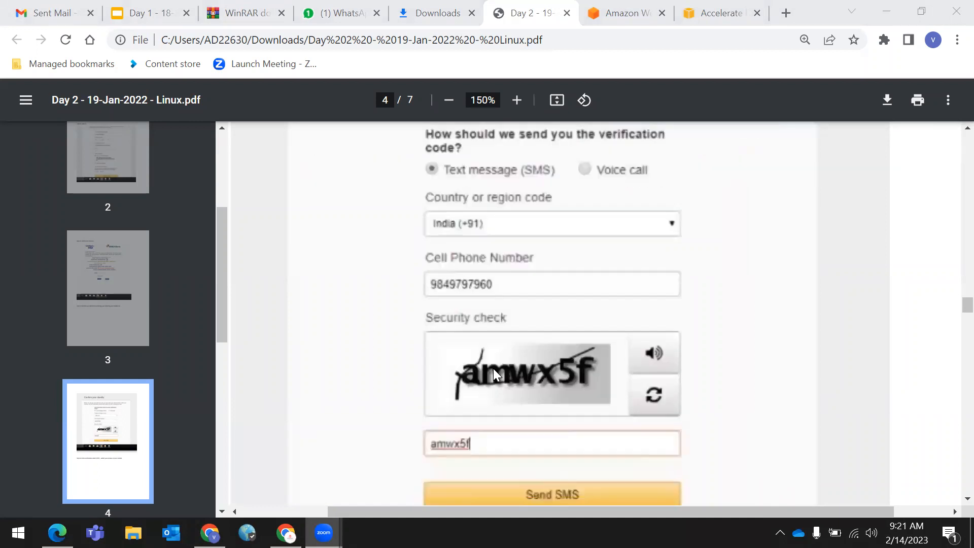
pyautogui.scroll(-12, 493, 369)
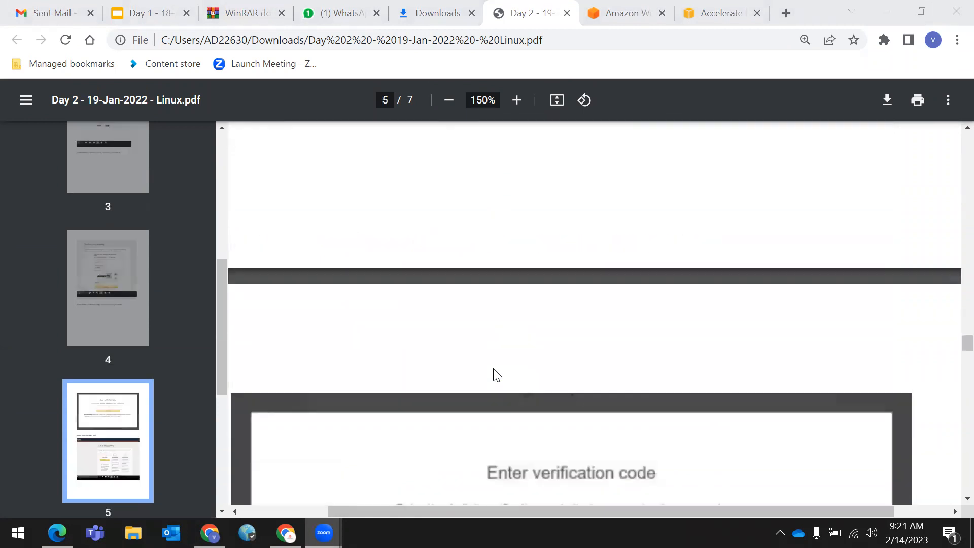
pyautogui.scroll(3, 496, 372)
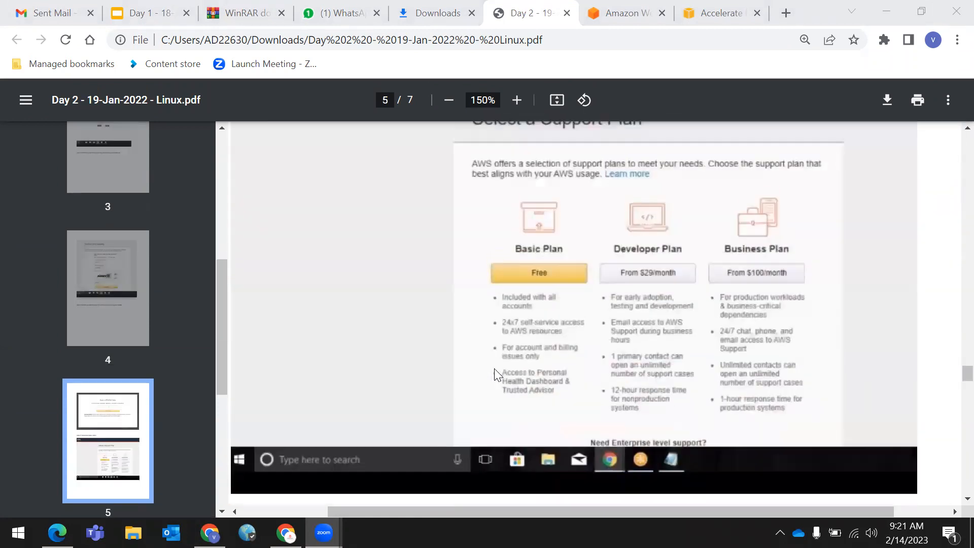
pyautogui.scroll(-1, 495, 372)
pyautogui.scroll(2, 457, 304)
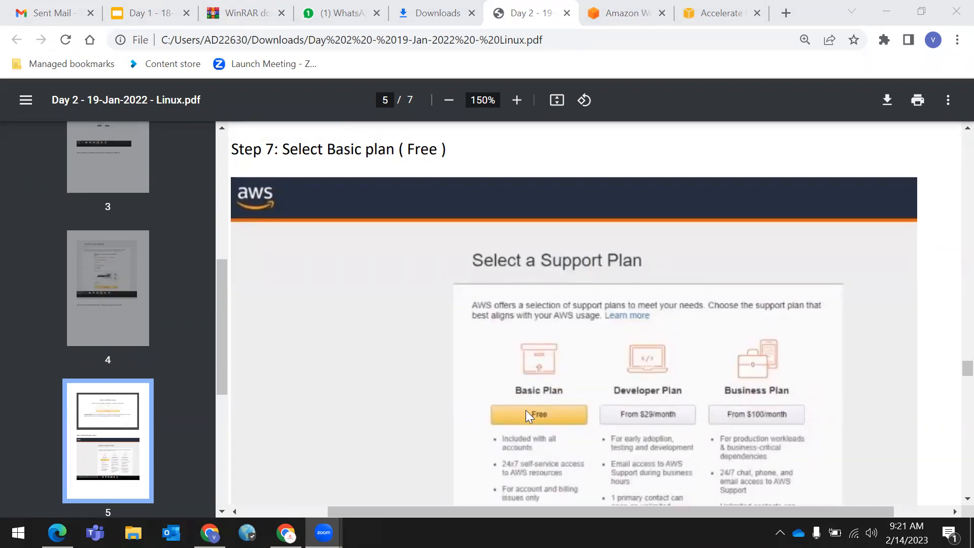
pyautogui.scroll(-6, 526, 411)
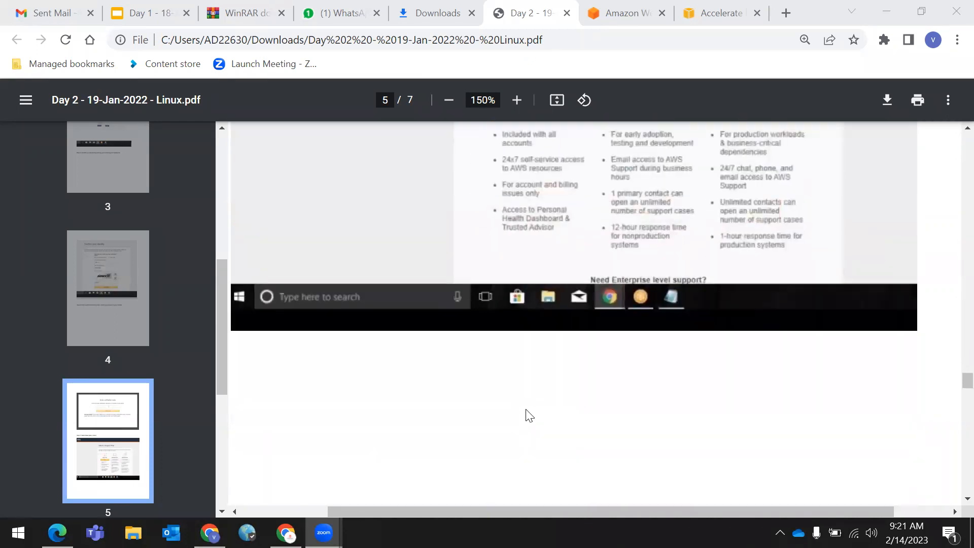
pyautogui.scroll(-10, 527, 411)
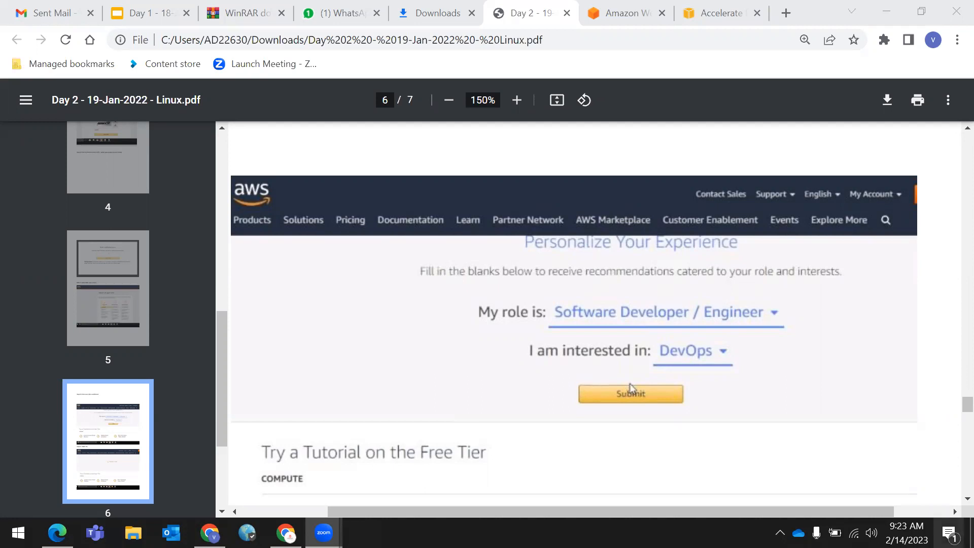
# - Review the guide's Step 9: Thank You page, then switch to the Accelerate Innovation with AWS tab
pyautogui.scroll(-10, 646, 242)
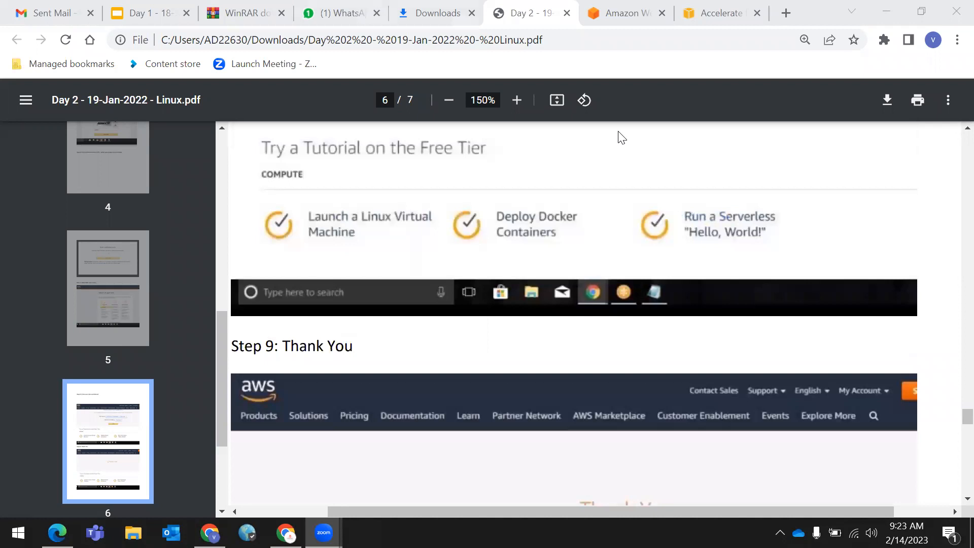
pyautogui.scroll(4, 638, 264)
pyautogui.scroll(-5, 643, 300)
pyautogui.scroll(2, 644, 299)
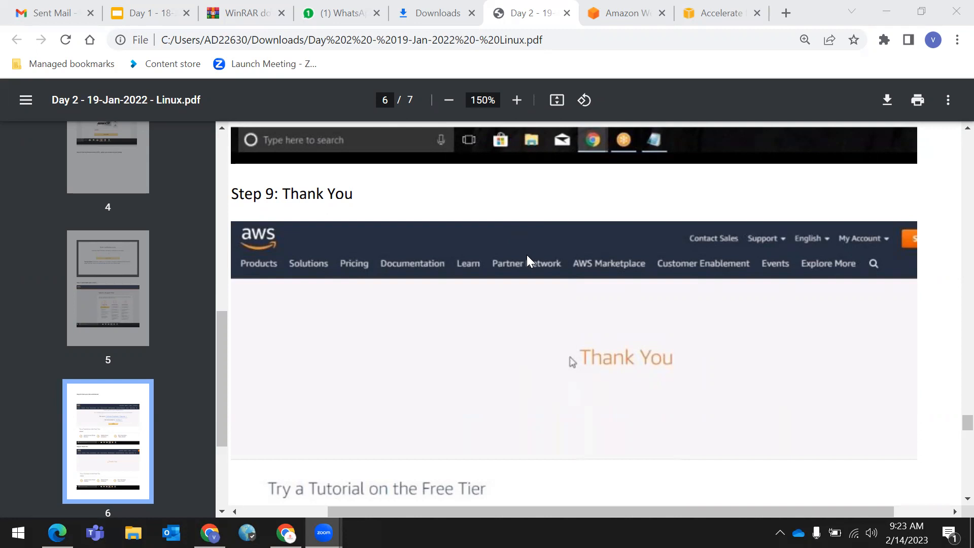
pyautogui.scroll(-4, 578, 297)
pyautogui.scroll(4, 578, 292)
pyautogui.click(713, 15)
# - Close the Accelerate tab and return to the root user sign-in page, dismissing email autofill
pyautogui.click(757, 13)
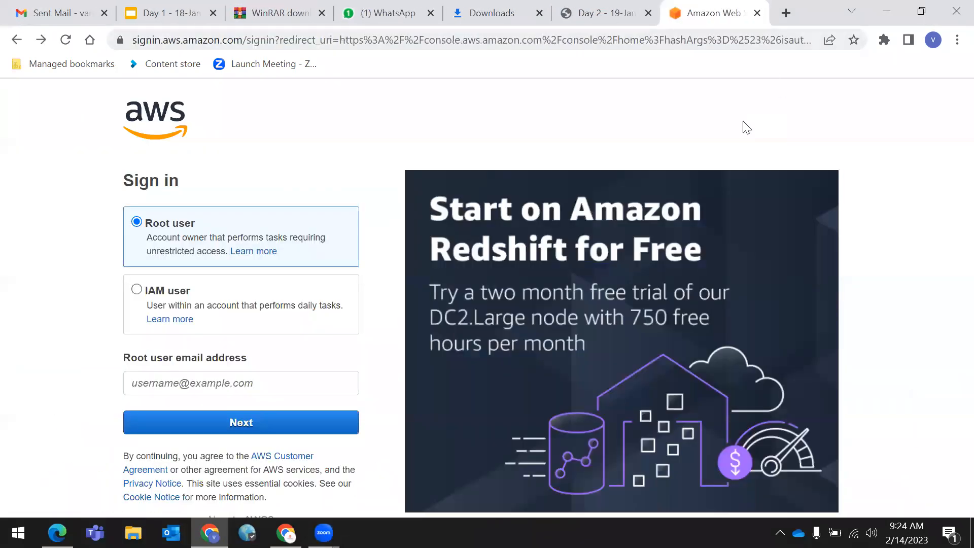
pyautogui.scroll(-1, 274, 249)
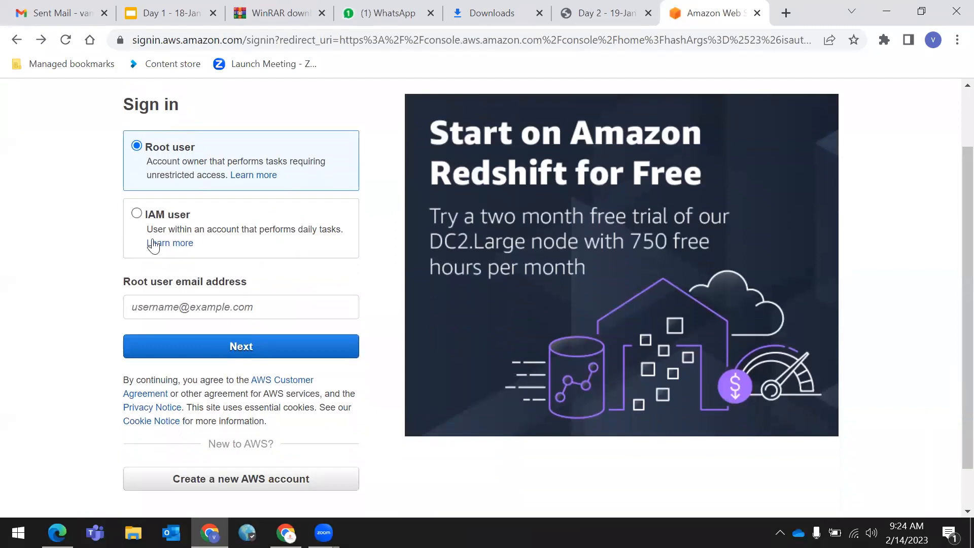
pyautogui.scroll(1, 224, 263)
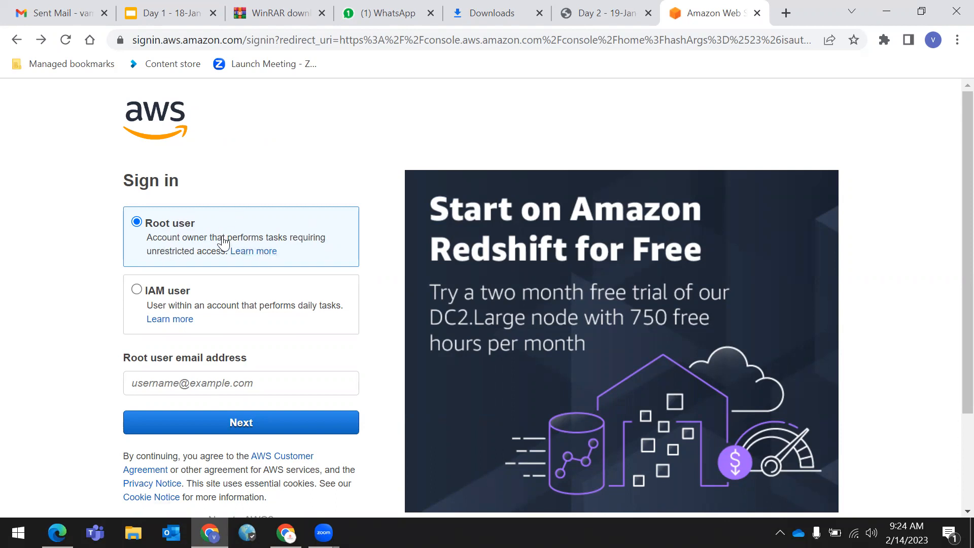
pyautogui.scroll(-3, 218, 269)
pyautogui.scroll(1, 213, 277)
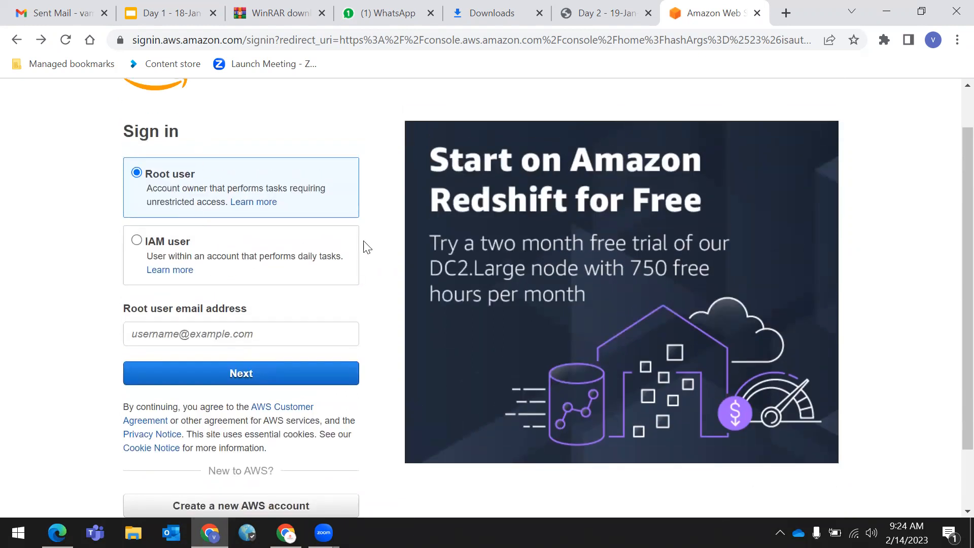
pyautogui.click(231, 341)
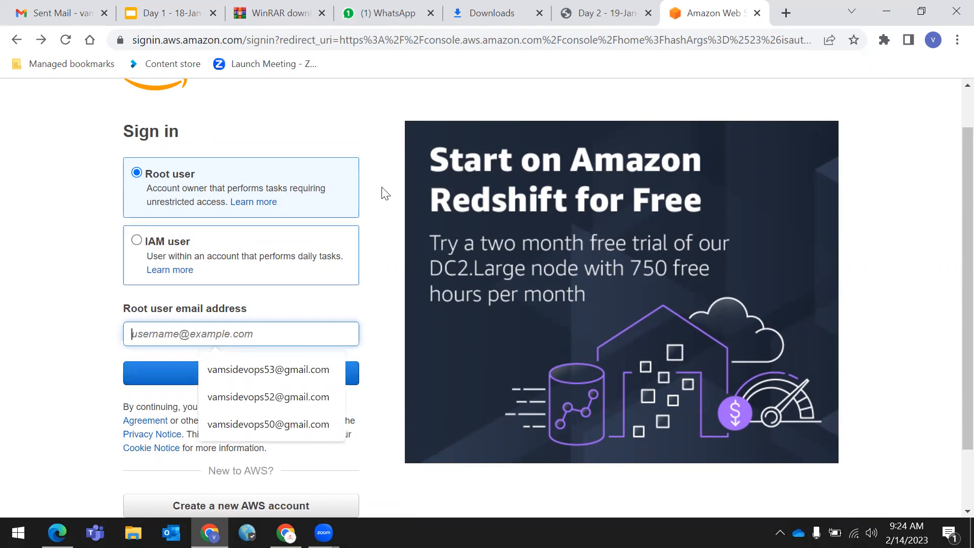
pyautogui.click(358, 127)
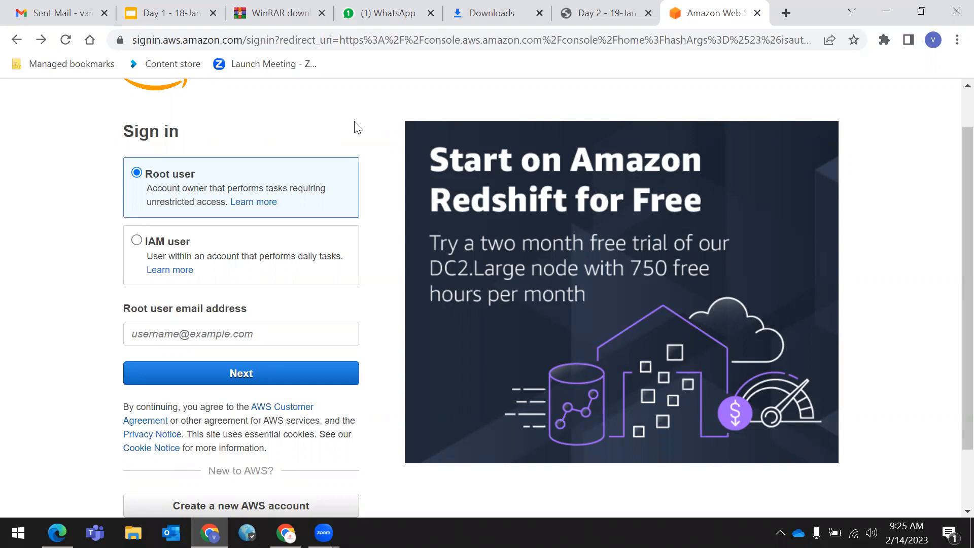
# - Enter the root user email address and the security check characters, which yields an account-not-found error
pyautogui.click(294, 335)
pyautogui.write('sai')
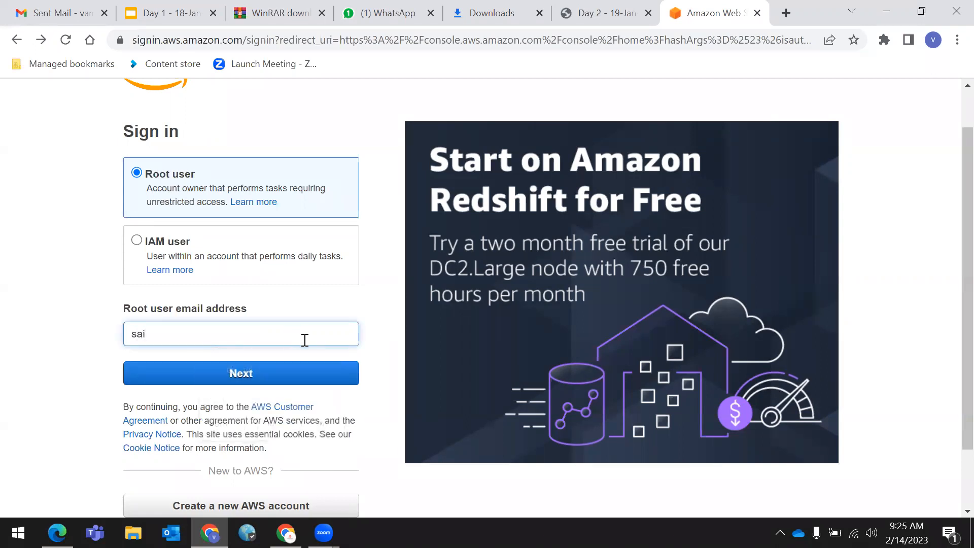
pyautogui.press('Return')
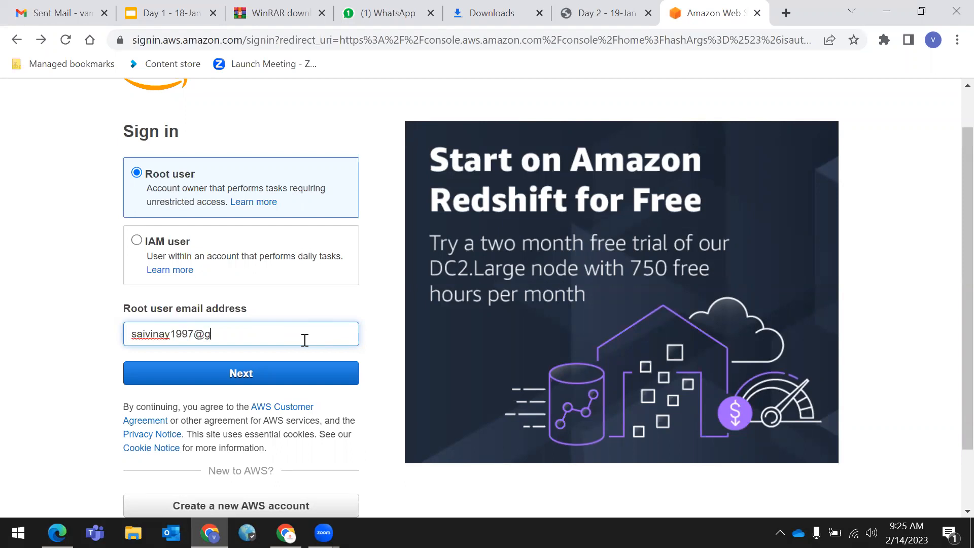
pyautogui.click(259, 374)
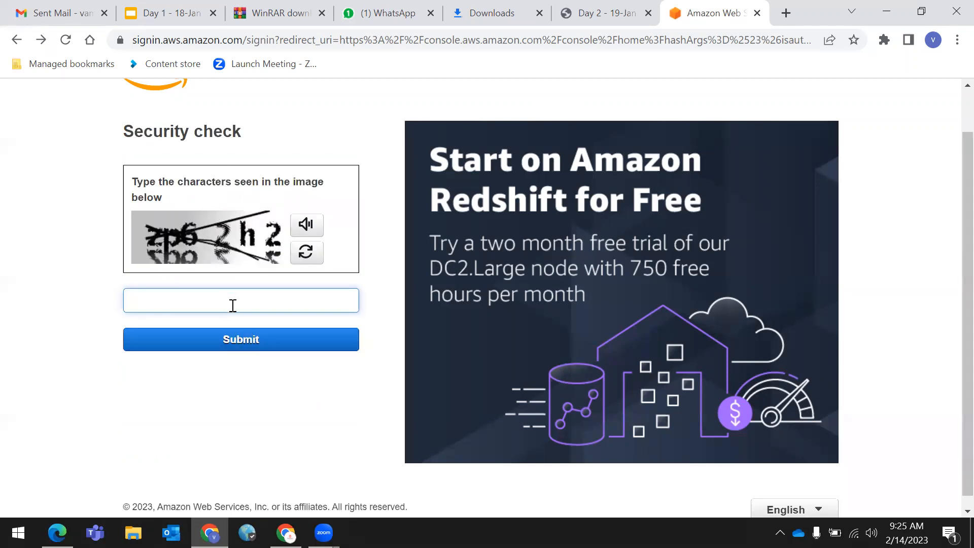
pyautogui.write('zp62h2')
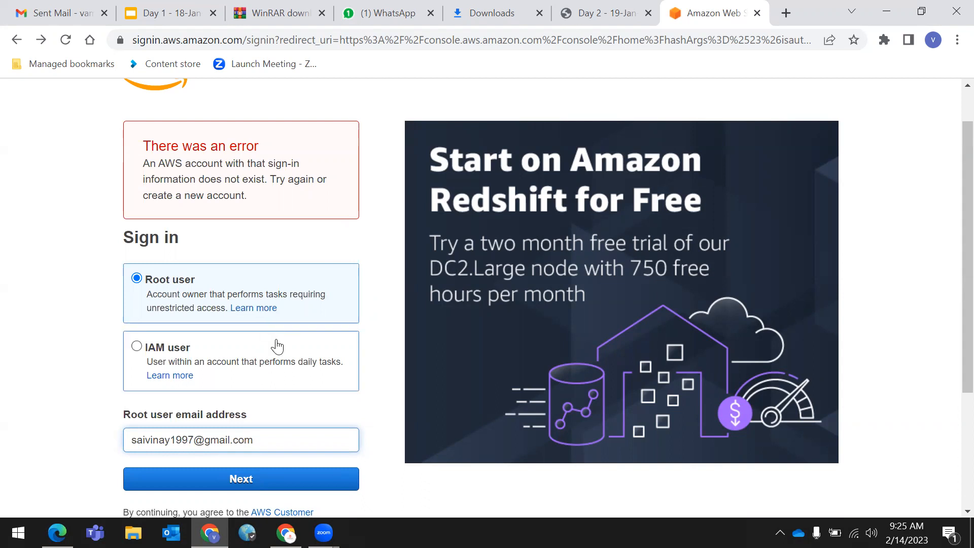
# - Correct the root email, pass the security check, and sign in with the root password
pyautogui.click(171, 440)
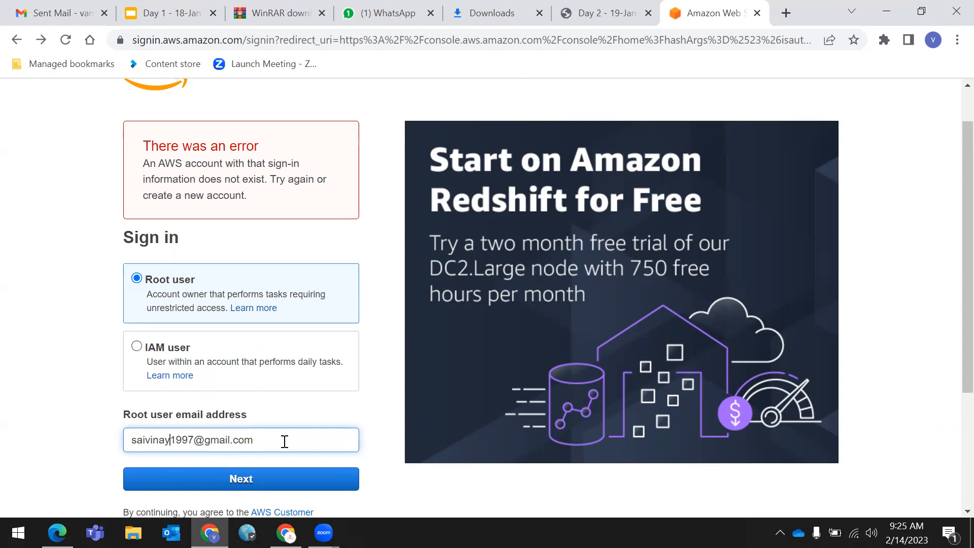
pyautogui.write('p')
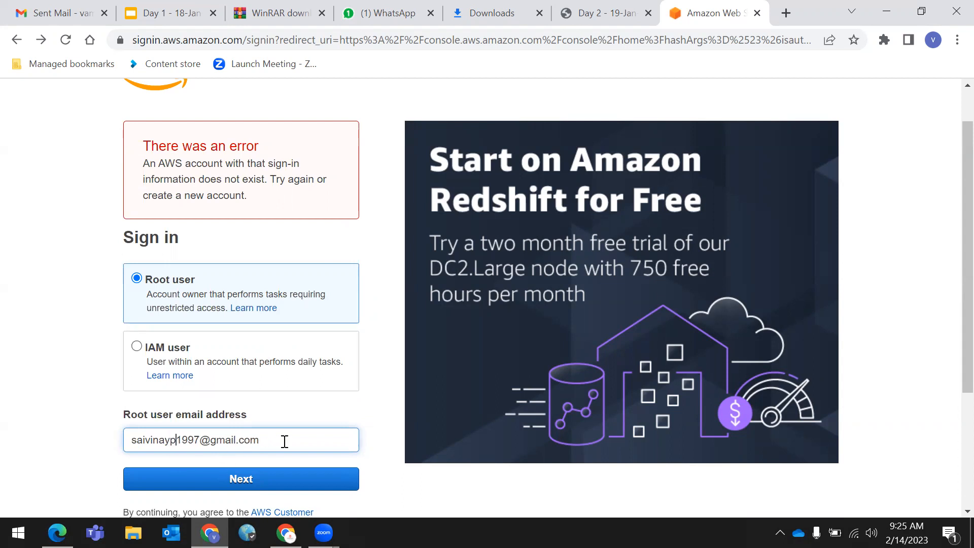
pyautogui.click(243, 477)
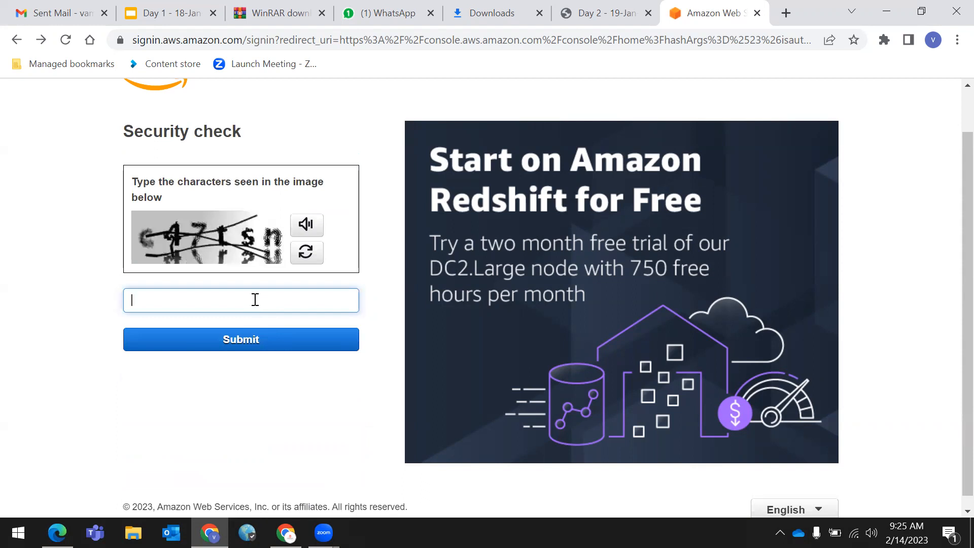
pyautogui.write('c47tsn')
pyautogui.click(266, 348)
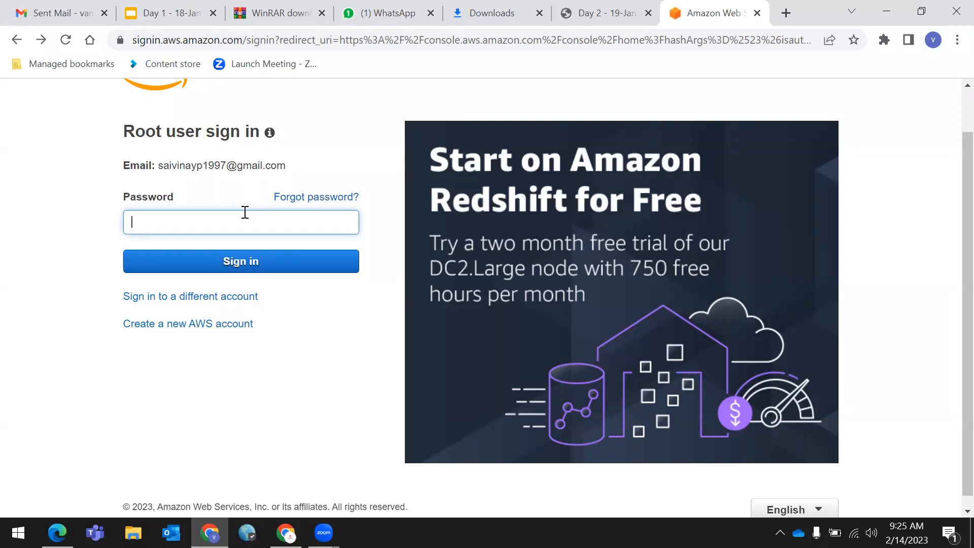
pyautogui.write('**********')
pyautogui.click(279, 266)
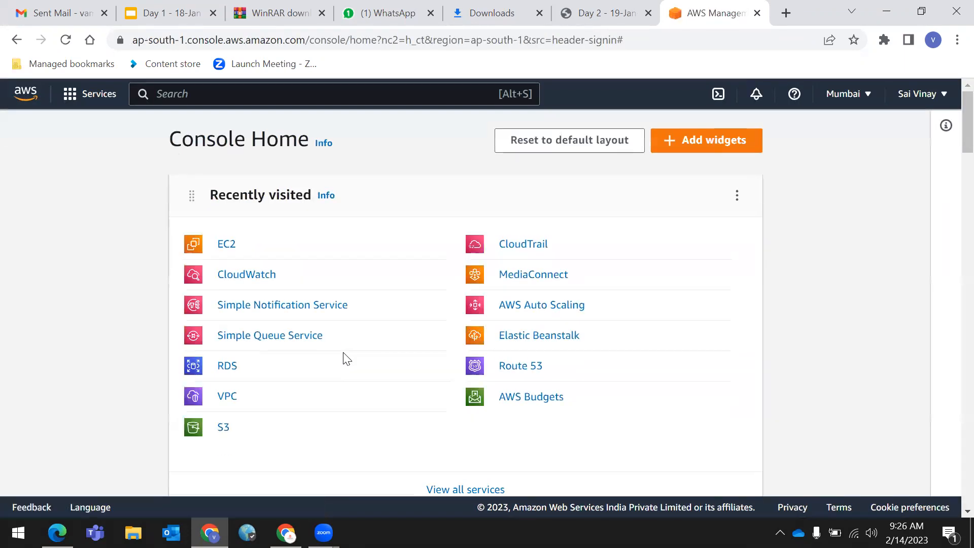
# - Open the Services menu from the top bar and show its All services list
pyautogui.click(97, 95)
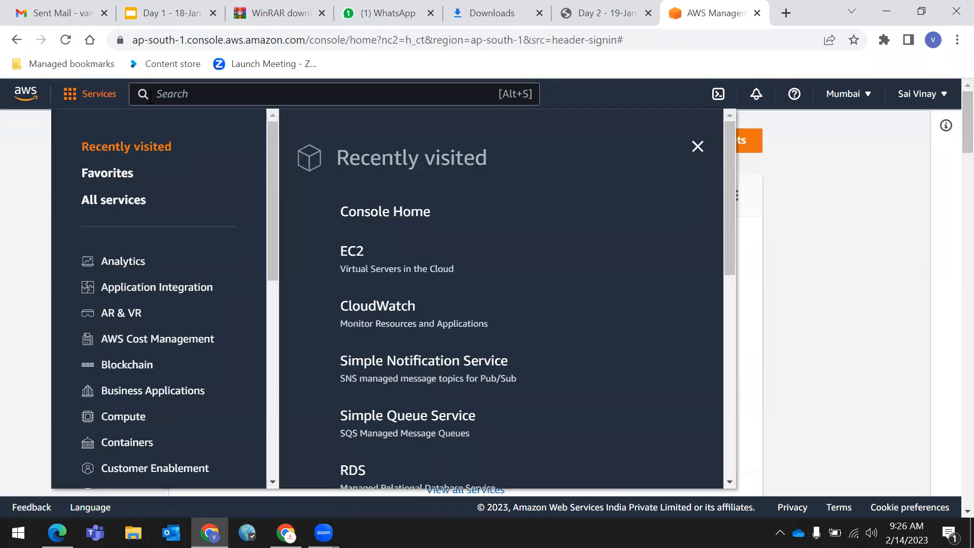
pyautogui.click(11, 100)
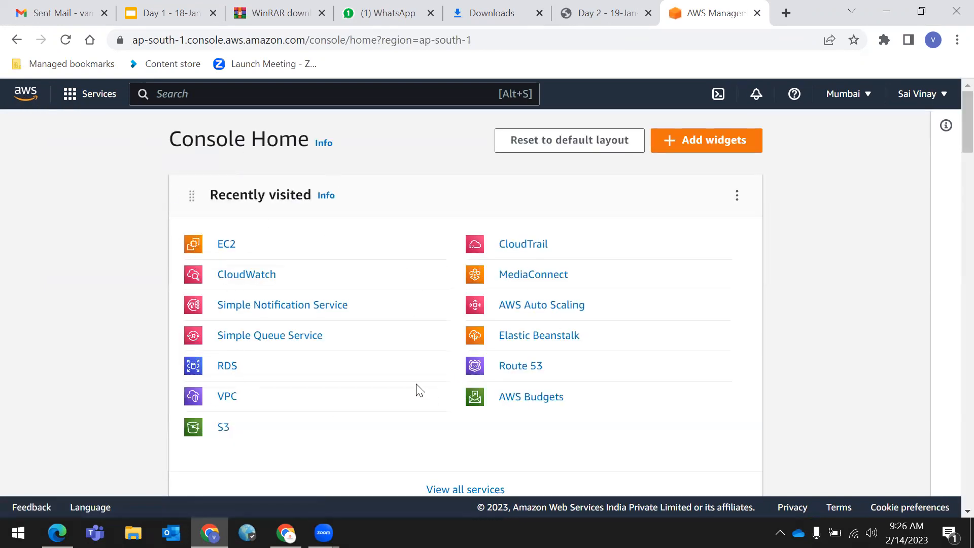
pyautogui.scroll(-4, 417, 392)
pyautogui.scroll(4, 418, 390)
pyautogui.click(98, 94)
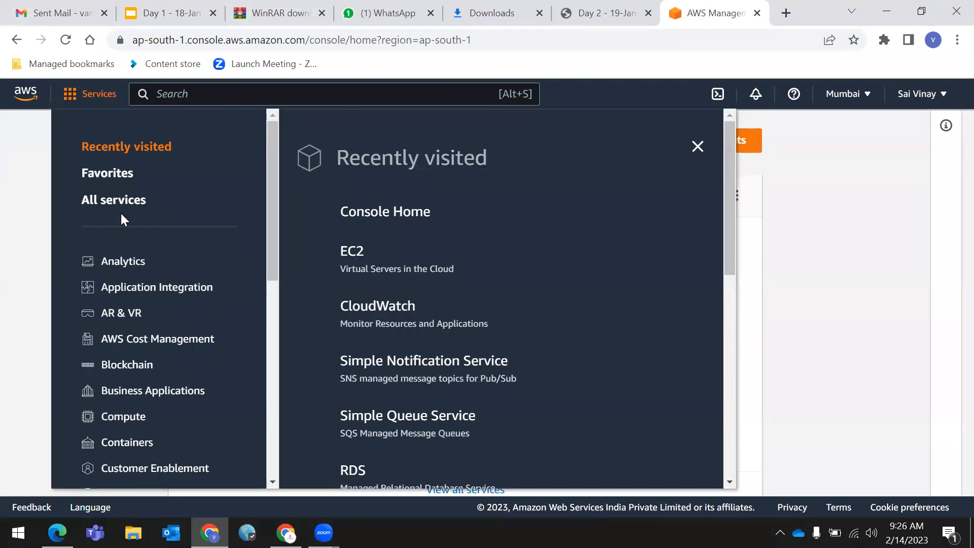
pyautogui.click(108, 201)
pyautogui.click(404, 199)
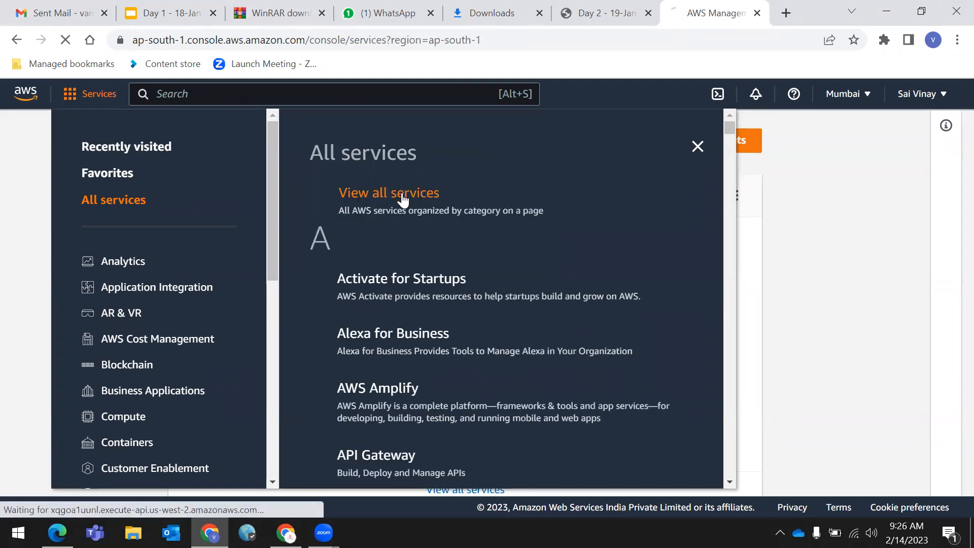
pyautogui.scroll(-2, 381, 274)
pyautogui.scroll(-15, 381, 276)
pyautogui.scroll(-20, 380, 285)
pyautogui.scroll(7, 413, 304)
pyautogui.scroll(20, 413, 305)
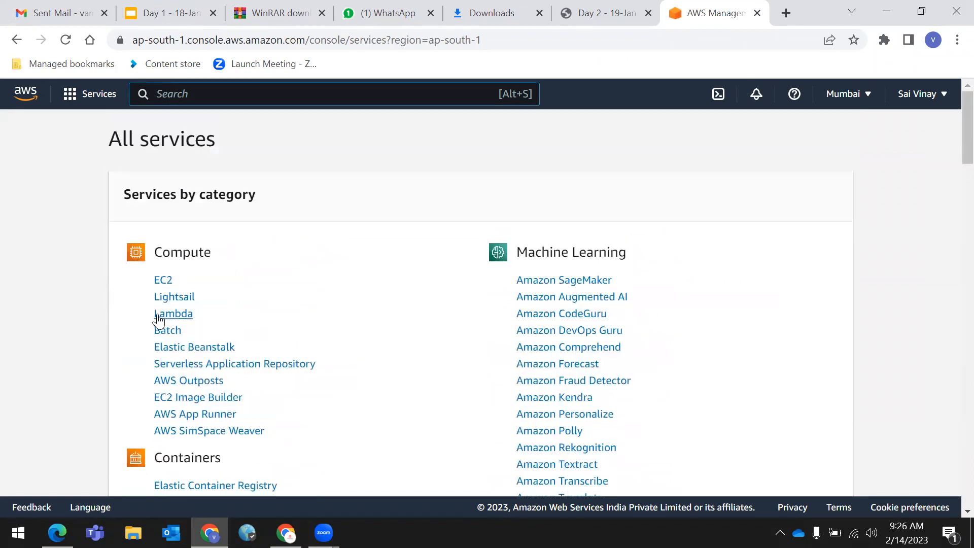
pyautogui.moveTo(76, 155); pyautogui.dragTo(864, 197)
pyautogui.click(885, 196)
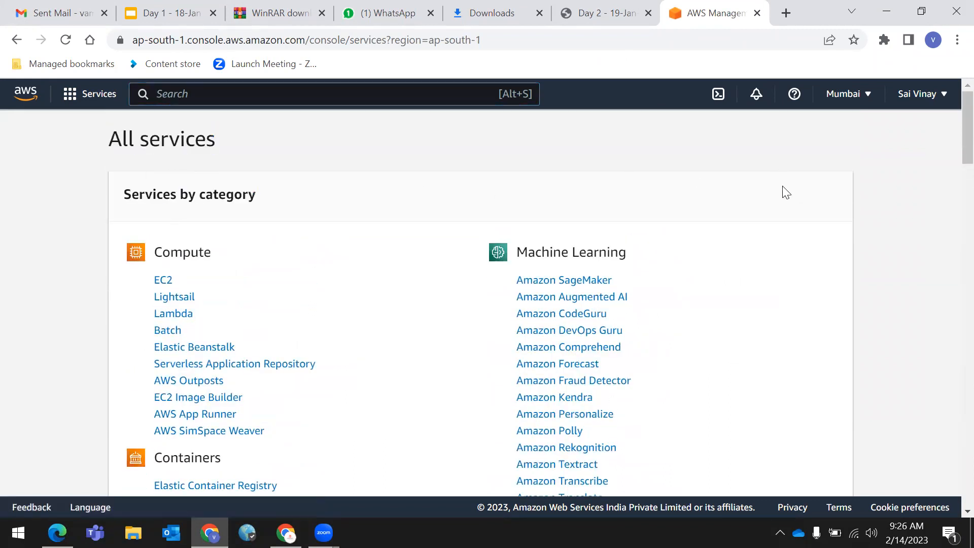
pyautogui.scroll(-5, 370, 463)
pyautogui.scroll(-2, 370, 463)
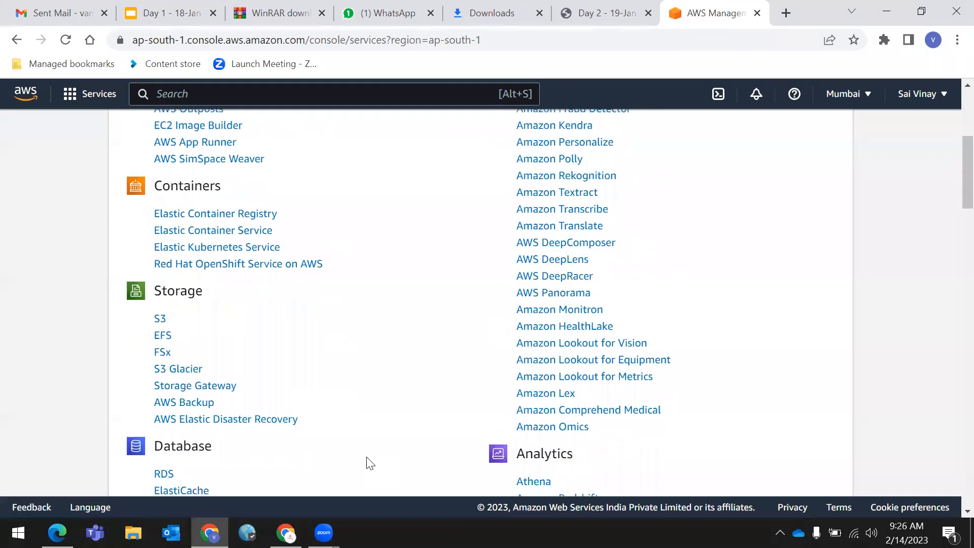
pyautogui.scroll(7, 373, 465)
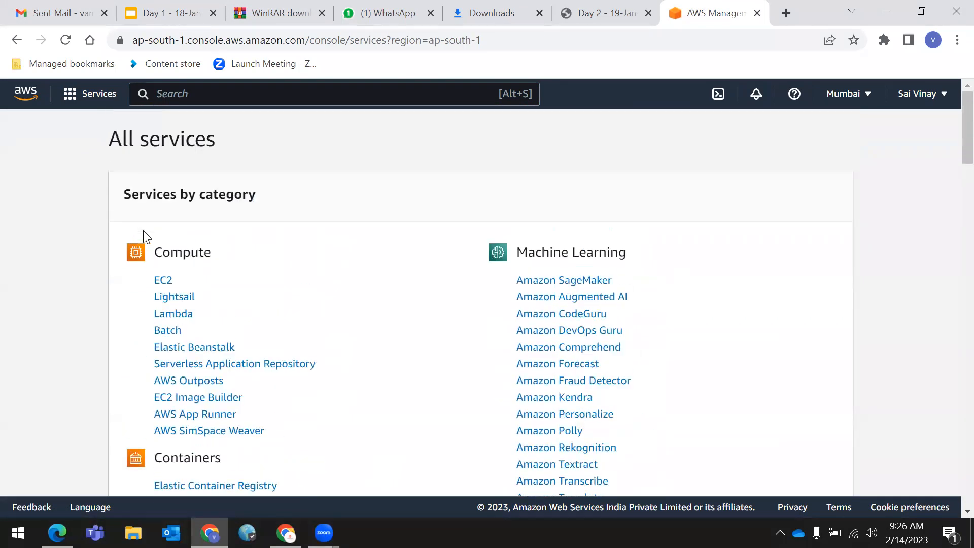
pyautogui.moveTo(155, 248); pyautogui.dragTo(261, 249)
pyautogui.scroll(-2, 263, 275)
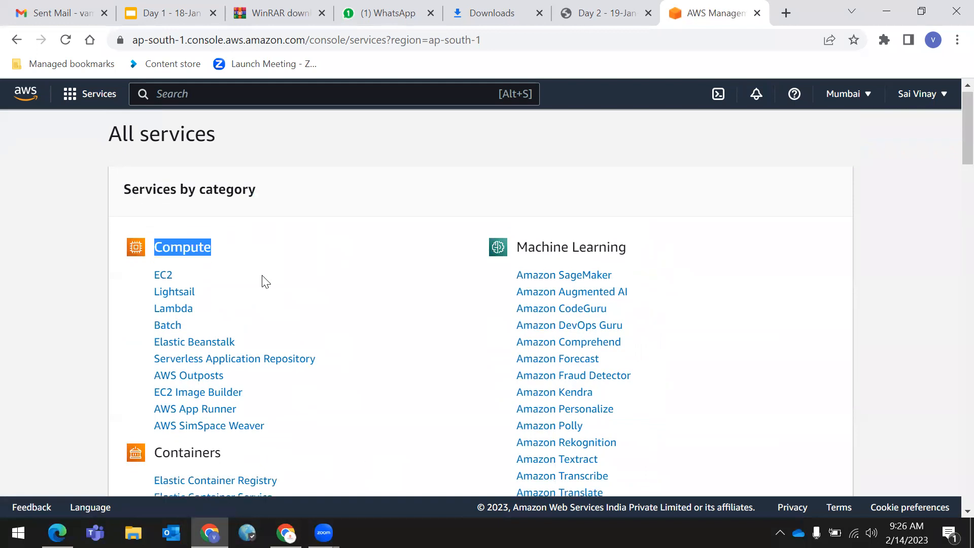
pyautogui.moveTo(152, 306); pyautogui.dragTo(250, 308)
pyautogui.scroll(-2, 245, 413)
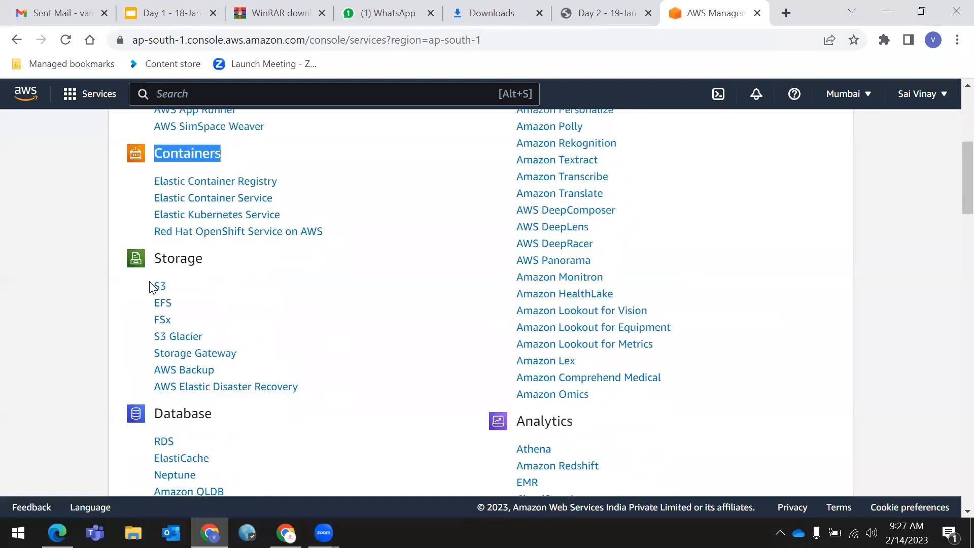
pyautogui.moveTo(153, 258); pyautogui.dragTo(223, 267)
pyautogui.scroll(-3, 216, 370)
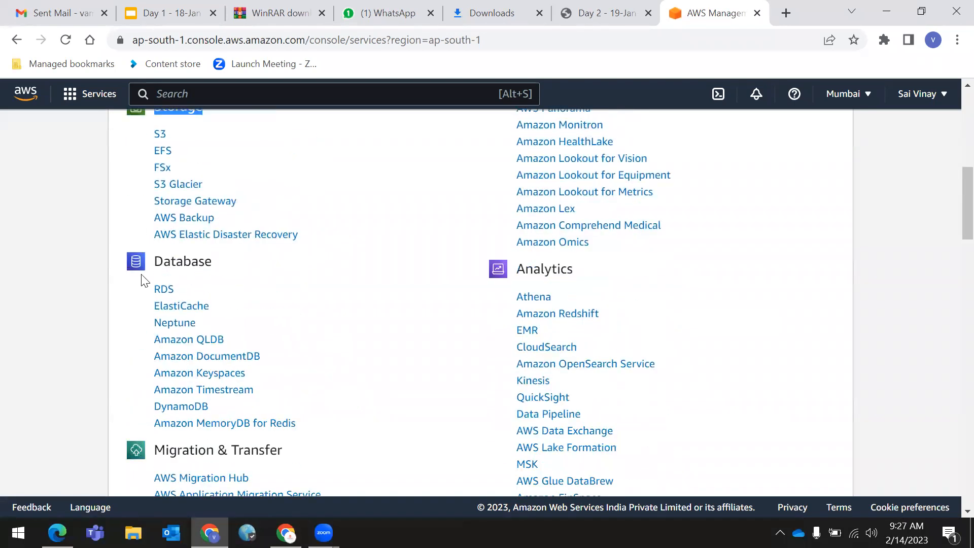
pyautogui.moveTo(153, 262); pyautogui.dragTo(232, 268)
pyautogui.scroll(-1, 235, 265)
pyautogui.scroll(-2, 236, 265)
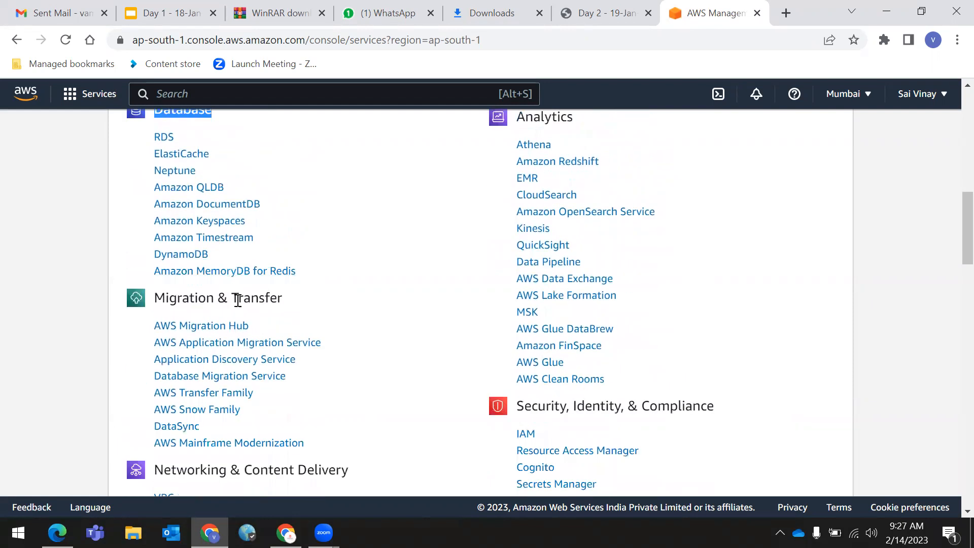
pyautogui.scroll(-1, 212, 375)
pyautogui.moveTo(155, 394); pyautogui.dragTo(381, 400)
pyautogui.scroll(-3, 382, 401)
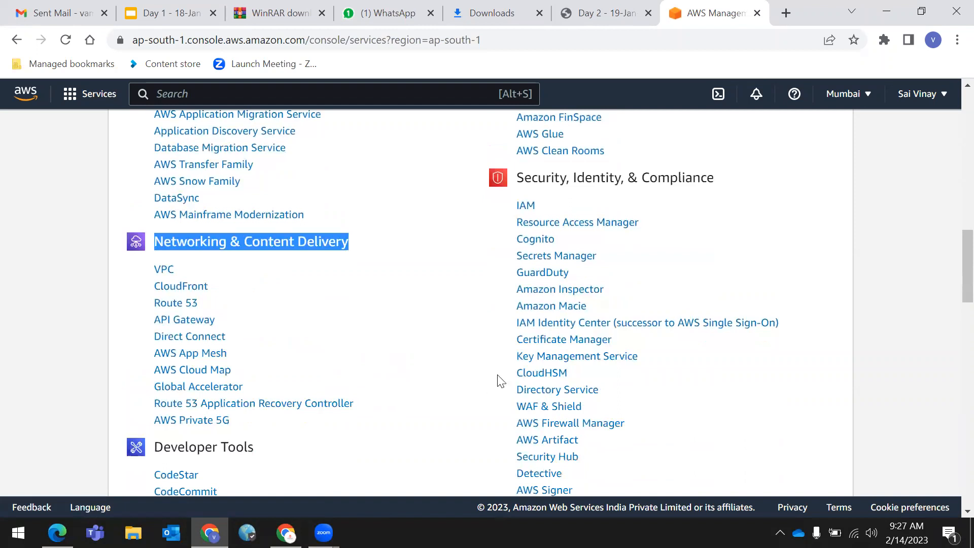
pyautogui.scroll(15, 498, 379)
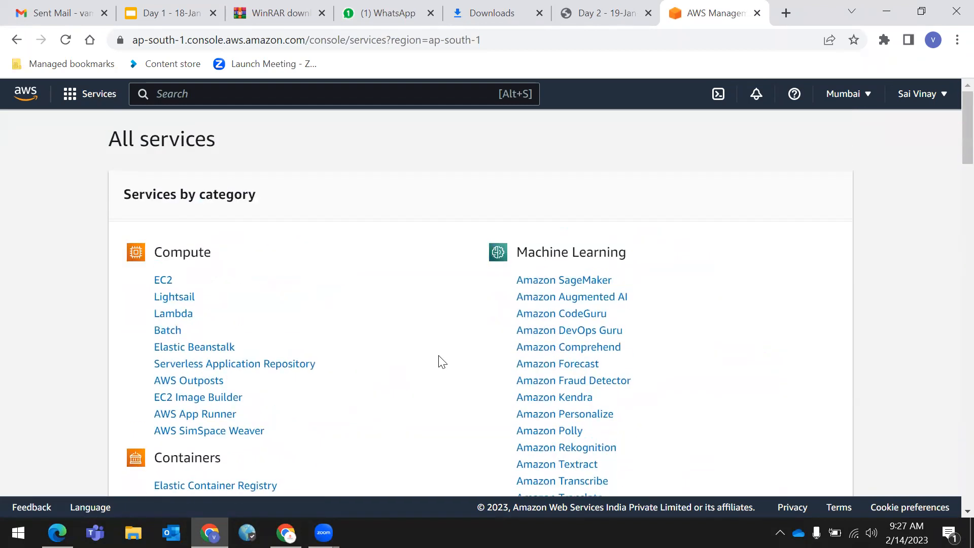
# - Open Services > All services and scroll the alphabetical list past CloudFormation, CodeDeploy and Cognito
pyautogui.click(92, 97)
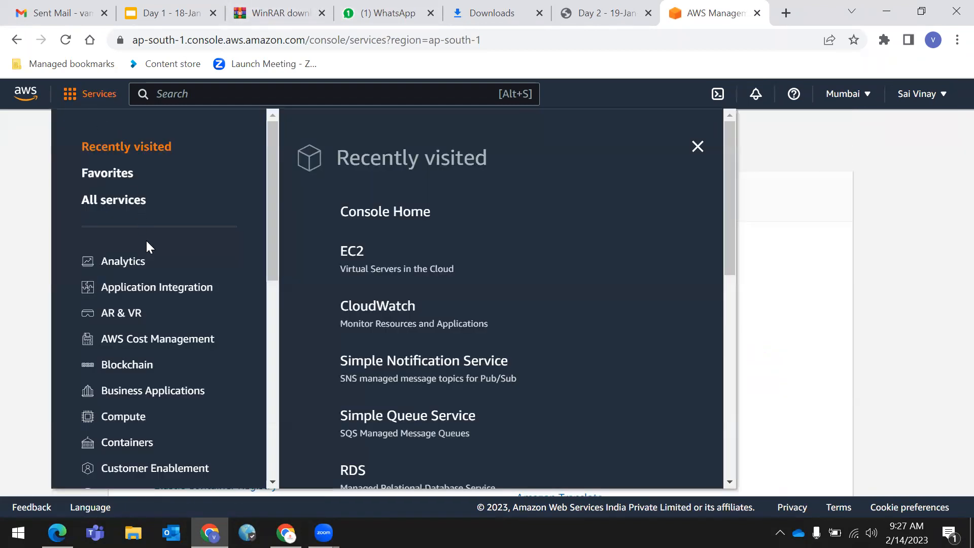
pyautogui.click(119, 203)
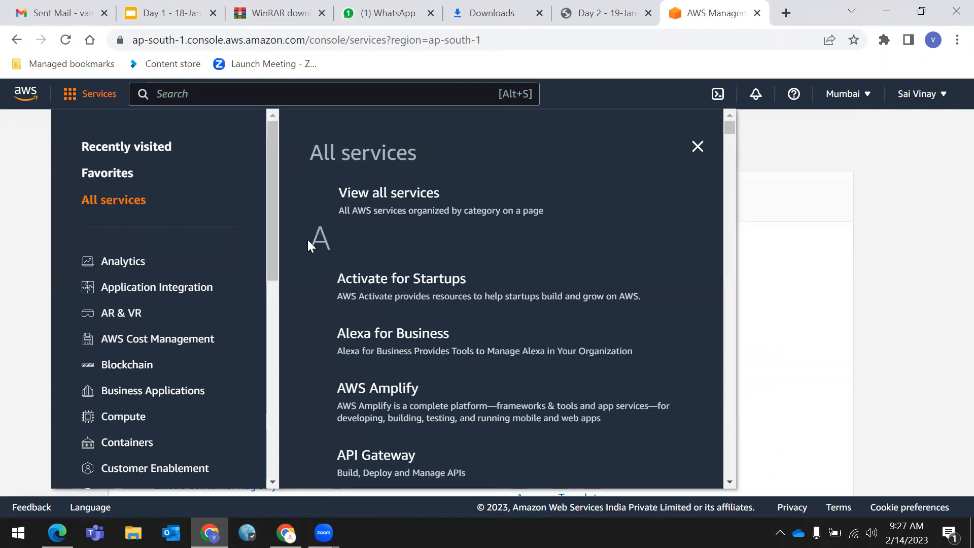
pyautogui.scroll(-6, 354, 245)
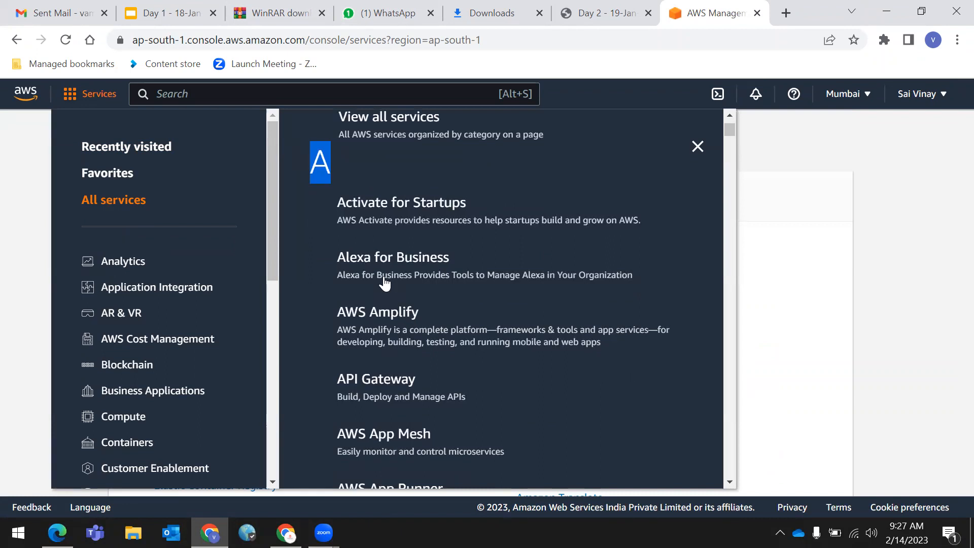
pyautogui.scroll(-20, 419, 378)
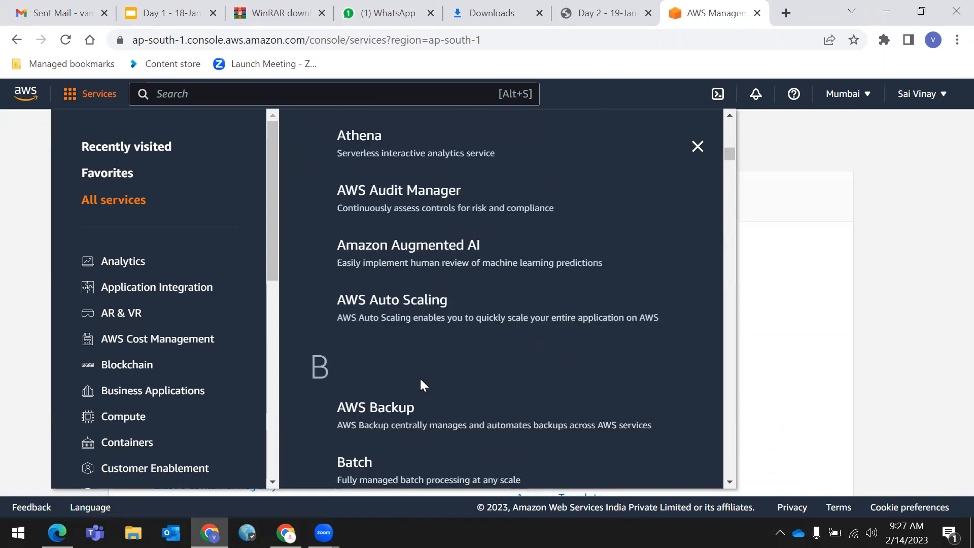
pyautogui.scroll(1, 419, 377)
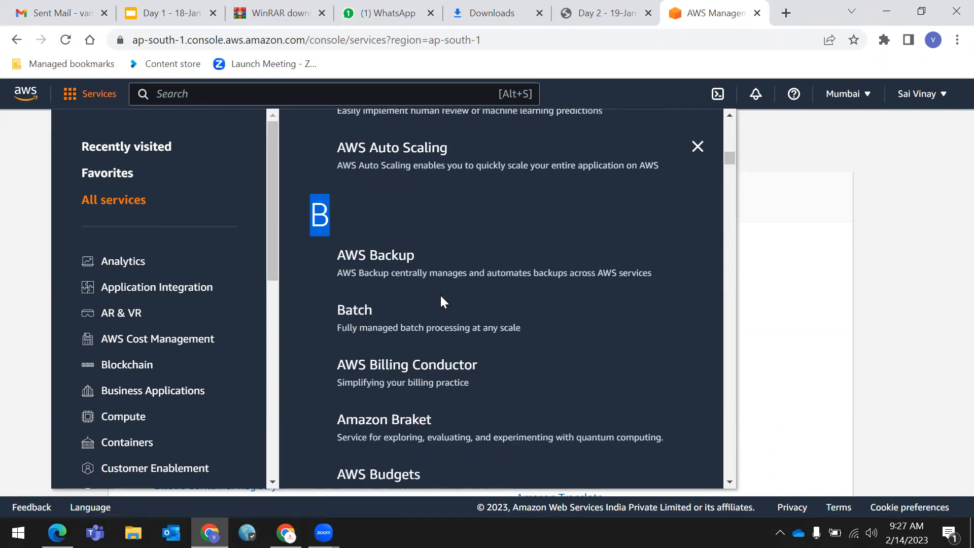
pyautogui.scroll(-3, 440, 295)
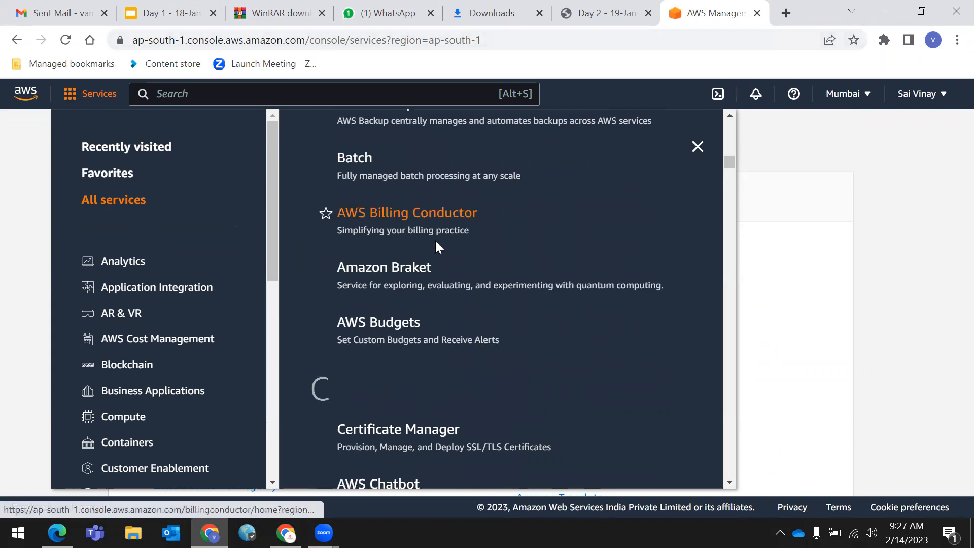
pyautogui.scroll(-3, 403, 342)
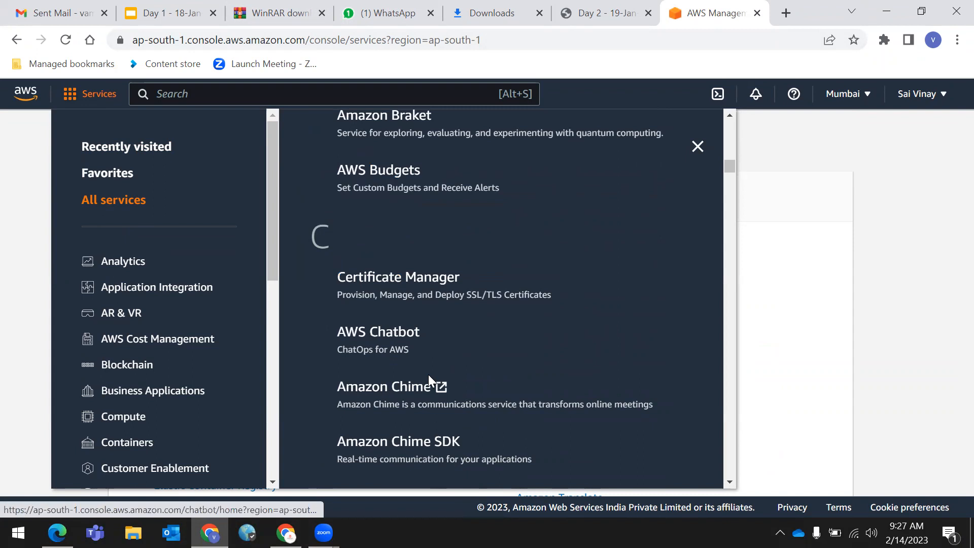
pyautogui.scroll(-3, 421, 386)
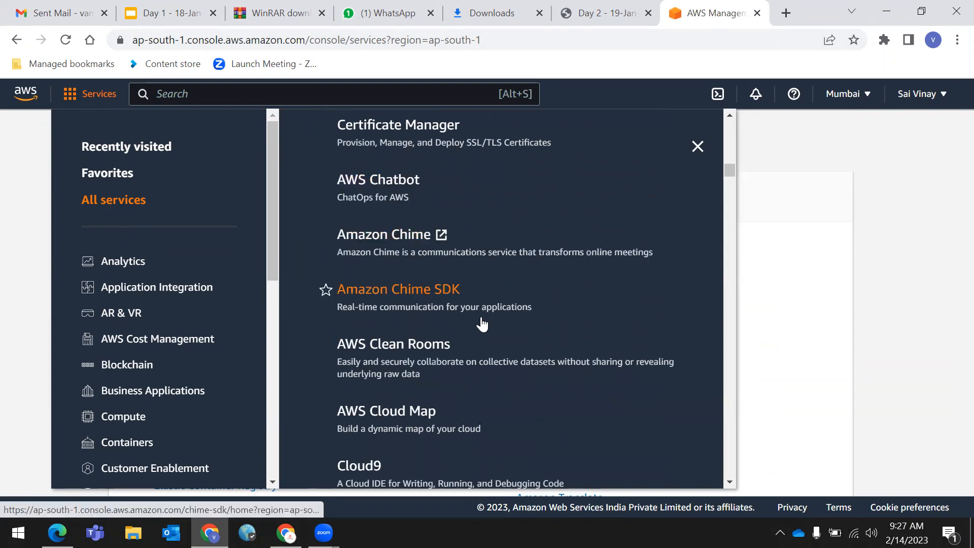
pyautogui.scroll(-7, 451, 340)
pyautogui.scroll(-5, 469, 311)
pyautogui.scroll(7, 470, 315)
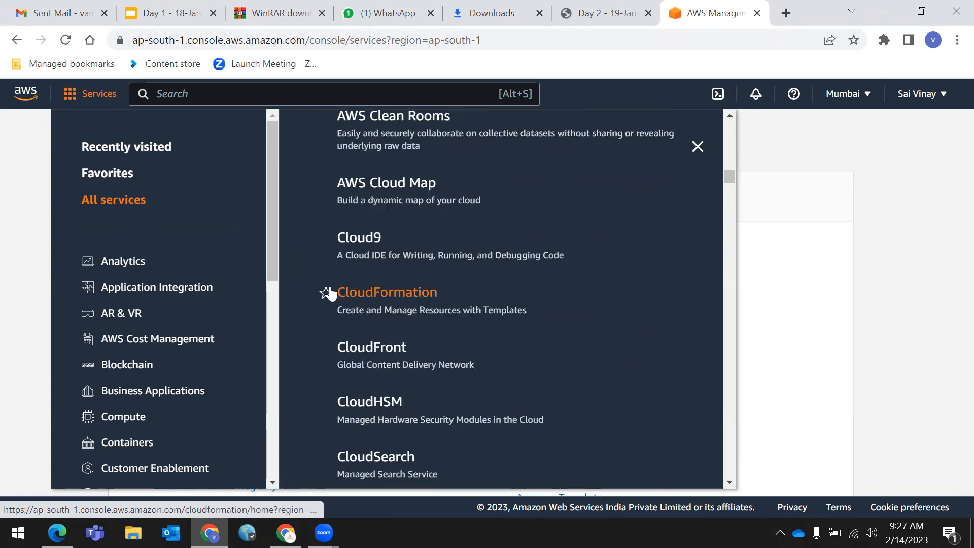
pyautogui.scroll(-4, 407, 307)
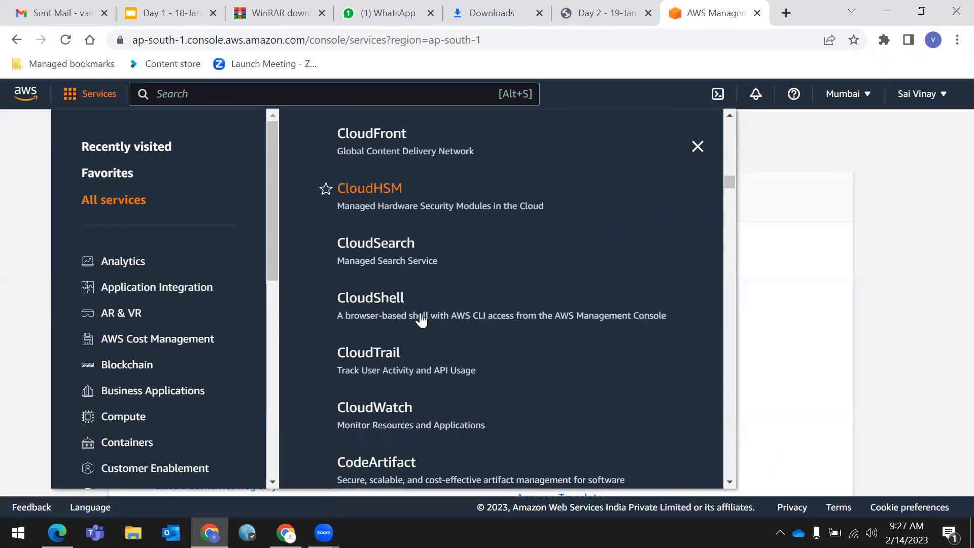
pyautogui.scroll(-7, 416, 317)
pyautogui.scroll(-6, 421, 323)
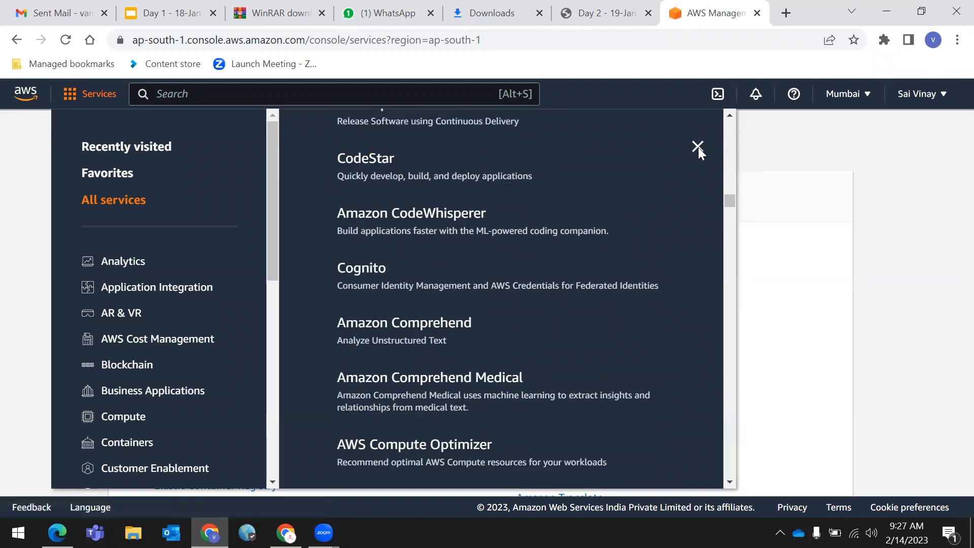
# - Close the Services menu panel with its X button
pyautogui.click(698, 147)
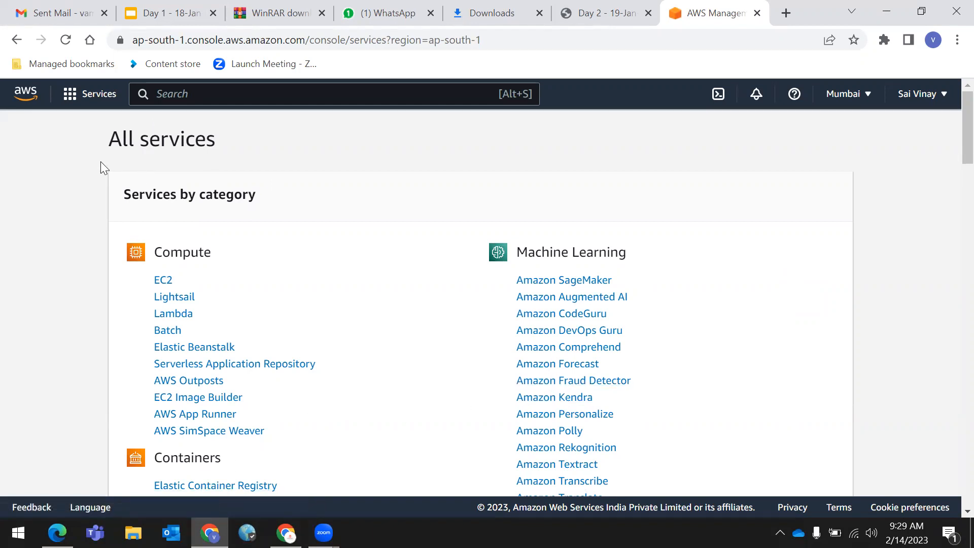
# - Open EC2 under Compute to reach the Mumbai EC2 Dashboard
pyautogui.click(164, 280)
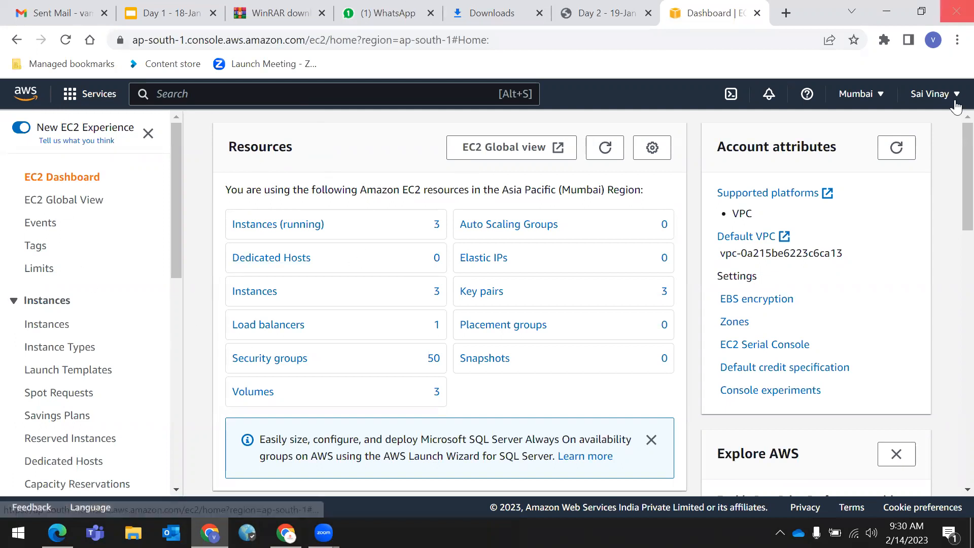
# - Open the Mumbai region selector to list the available regions
pyautogui.click(882, 97)
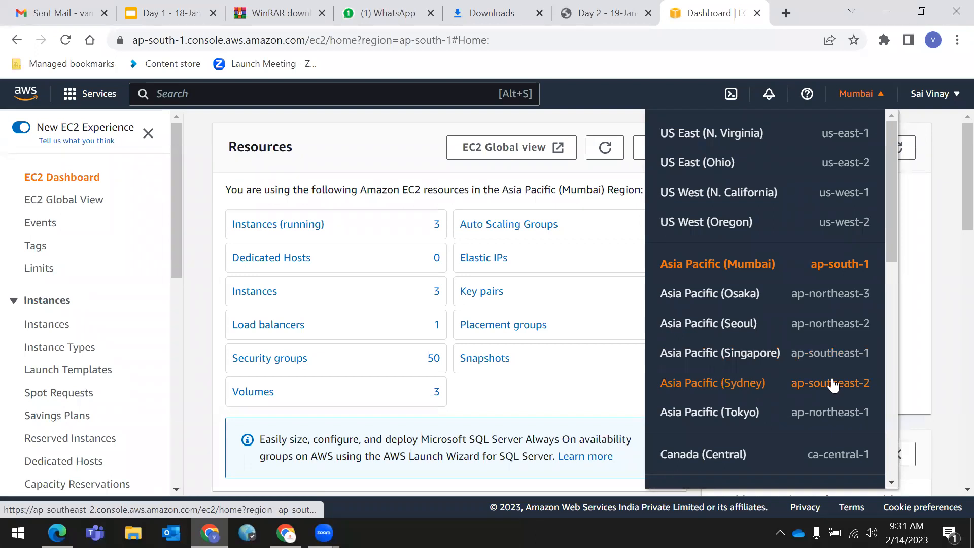
pyautogui.scroll(-5, 832, 384)
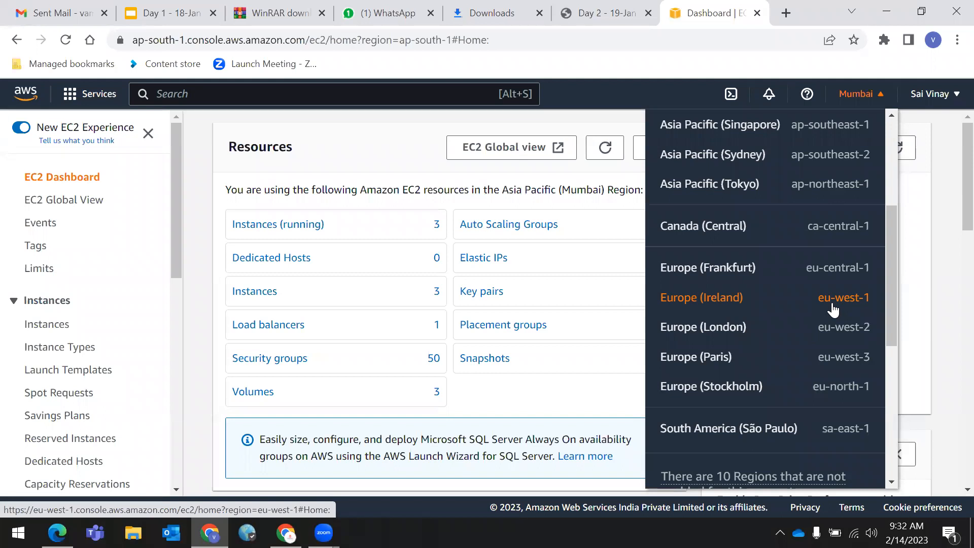
pyautogui.scroll(-2, 835, 375)
pyautogui.scroll(6, 839, 361)
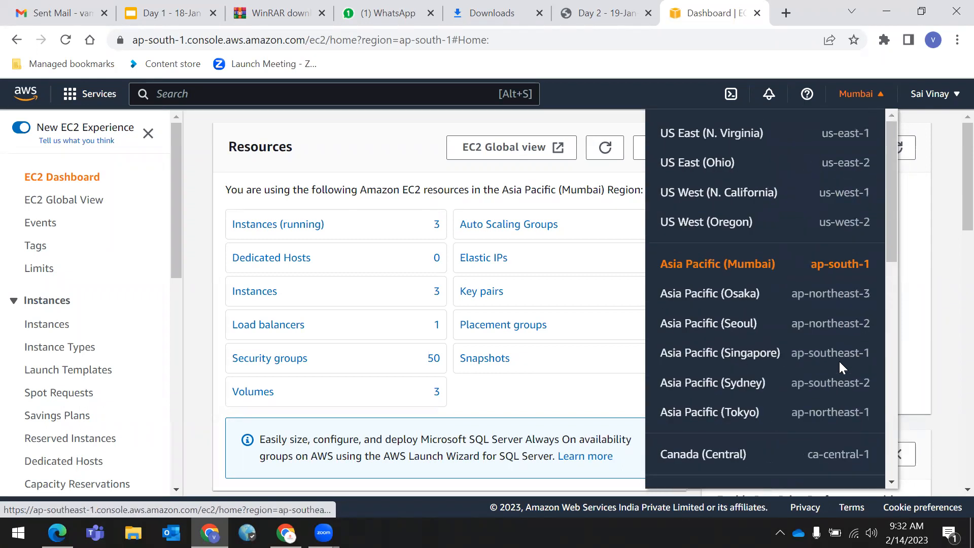
pyautogui.moveTo(662, 255); pyautogui.dragTo(875, 267)
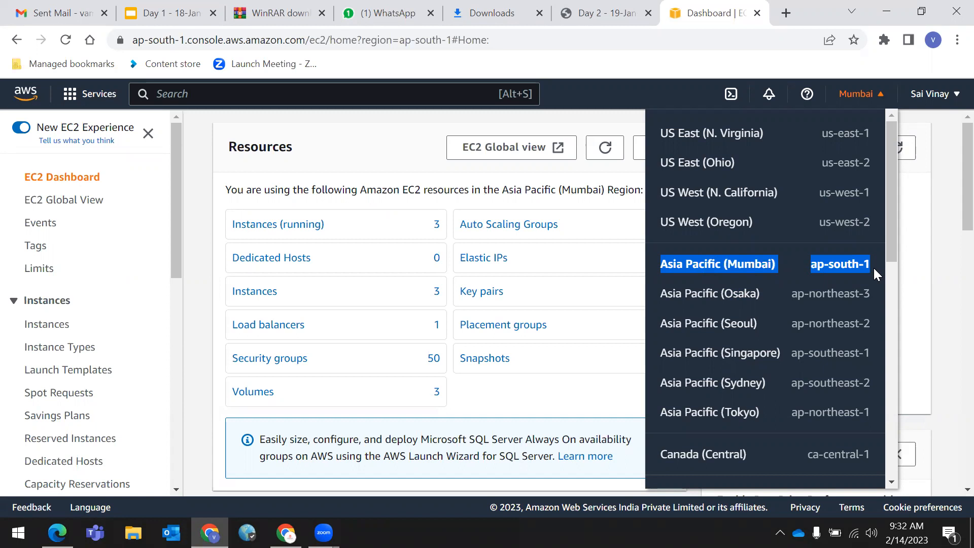
pyautogui.click(877, 94)
pyautogui.click(878, 96)
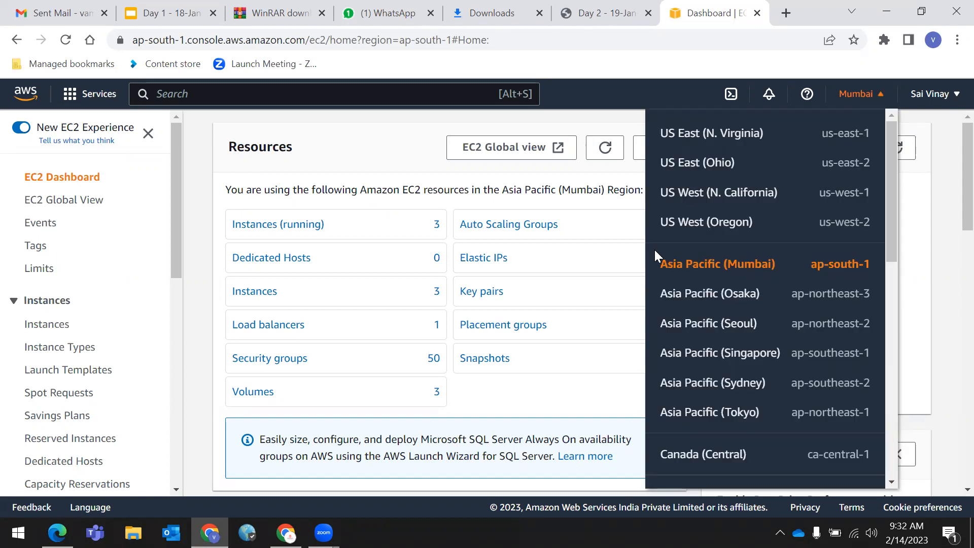
pyautogui.moveTo(686, 266); pyautogui.dragTo(872, 264)
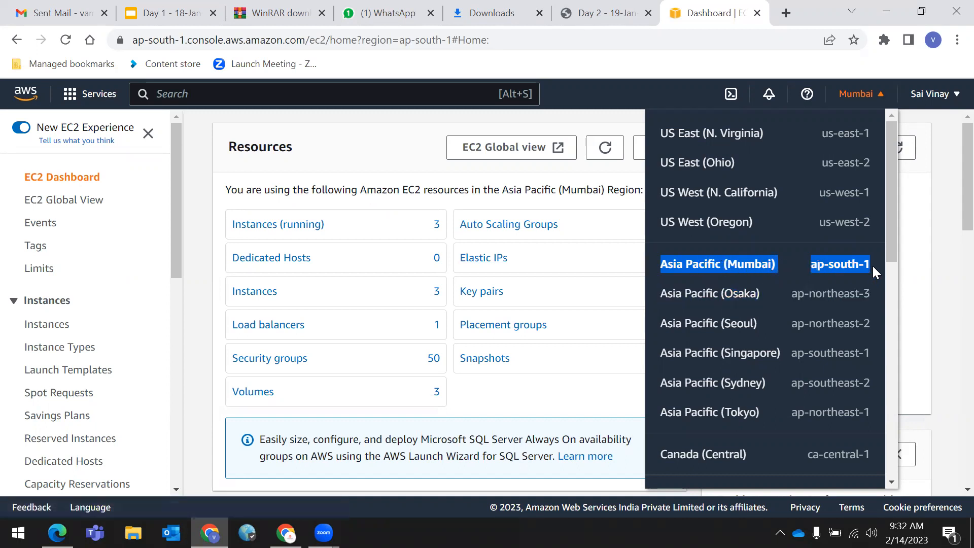
pyautogui.click(950, 312)
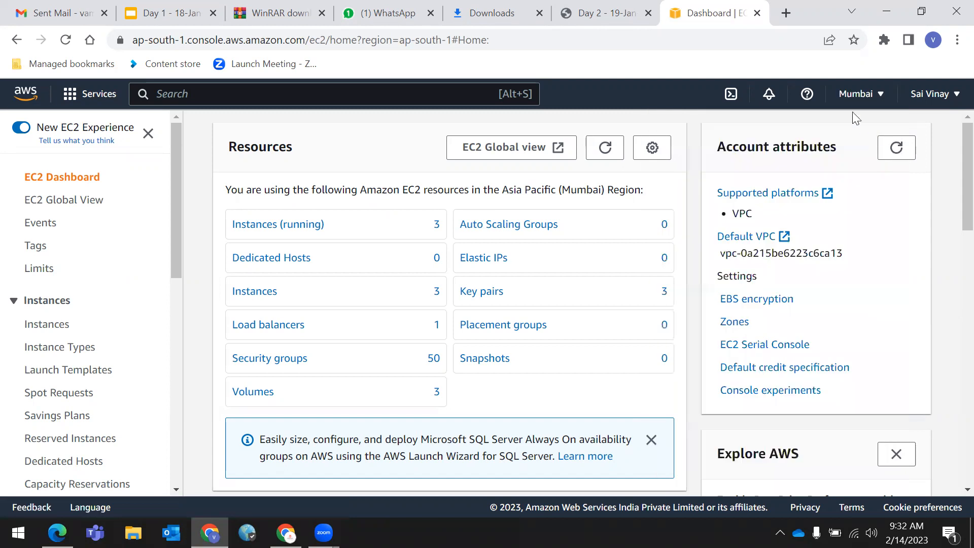
pyautogui.click(857, 96)
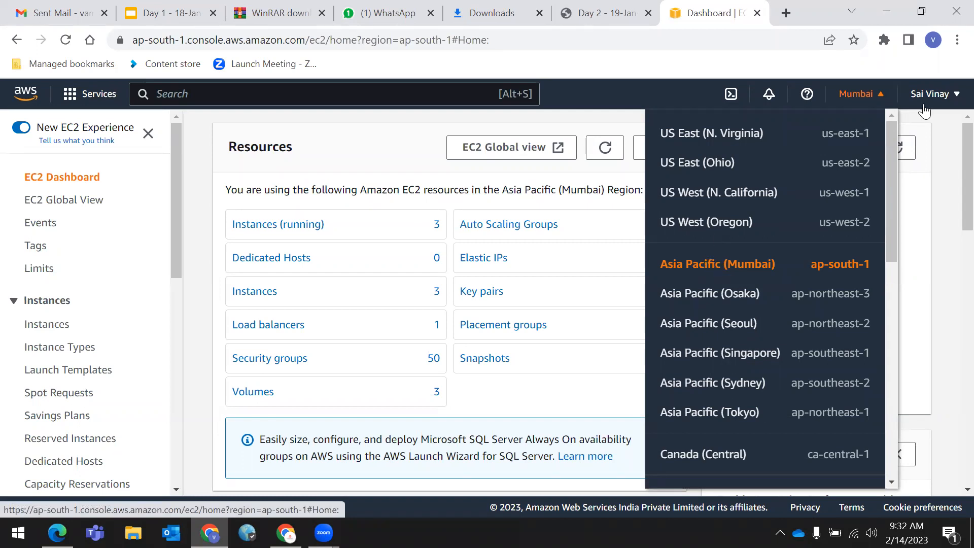
pyautogui.click(869, 94)
pyautogui.click(869, 94)
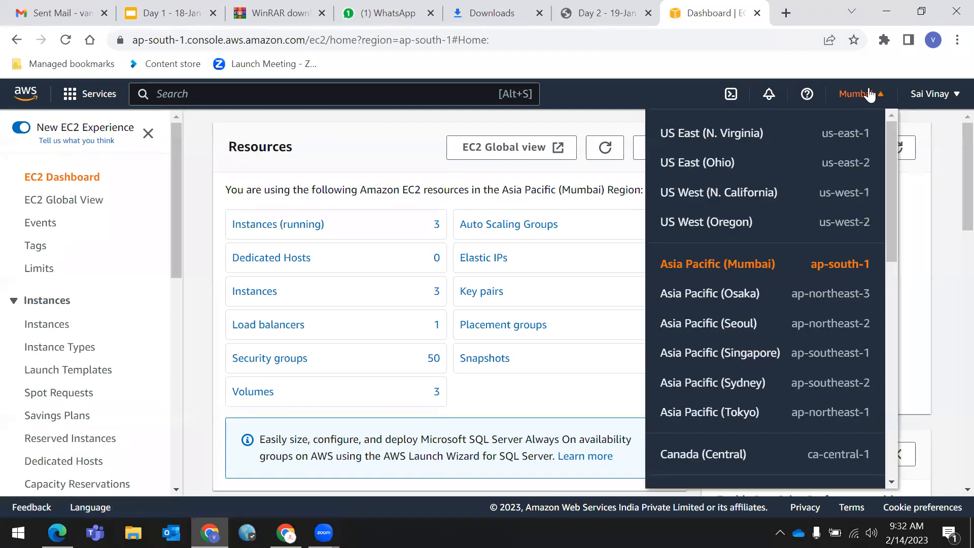
pyautogui.click(704, 142)
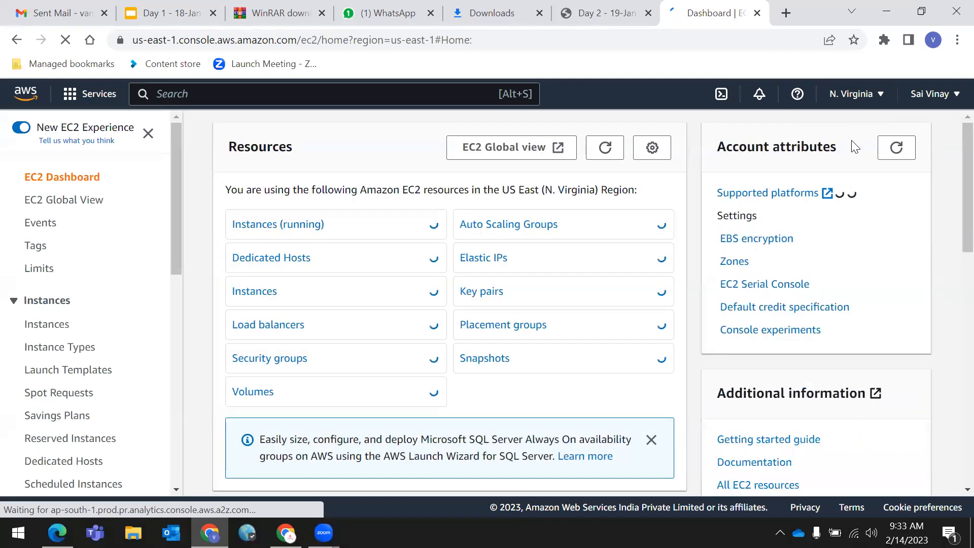
pyautogui.click(862, 94)
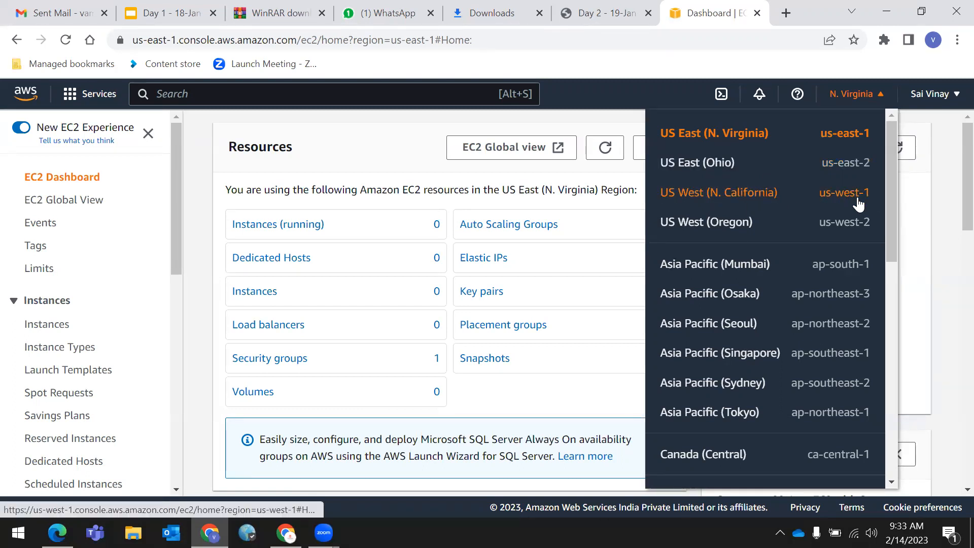
pyautogui.click(863, 96)
pyautogui.click(863, 97)
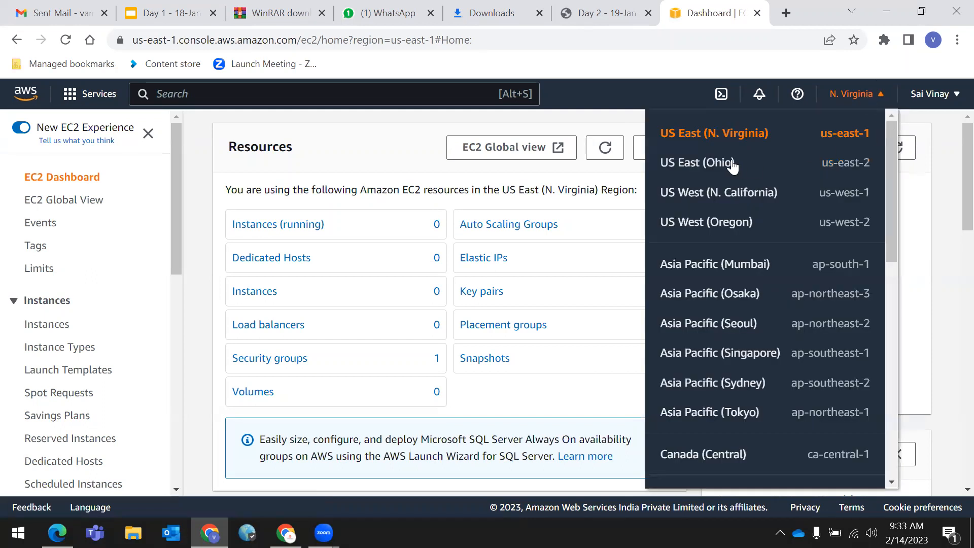
pyautogui.click(950, 280)
pyautogui.click(852, 94)
pyautogui.scroll(-6, 951, 309)
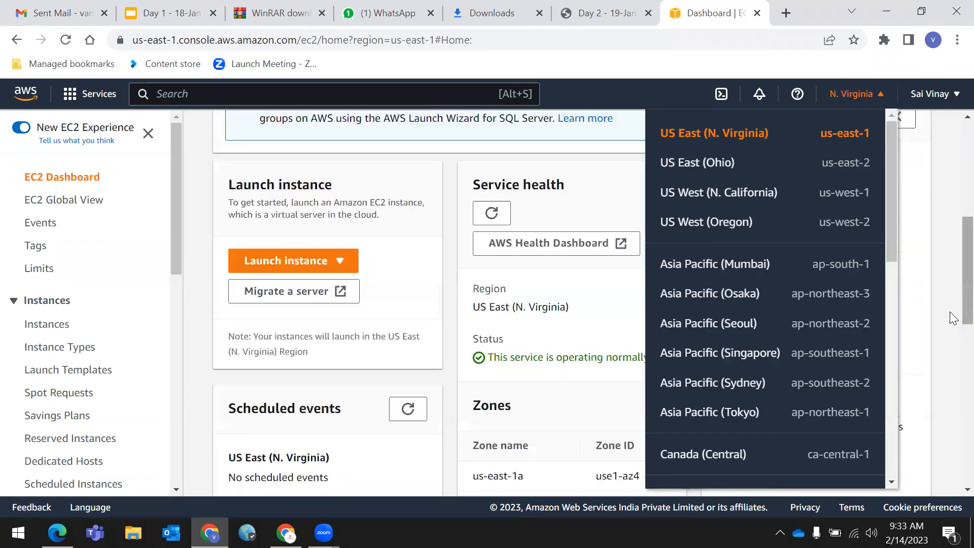
pyautogui.scroll(2, 364, 157)
pyautogui.scroll(4, 364, 158)
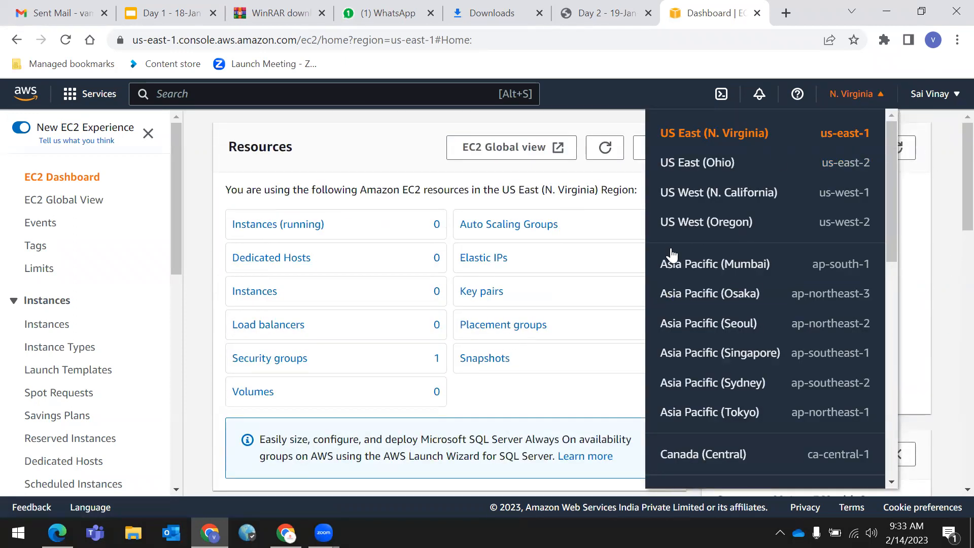
pyautogui.press('Escape')
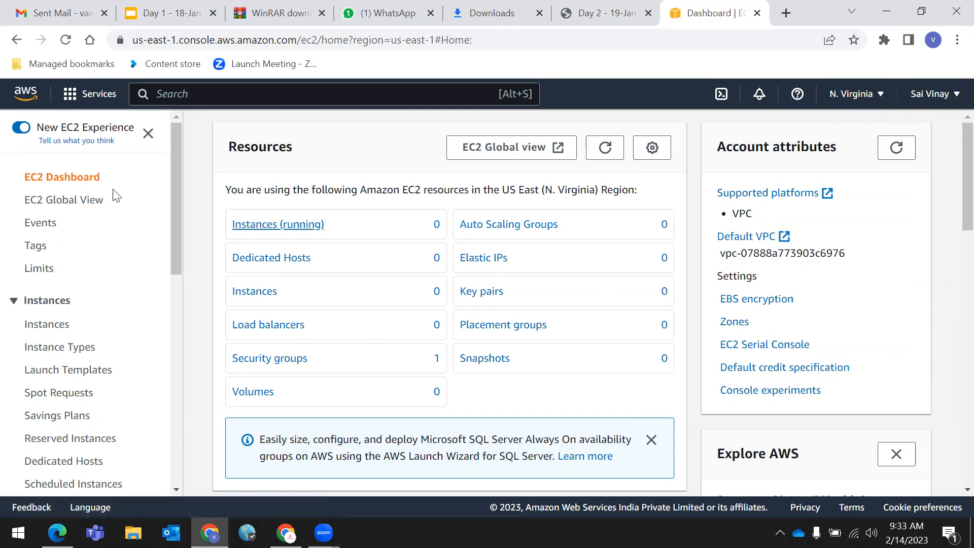
pyautogui.click(875, 94)
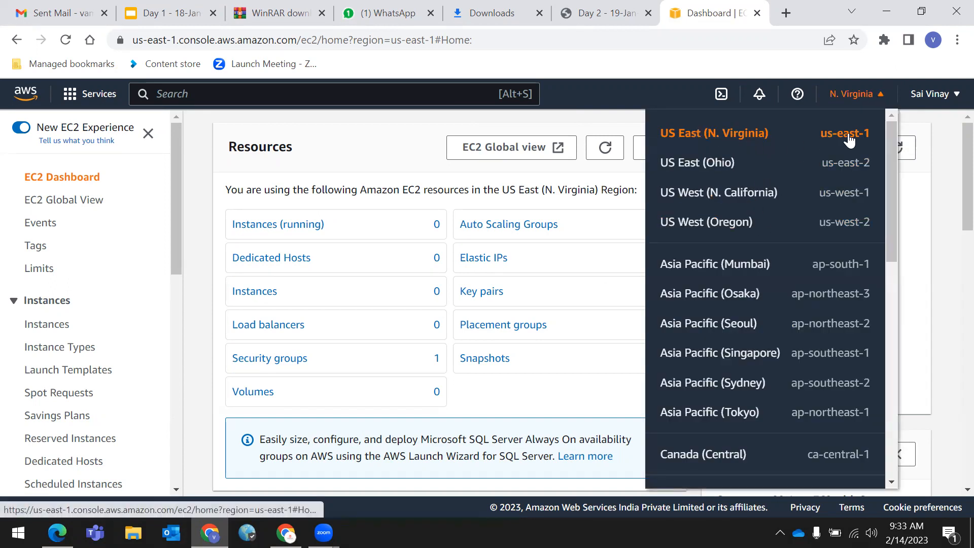
pyautogui.scroll(-5, 349, 354)
pyautogui.scroll(5, 349, 354)
pyautogui.click(950, 203)
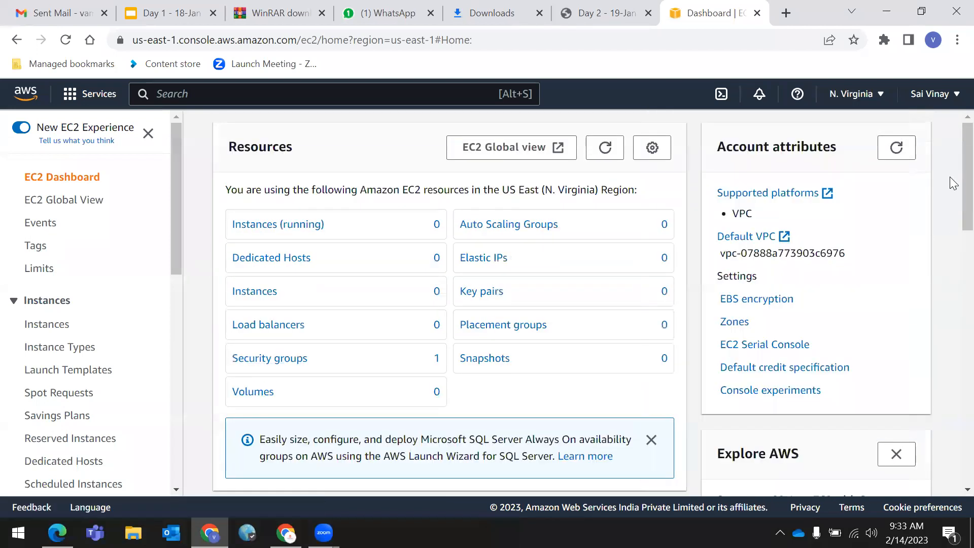
pyautogui.click(857, 96)
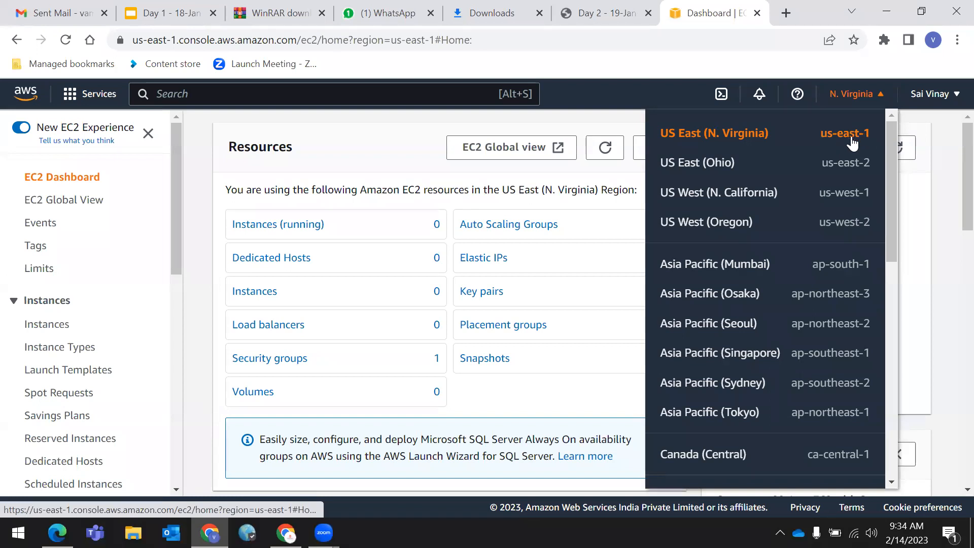
pyautogui.click(953, 255)
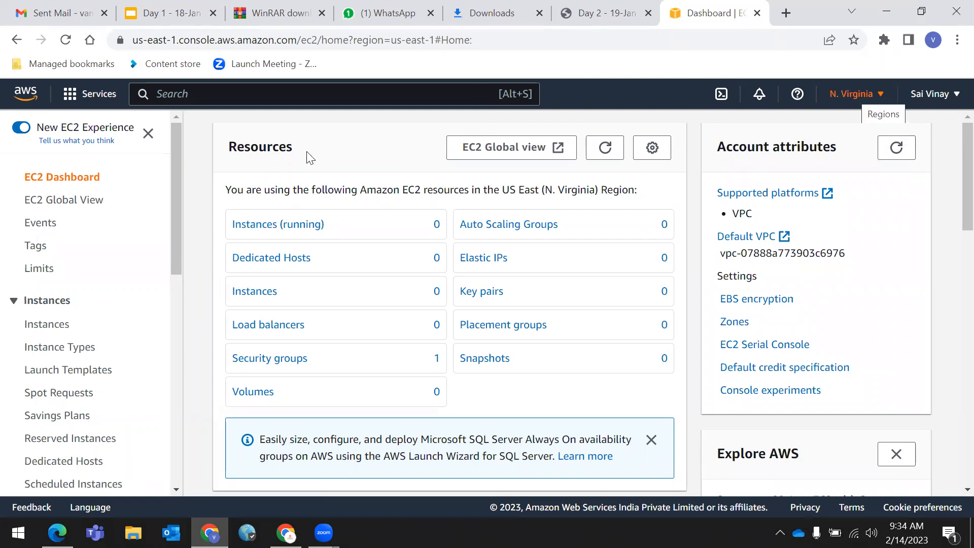
# - Open the running instances list and remove the 'Instance state = running' filter
pyautogui.click(258, 231)
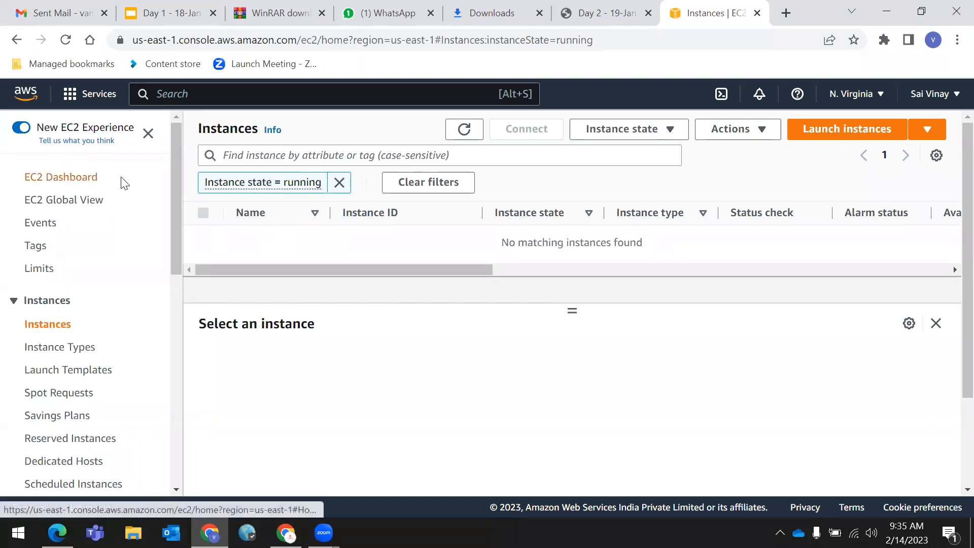
pyautogui.click(339, 182)
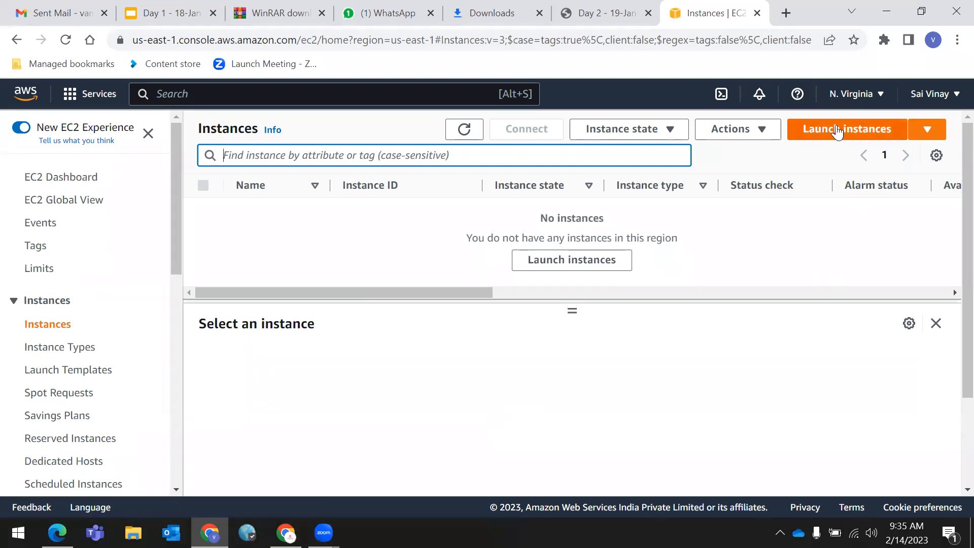
# - Start the Launch an instance wizard and name the instance server1
pyautogui.click(840, 143)
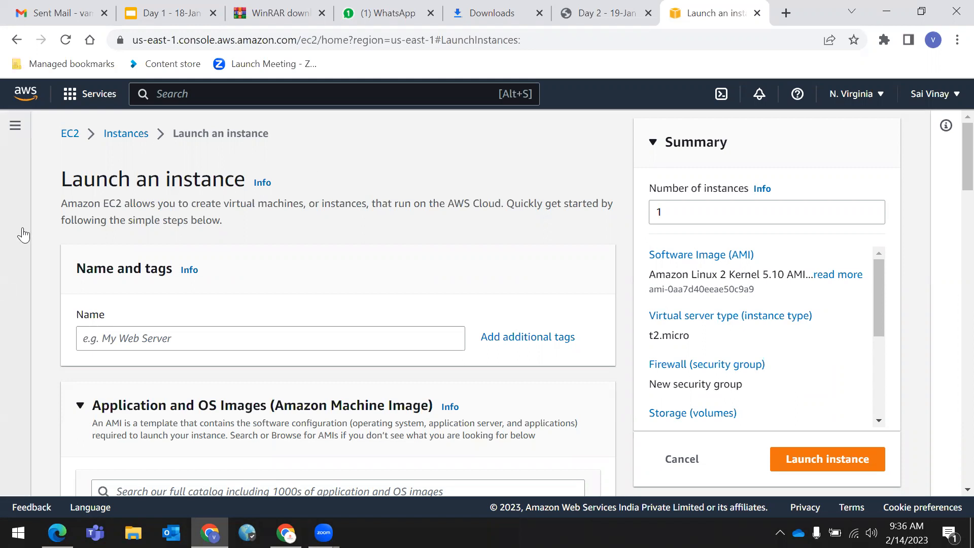
pyautogui.moveTo(46, 175); pyautogui.dragTo(244, 163)
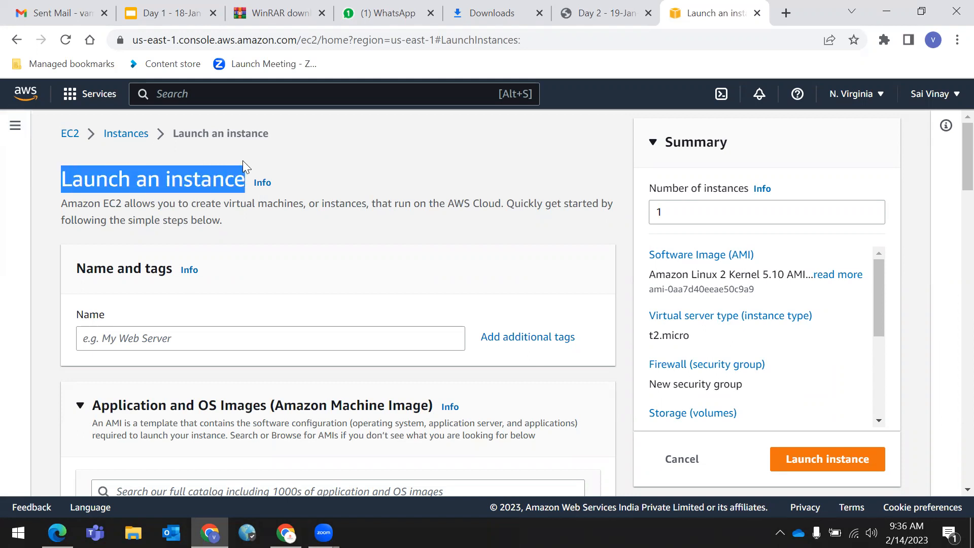
pyautogui.click(332, 147)
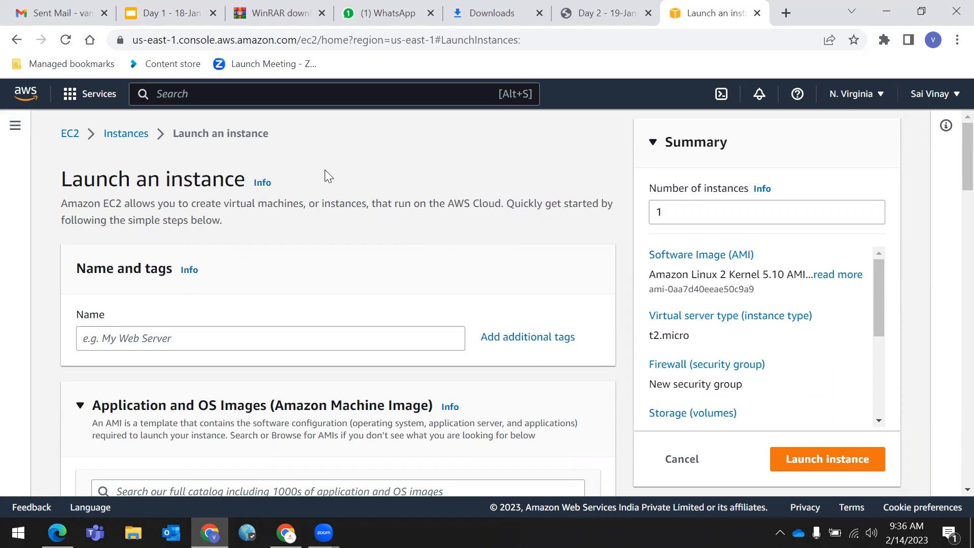
pyautogui.click(123, 337)
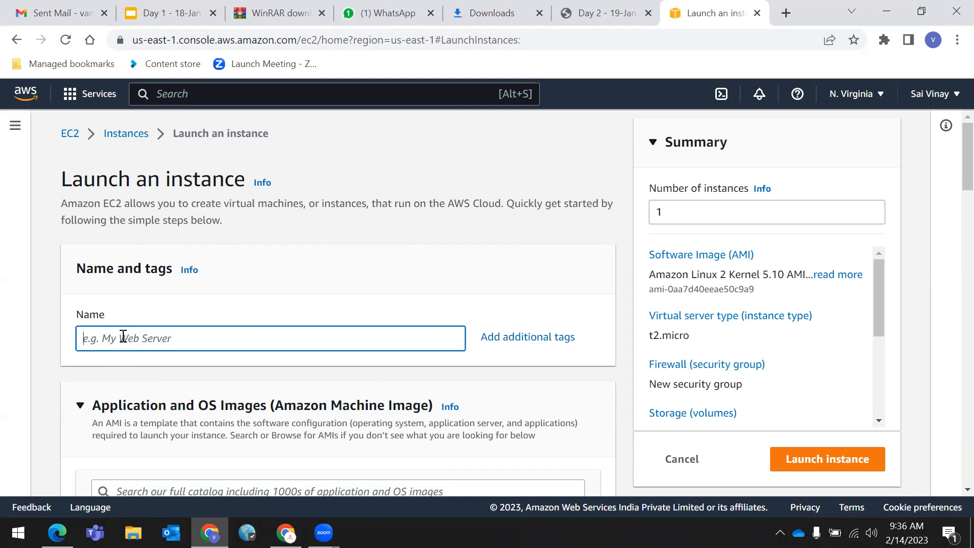
pyautogui.write('server1')
pyautogui.click(462, 144)
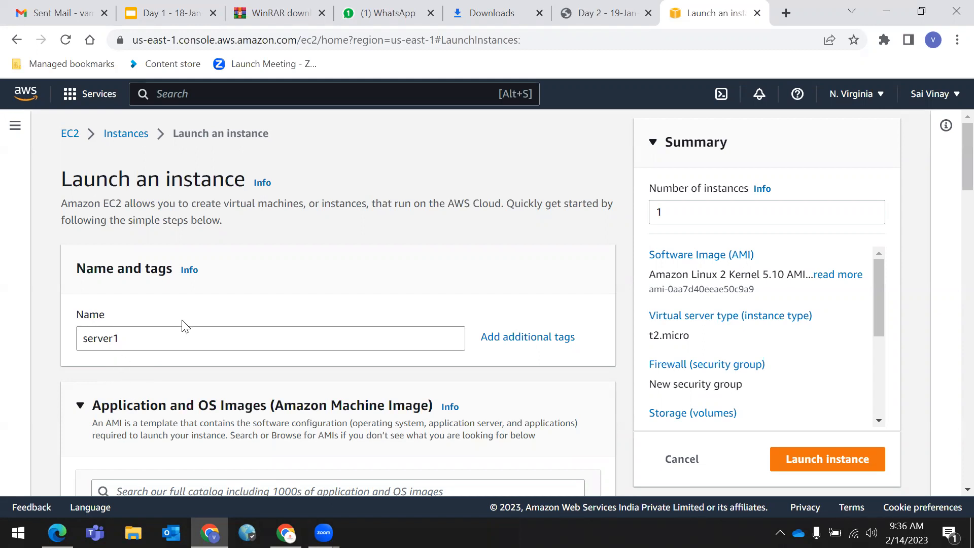
# - Collapse and re-expand the Application and OS Images section
pyautogui.scroll(-5, 422, 333)
pyautogui.scroll(3, 388, 387)
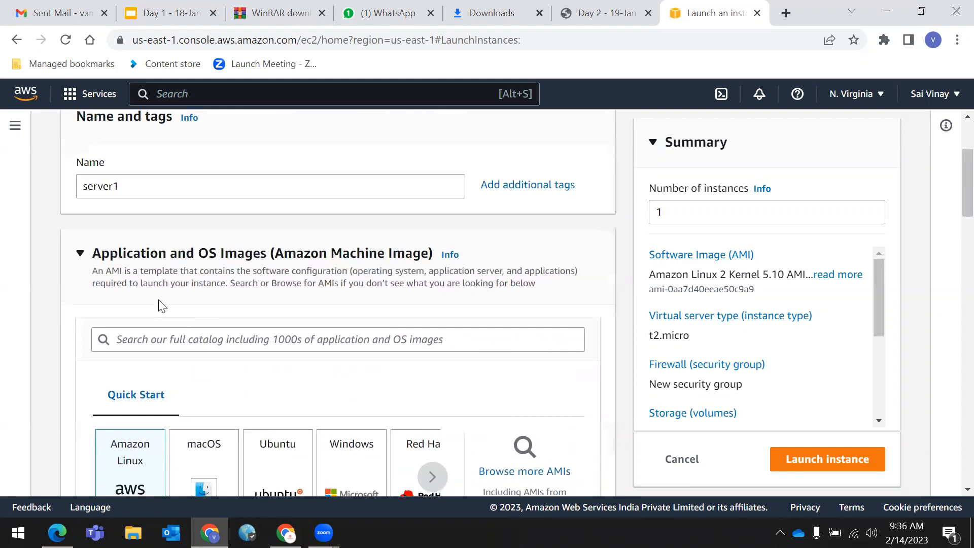
pyautogui.moveTo(99, 260); pyautogui.dragTo(562, 304)
pyautogui.click(567, 227)
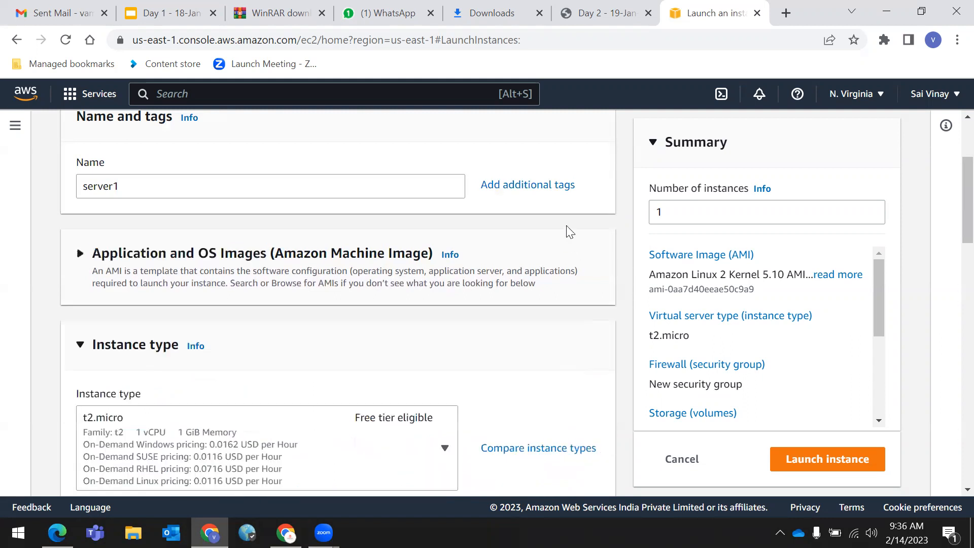
pyautogui.click(79, 253)
pyautogui.scroll(-3, 262, 276)
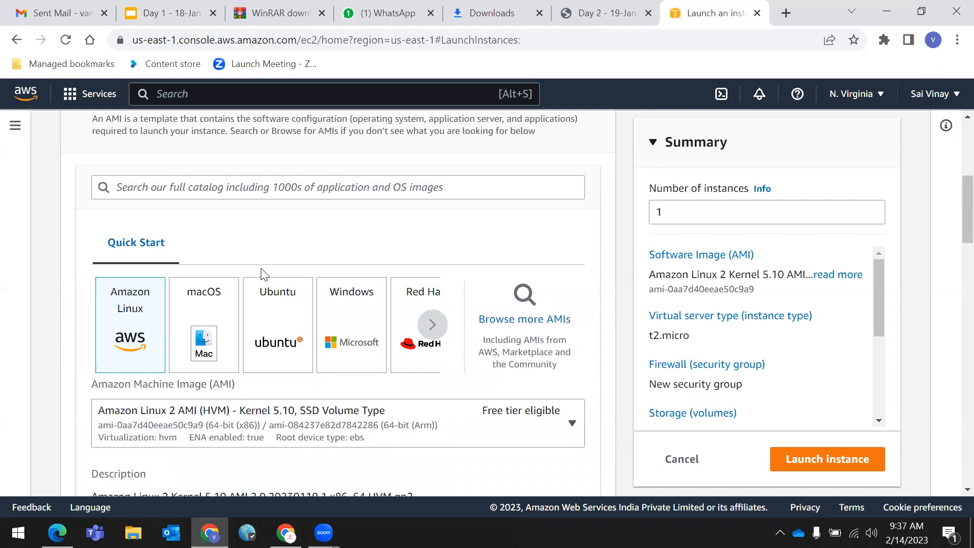
# - Try the macOS, Ubuntu, Red Hat and SUSE Linux Quick Start image tiles
pyautogui.click(224, 322)
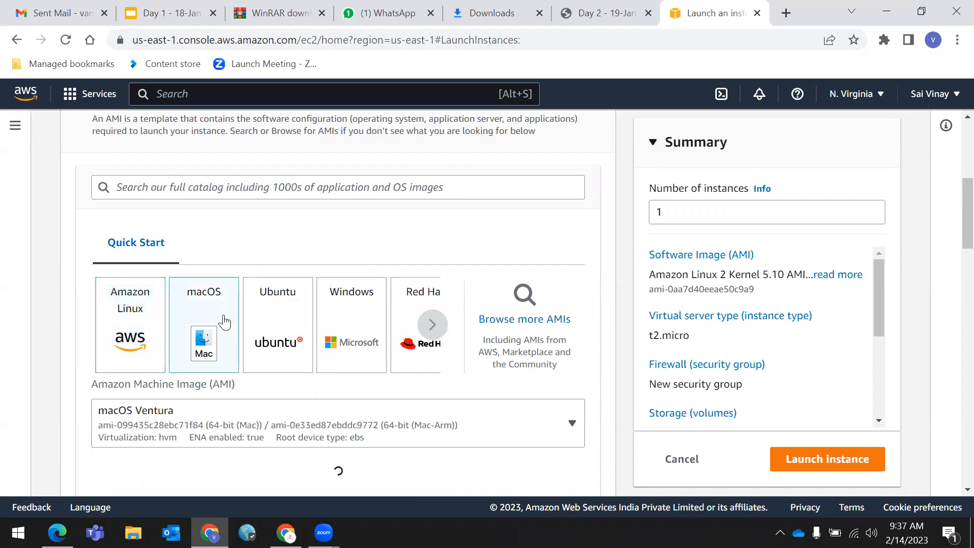
pyautogui.click(263, 326)
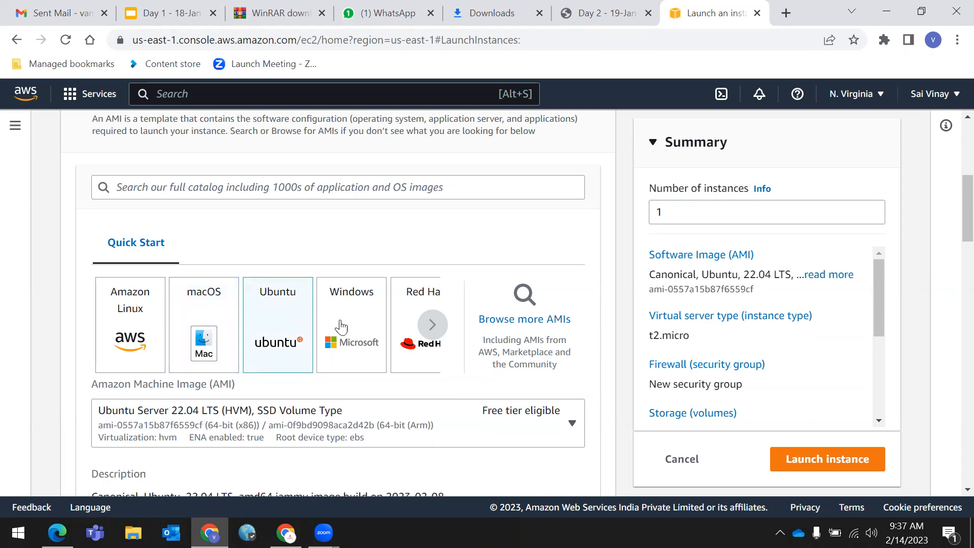
pyautogui.click(433, 325)
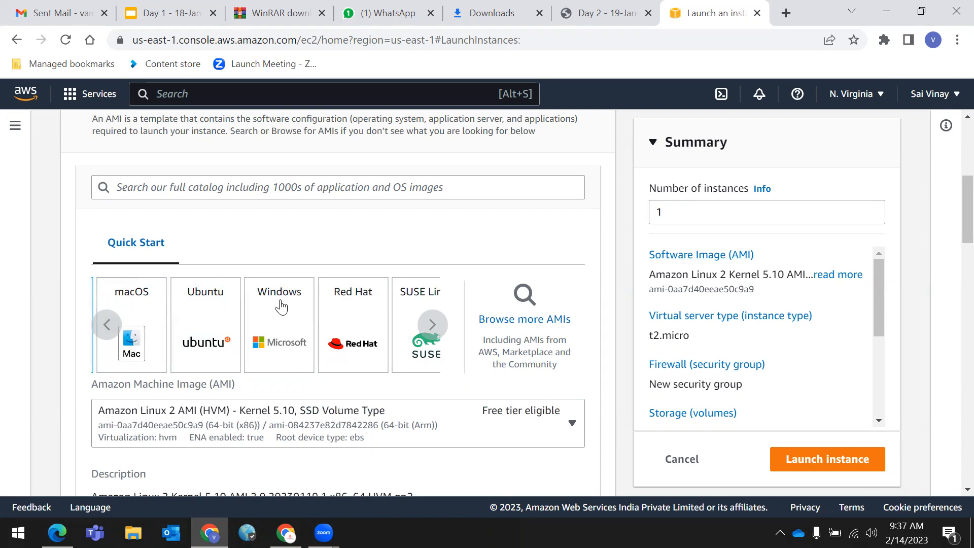
pyautogui.click(360, 323)
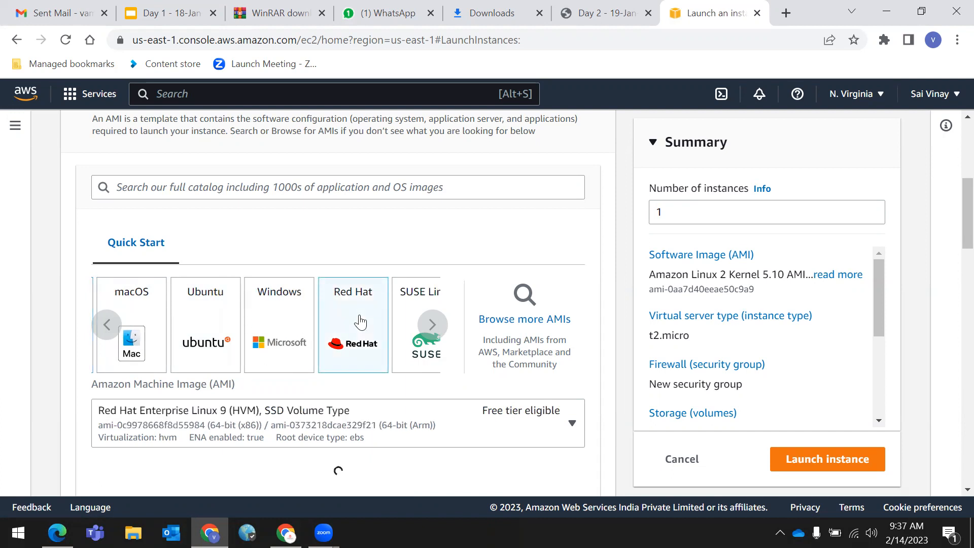
pyautogui.click(402, 327)
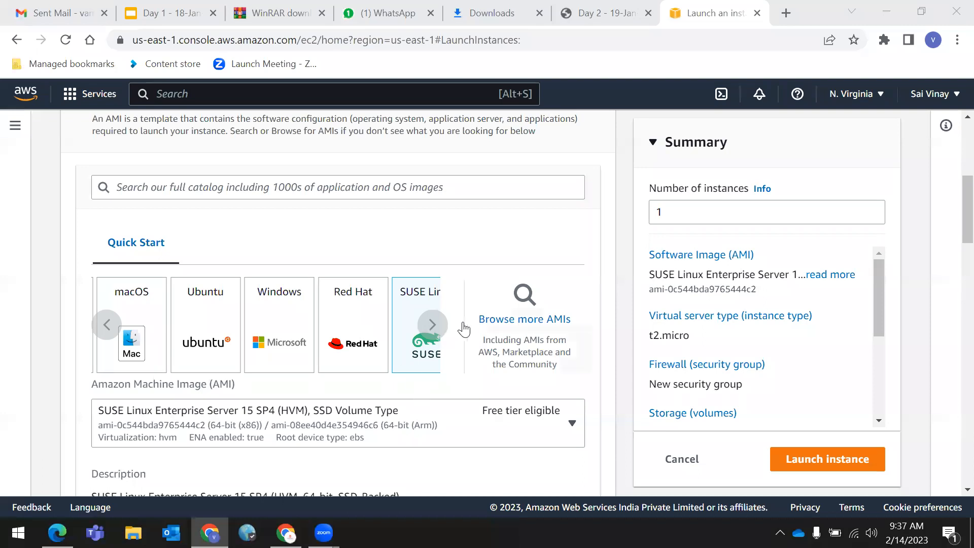
# - Pick Debian, cancel that switch, then select Ubuntu Server 22.04 LTS as the image
pyautogui.click(434, 327)
pyautogui.click(434, 328)
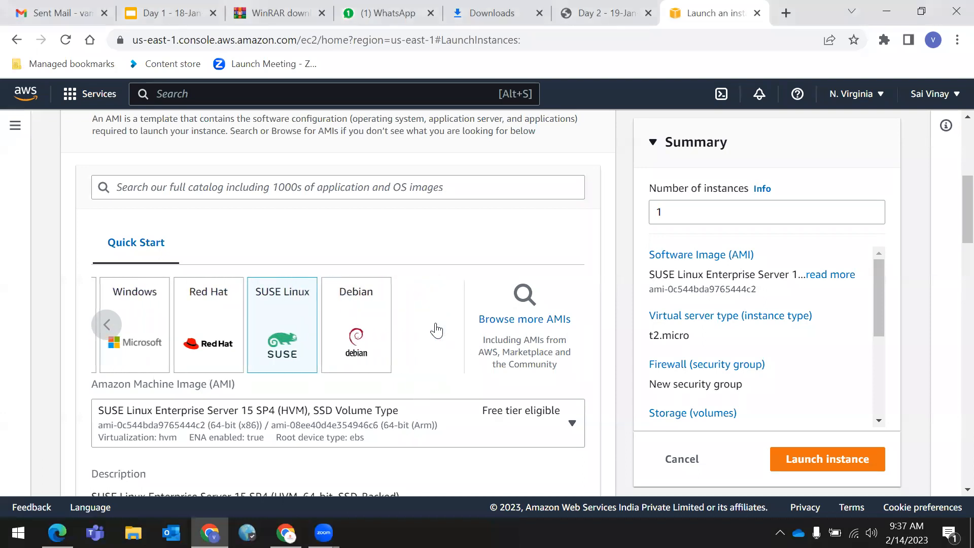
pyautogui.click(366, 341)
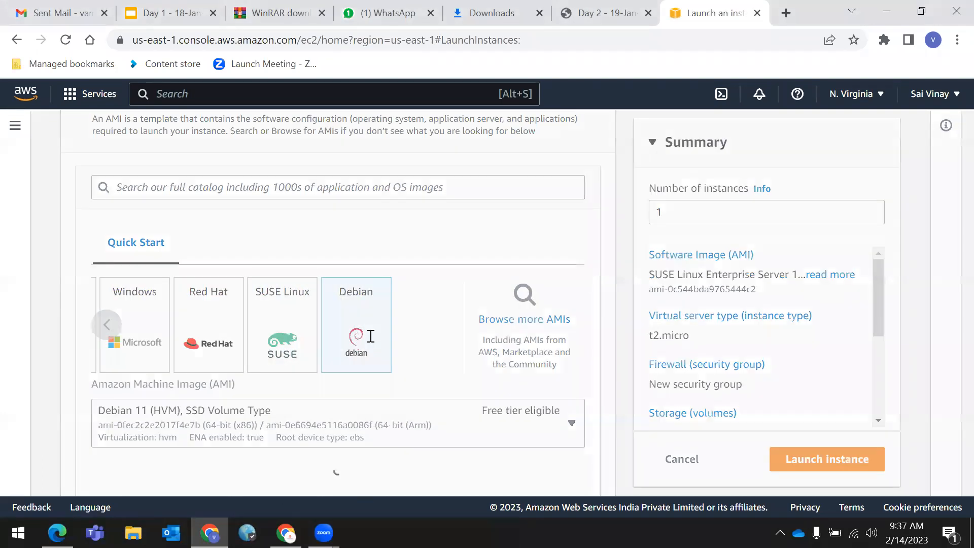
pyautogui.click(795, 198)
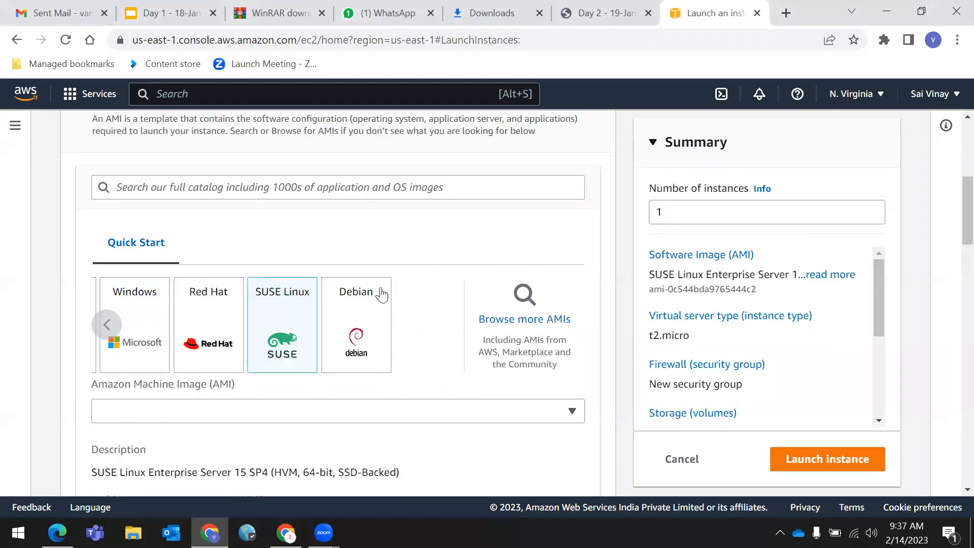
pyautogui.click(108, 325)
pyautogui.click(108, 325)
pyautogui.click(107, 325)
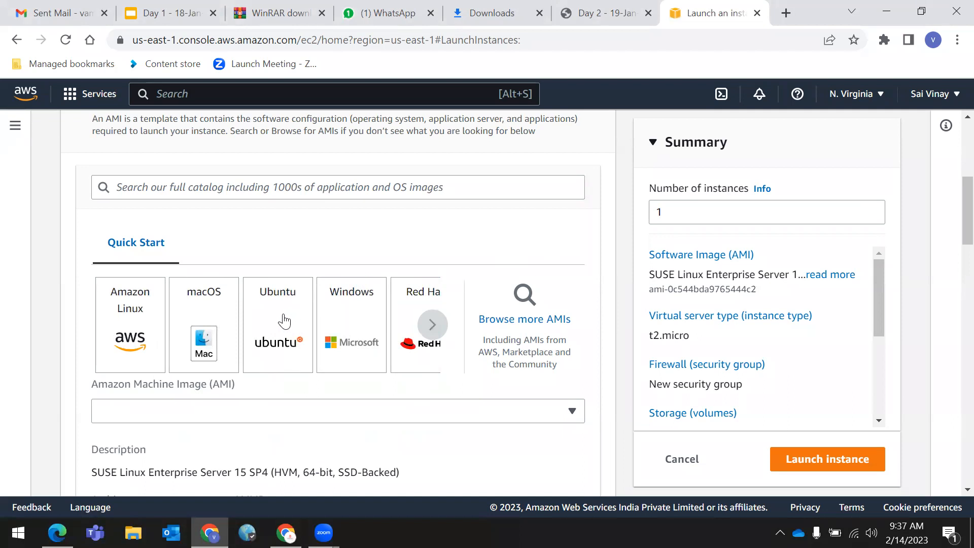
pyautogui.click(283, 319)
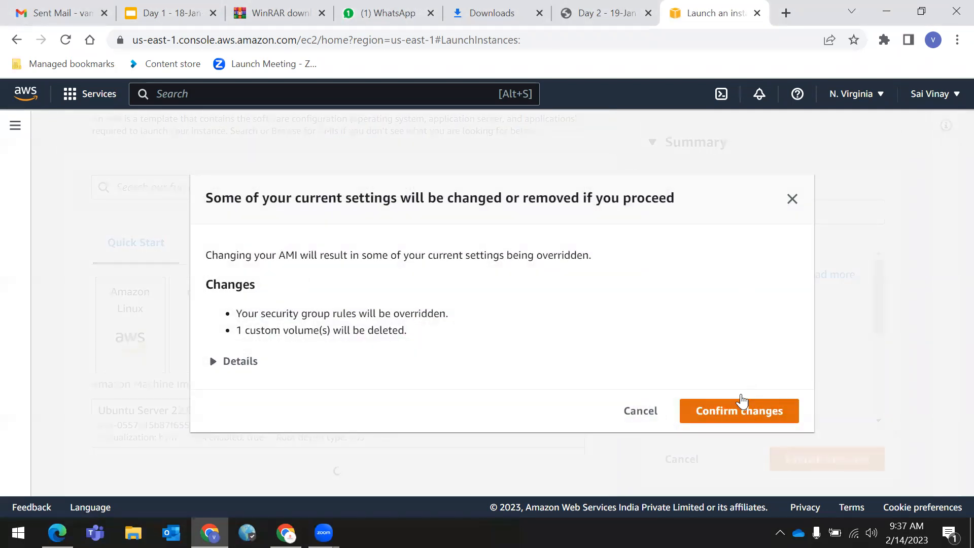
# - Accept the settings override for Ubuntu and scroll down to the Instance type section
pyautogui.click(731, 409)
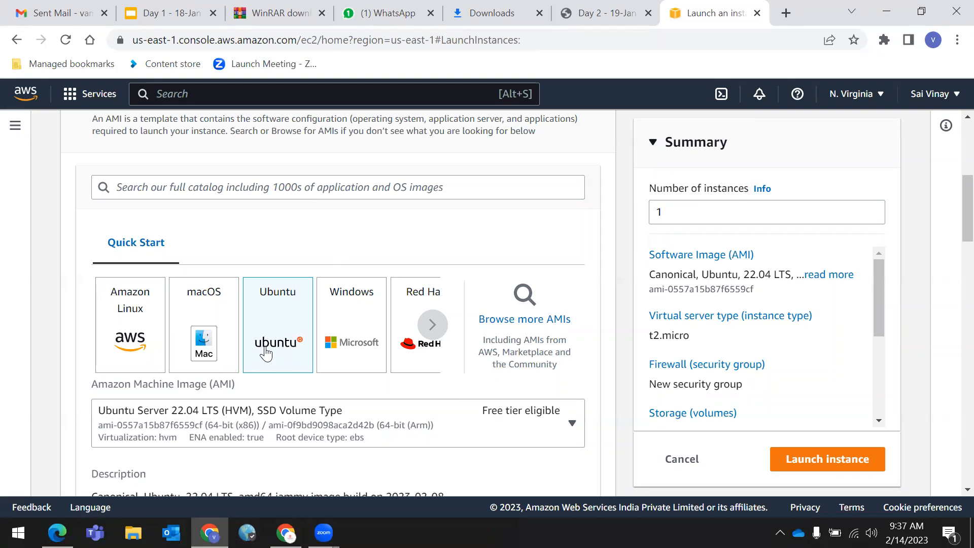
pyautogui.scroll(5, 261, 353)
pyautogui.scroll(-5, 187, 357)
pyautogui.scroll(-5, 269, 345)
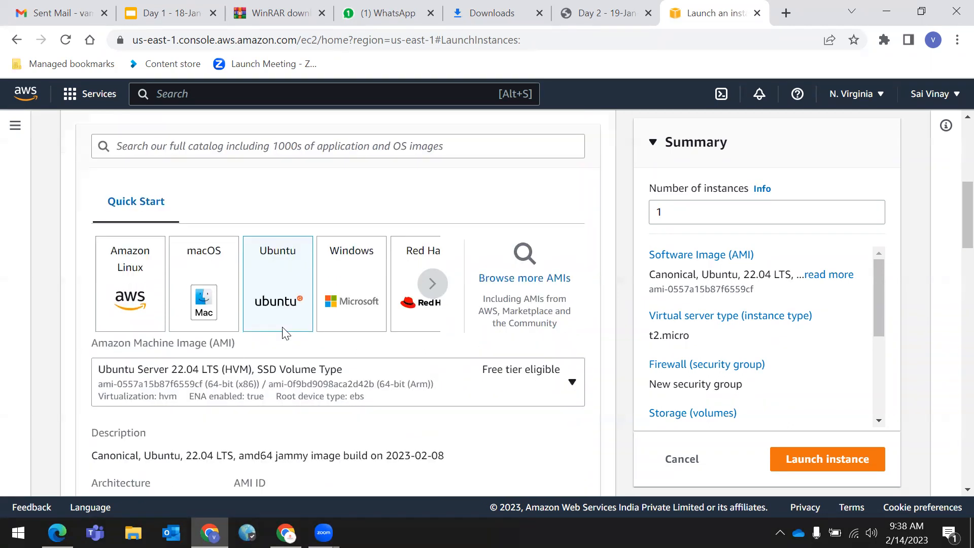
pyautogui.scroll(-5, 283, 329)
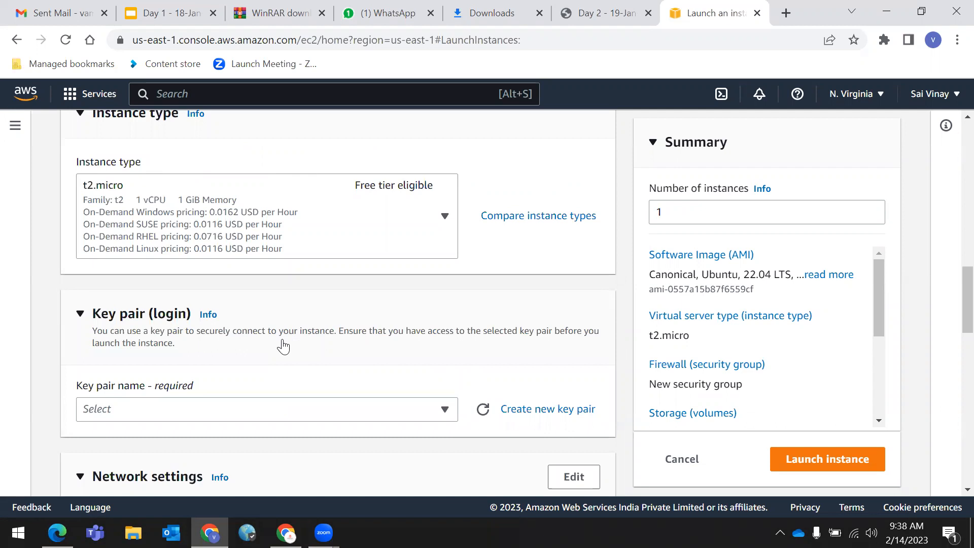
pyautogui.scroll(1, 213, 281)
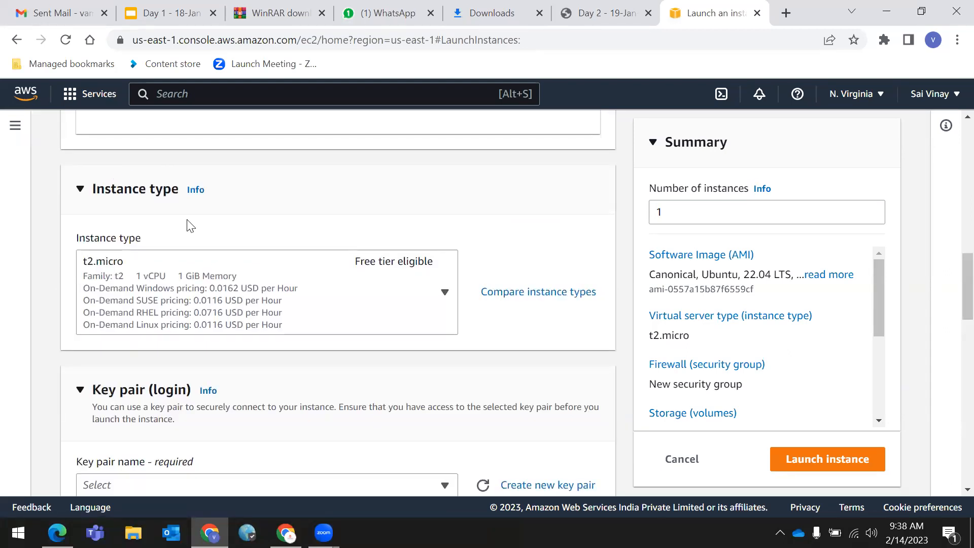
# - Read the Instance type Info help notes, then open the instance type list
pyautogui.click(196, 192)
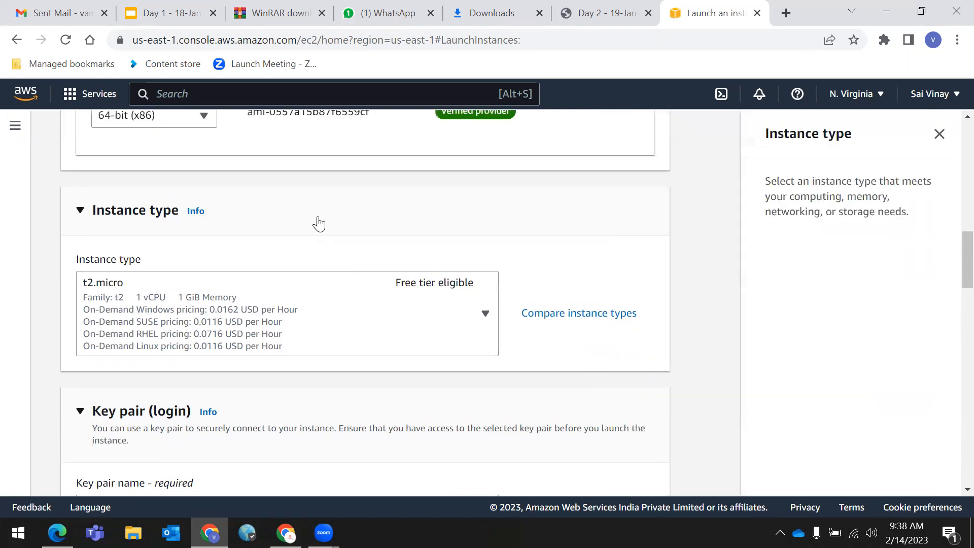
pyautogui.moveTo(766, 181); pyautogui.dragTo(918, 230)
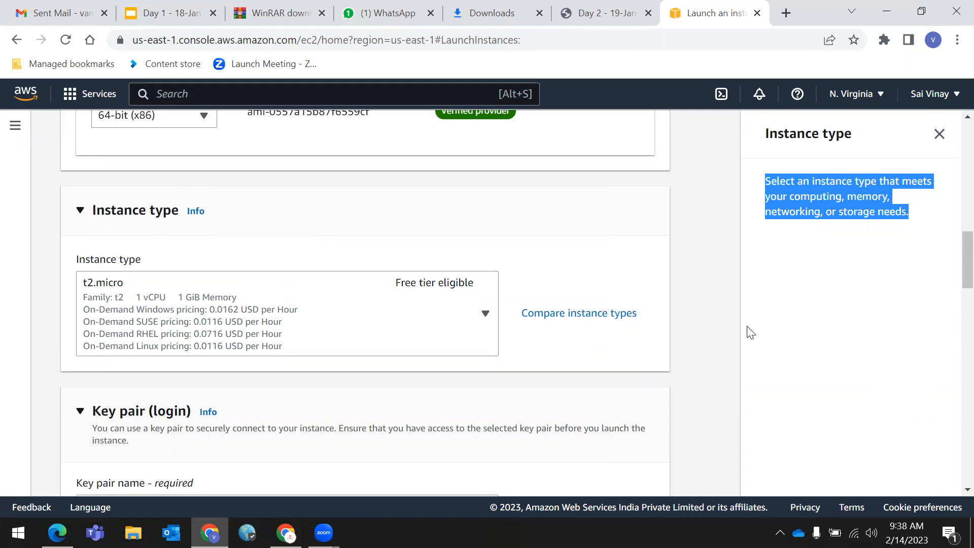
pyautogui.click(875, 239)
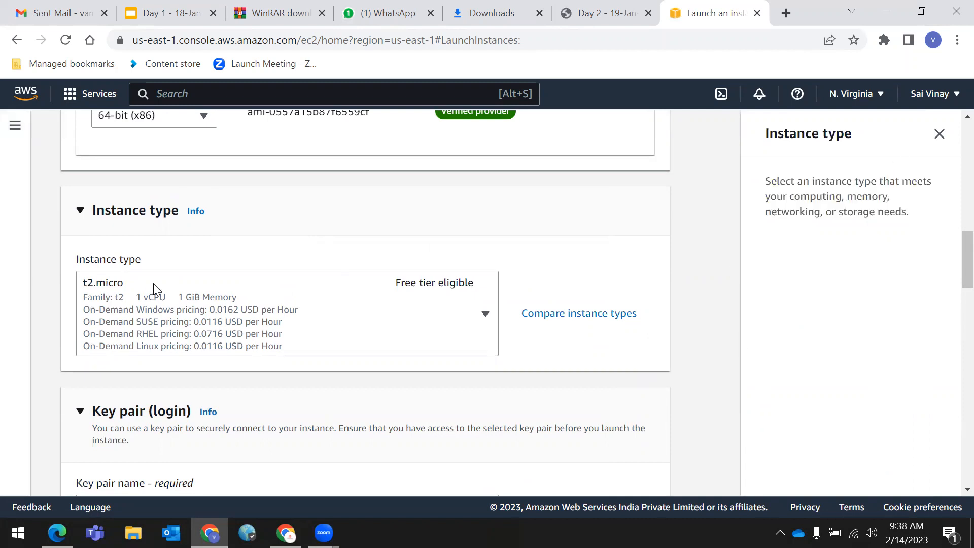
pyautogui.tripleClick(90, 258)
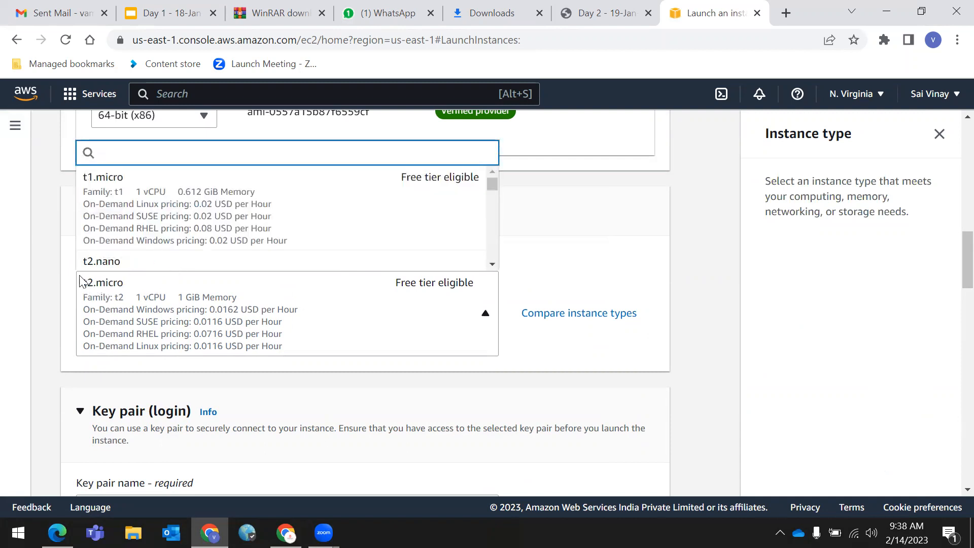
pyautogui.click(81, 281)
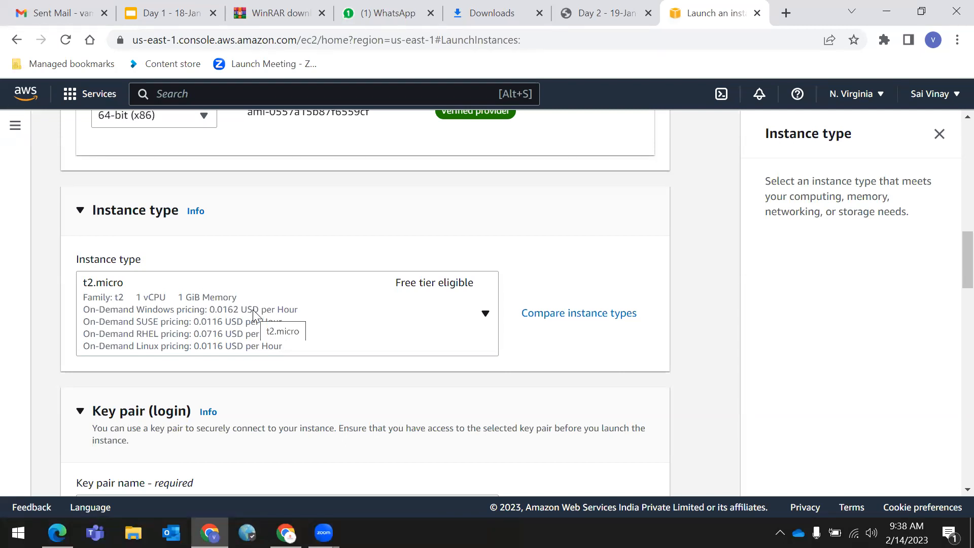
pyautogui.click(486, 314)
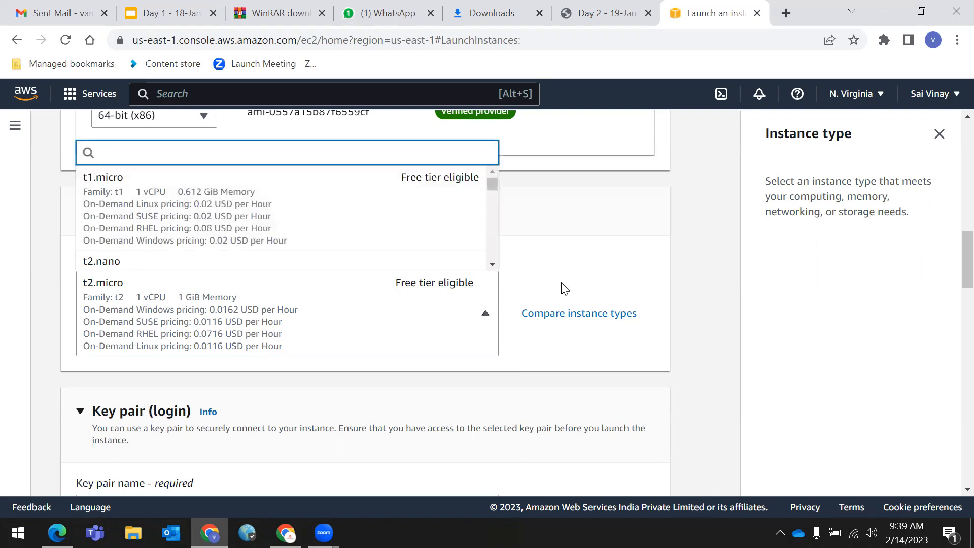
# - Scroll through the instance type options and close the list, keeping t2.micro selected
pyautogui.scroll(-1, 122, 203)
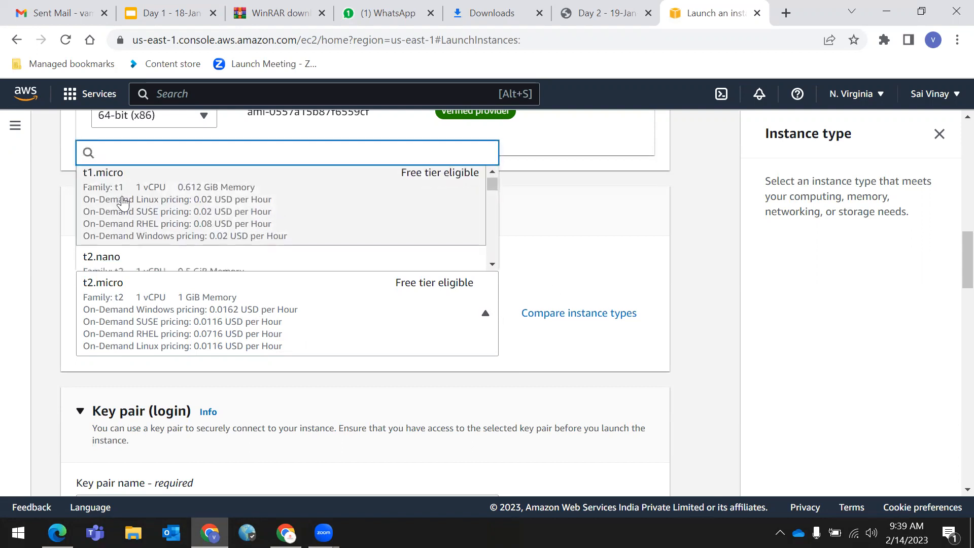
pyautogui.scroll(-3, 123, 203)
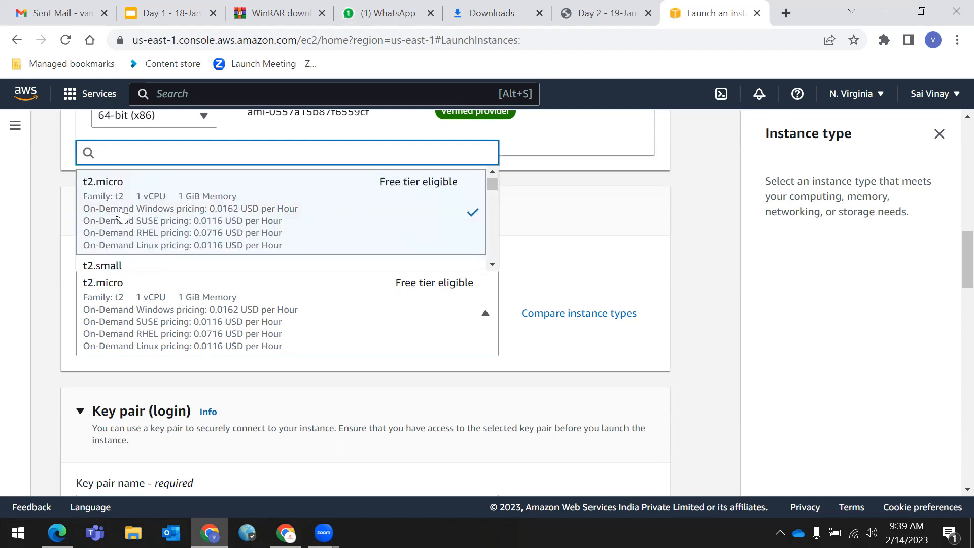
pyautogui.scroll(-3, 121, 214)
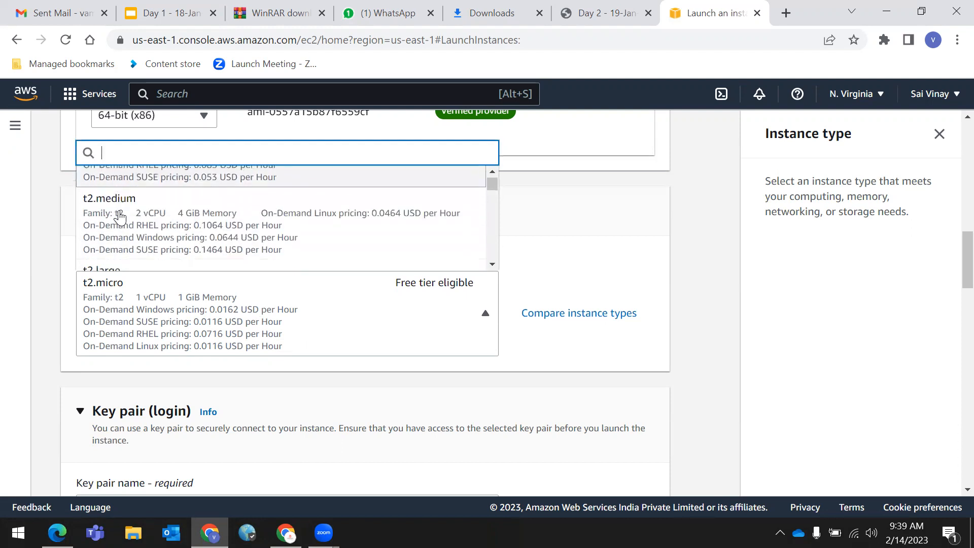
pyautogui.scroll(-3, 125, 221)
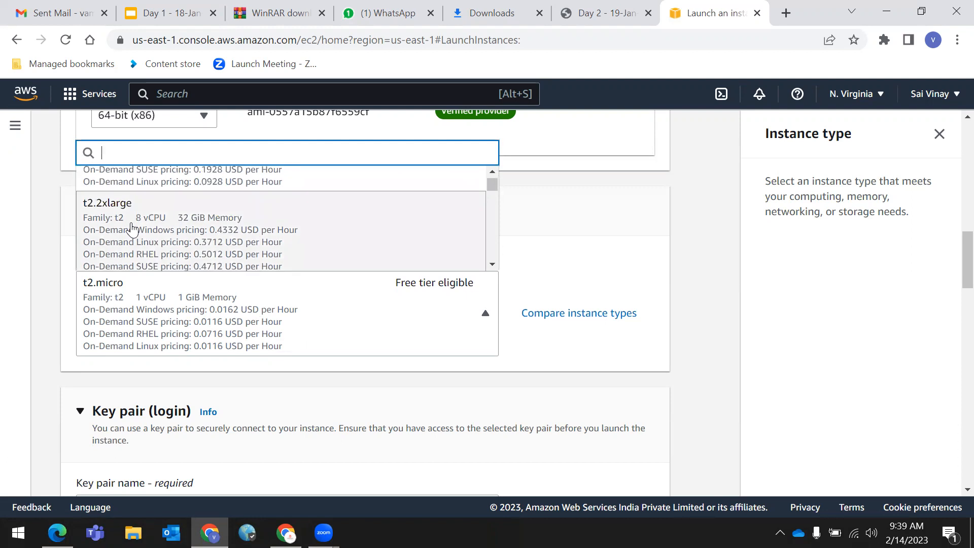
pyautogui.scroll(2, 133, 228)
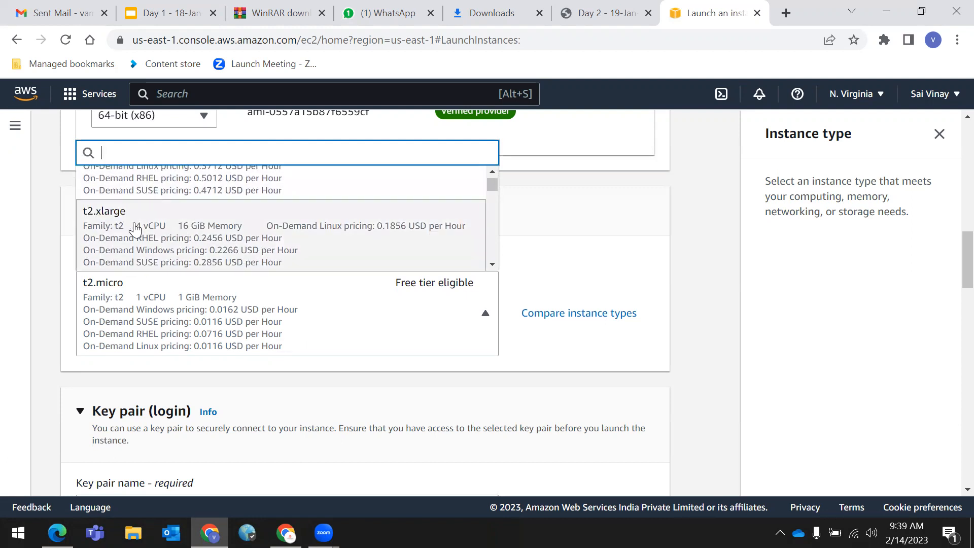
pyautogui.scroll(-2, 135, 231)
pyautogui.scroll(-1, 137, 228)
pyautogui.scroll(1, 138, 226)
pyautogui.scroll(-2, 107, 227)
pyautogui.scroll(-2, 203, 231)
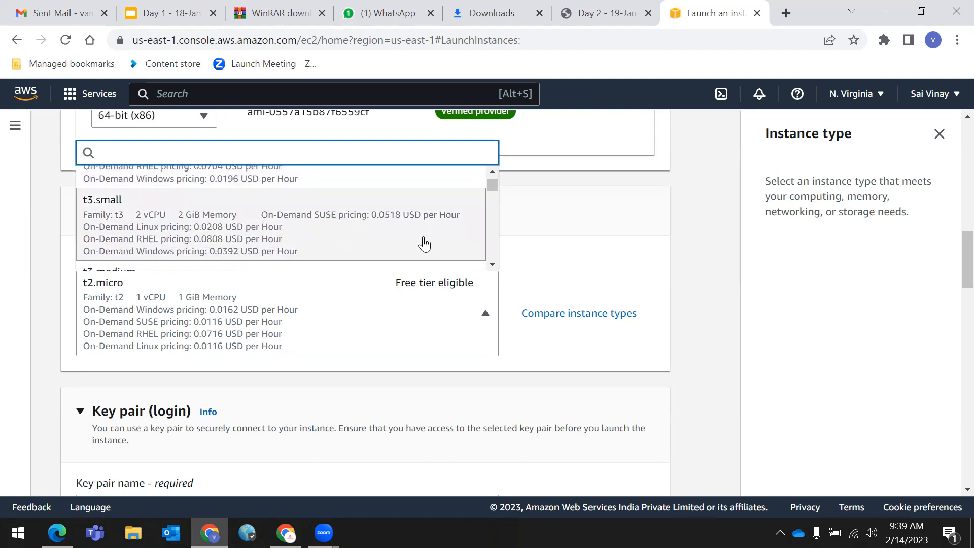
pyautogui.click(714, 273)
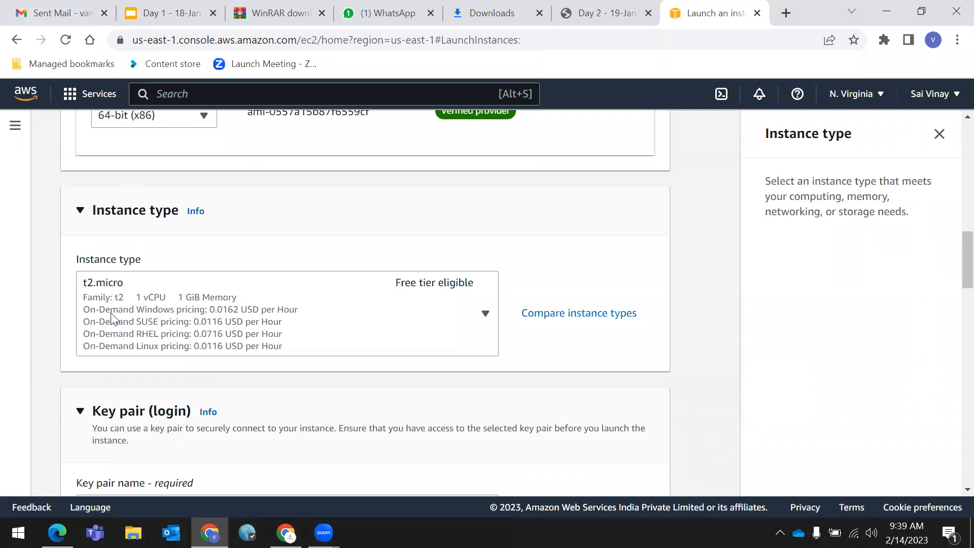
pyautogui.moveTo(75, 283); pyautogui.dragTo(130, 286)
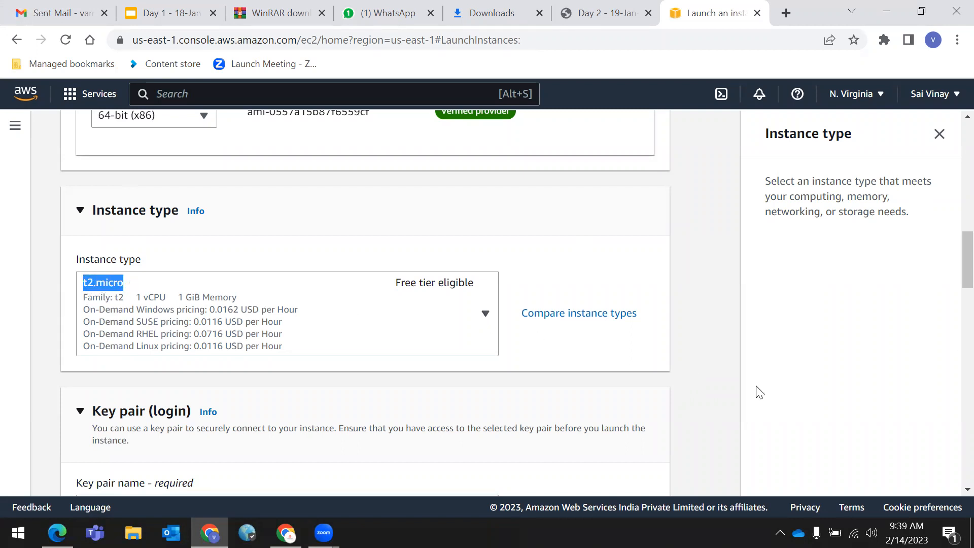
pyautogui.click(727, 381)
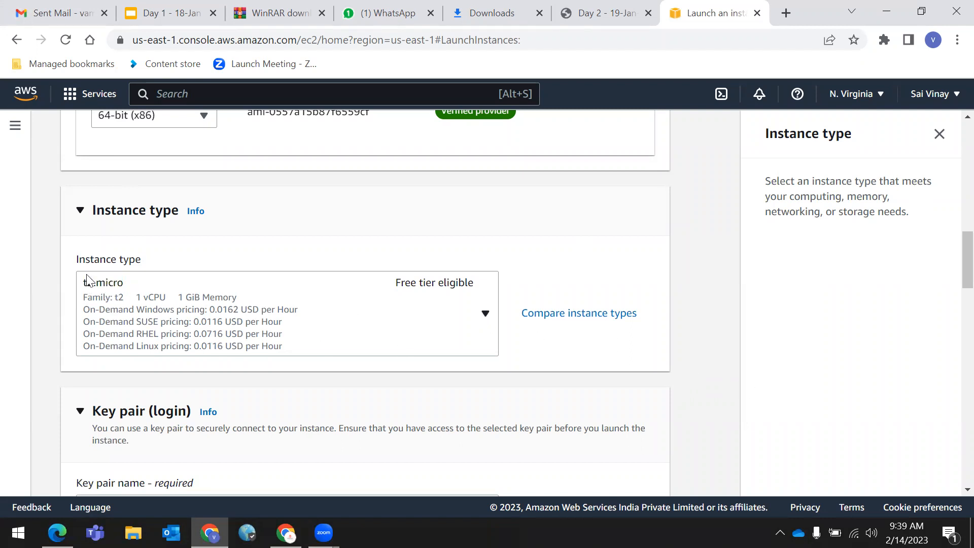
pyautogui.click(153, 299)
pyautogui.click(155, 299)
pyautogui.click(200, 294)
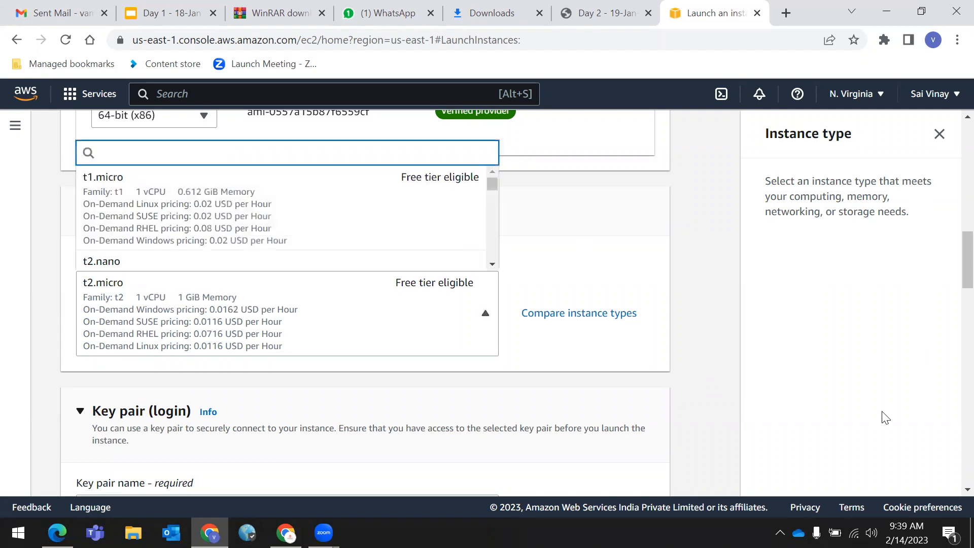
pyautogui.click(713, 406)
pyautogui.click(173, 297)
pyautogui.click(184, 299)
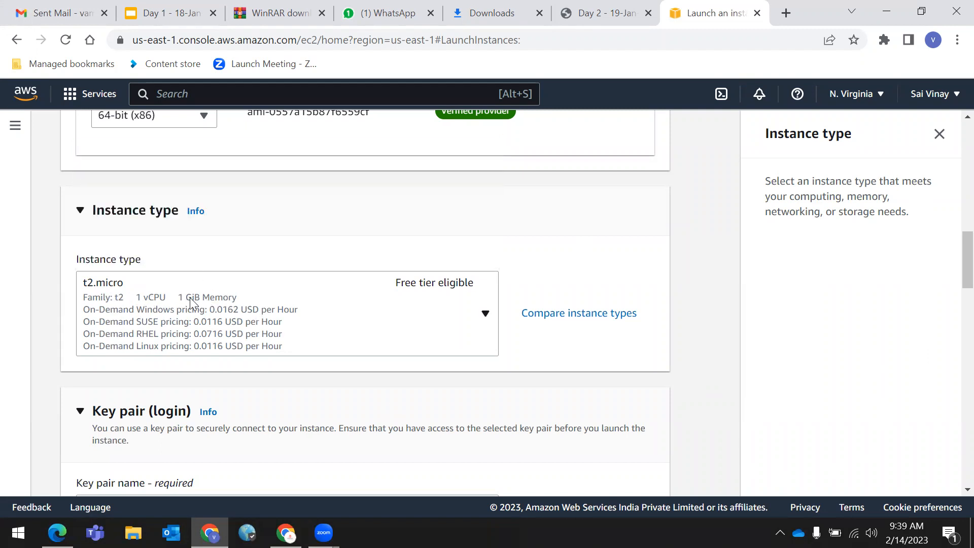
pyautogui.click(233, 292)
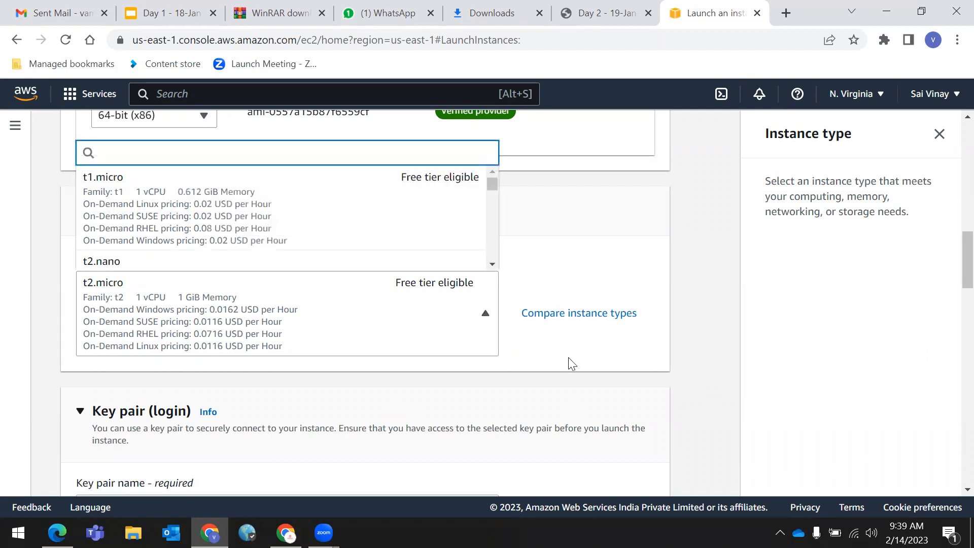
pyautogui.click(687, 387)
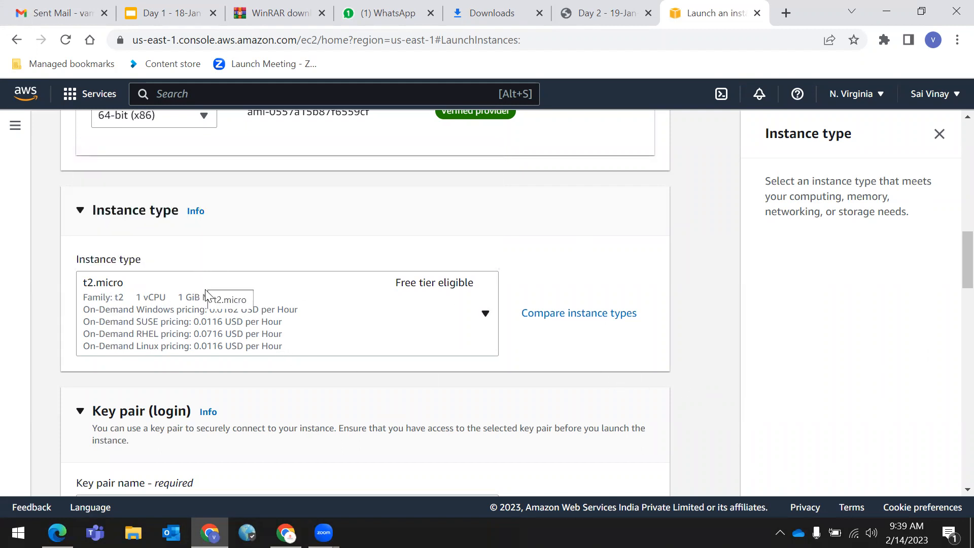
pyautogui.click(222, 299)
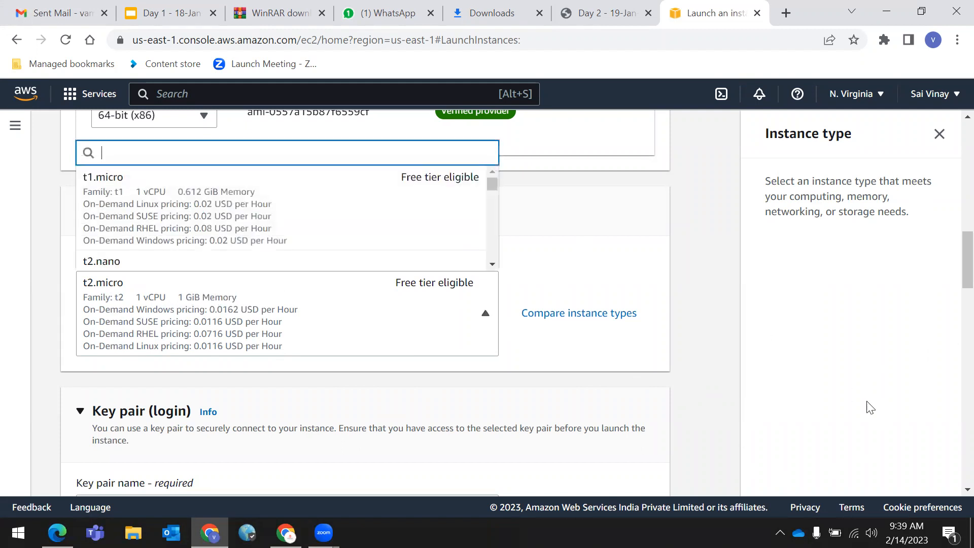
pyautogui.click(703, 418)
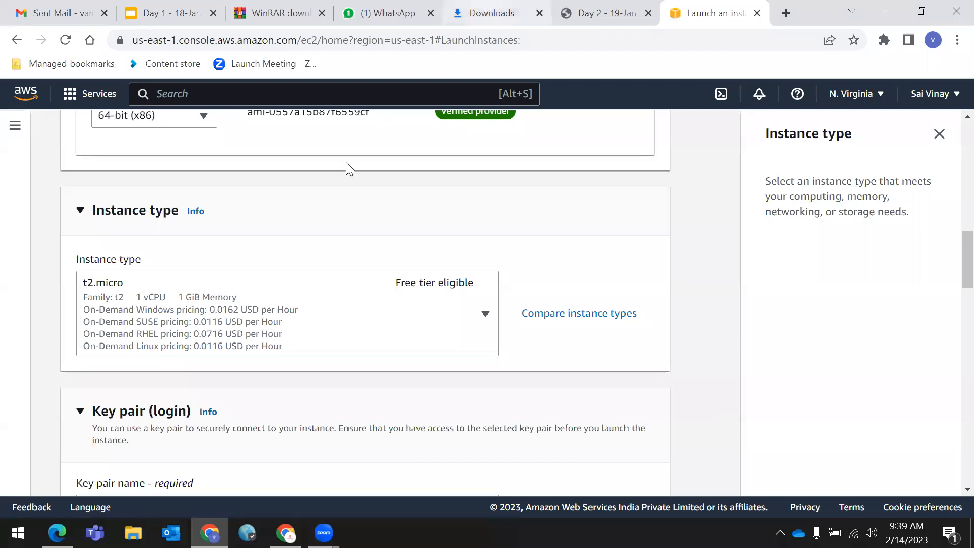
pyautogui.click(169, 299)
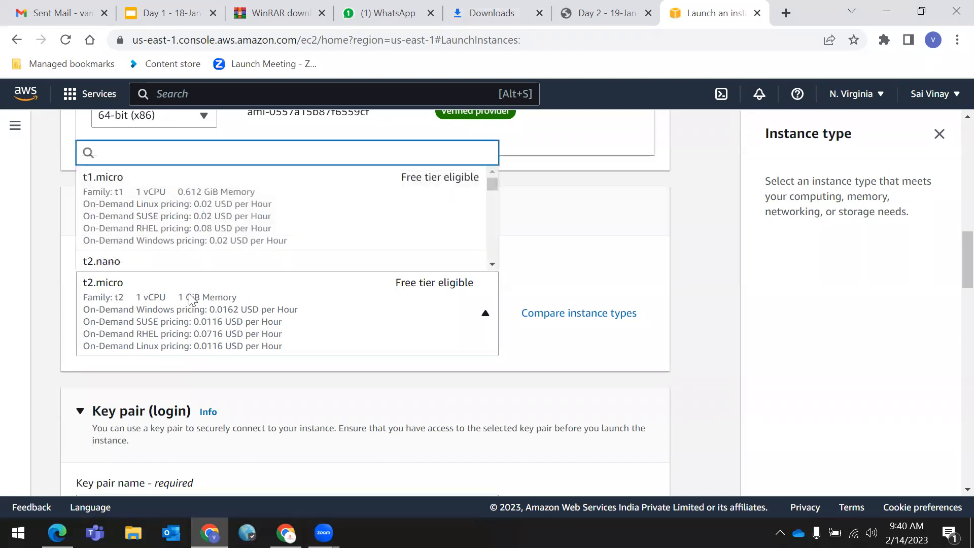
pyautogui.click(179, 294)
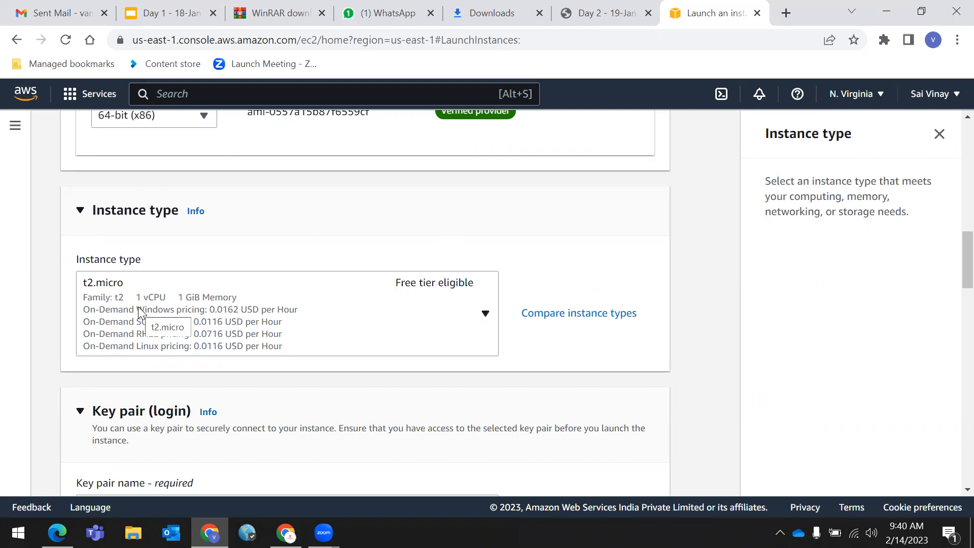
# - Change the instance type from t2.micro to t2.small (1 vCPU, 2 GiB)
pyautogui.click(160, 298)
pyautogui.click(170, 299)
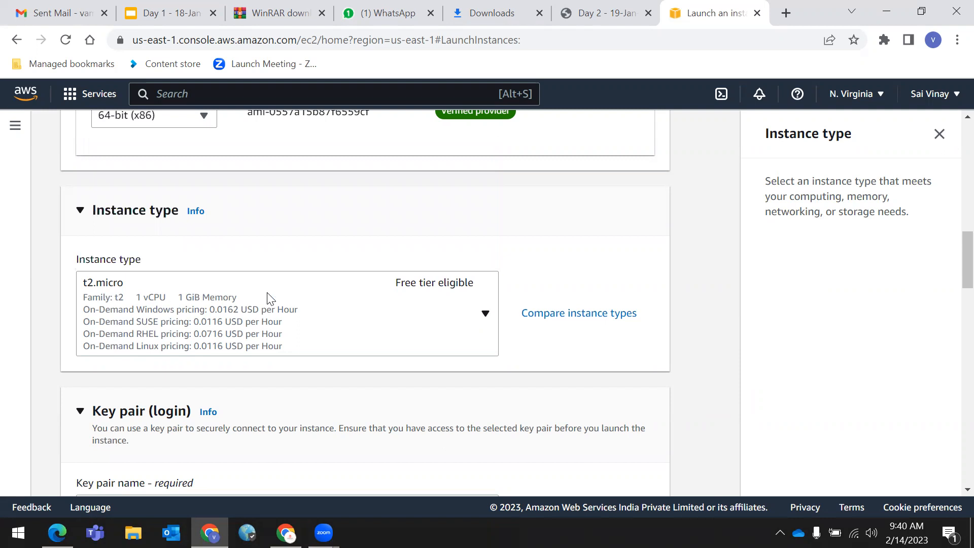
pyautogui.click(435, 337)
pyautogui.scroll(-2, 214, 216)
pyautogui.scroll(-3, 214, 216)
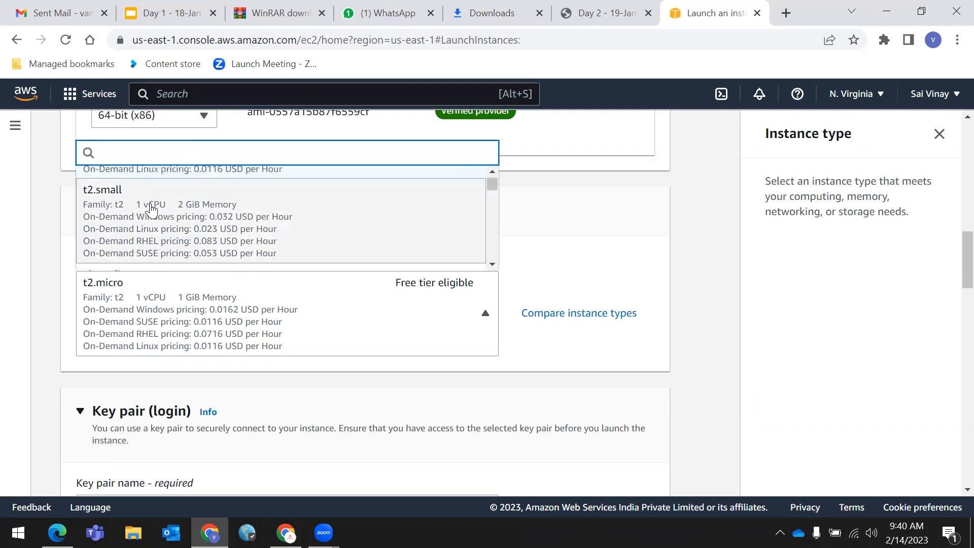
pyautogui.click(147, 220)
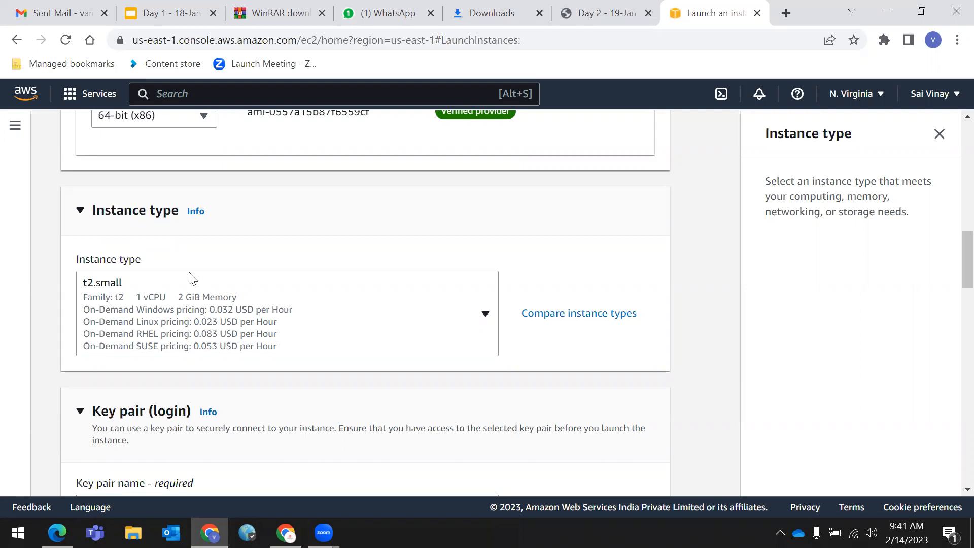
# - Switch the instance type from t2.small to t2.medium
pyautogui.click(196, 300)
pyautogui.click(242, 290)
pyautogui.click(217, 294)
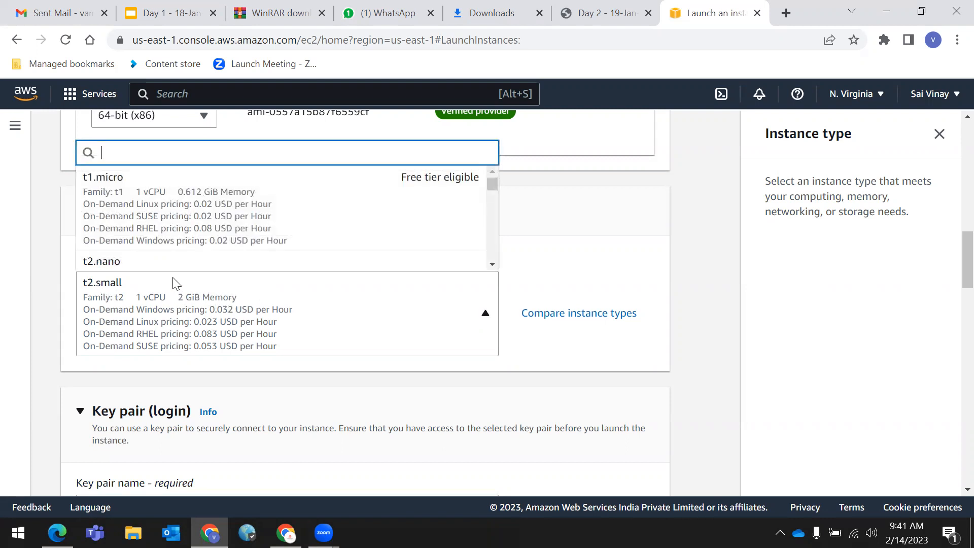
pyautogui.click(179, 298)
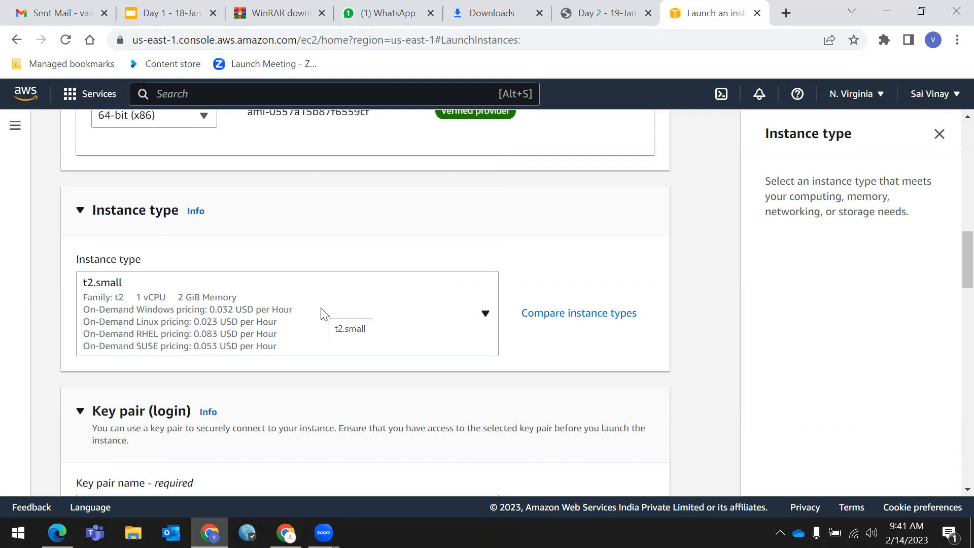
pyautogui.click(474, 314)
pyautogui.scroll(-8, 152, 216)
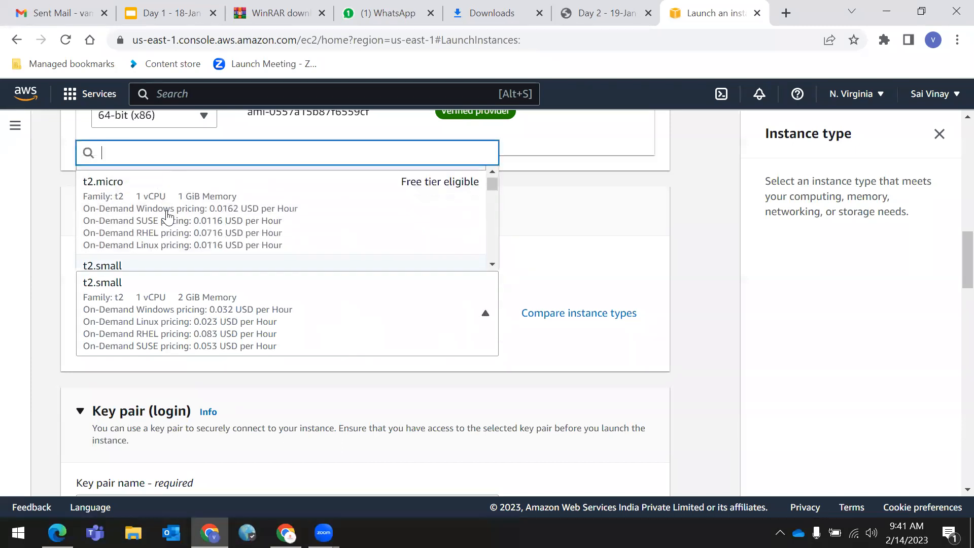
pyautogui.scroll(2, 168, 216)
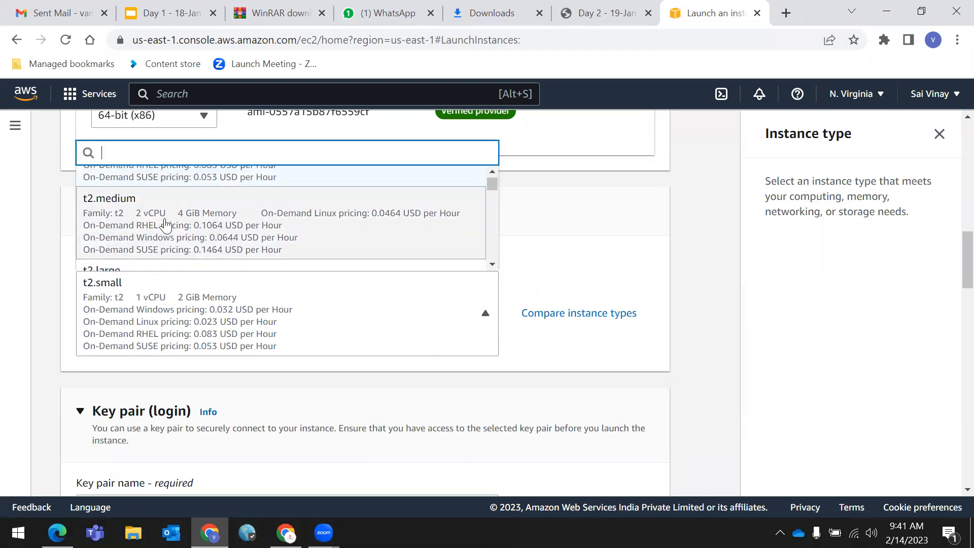
pyautogui.click(163, 219)
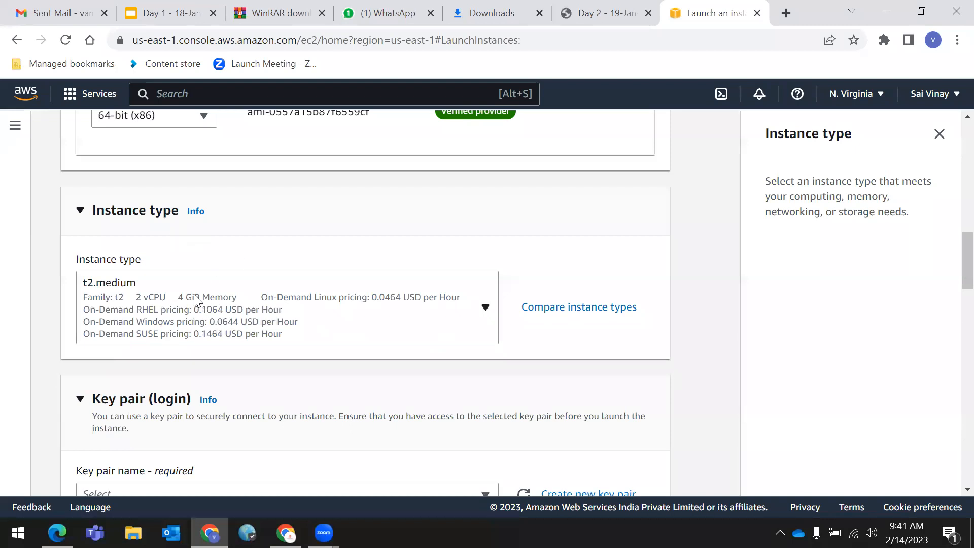
# - Return the instance type from t2.medium to free-tier eligible t2.micro (1 vCPU, 1 GiB)
pyautogui.click(228, 299)
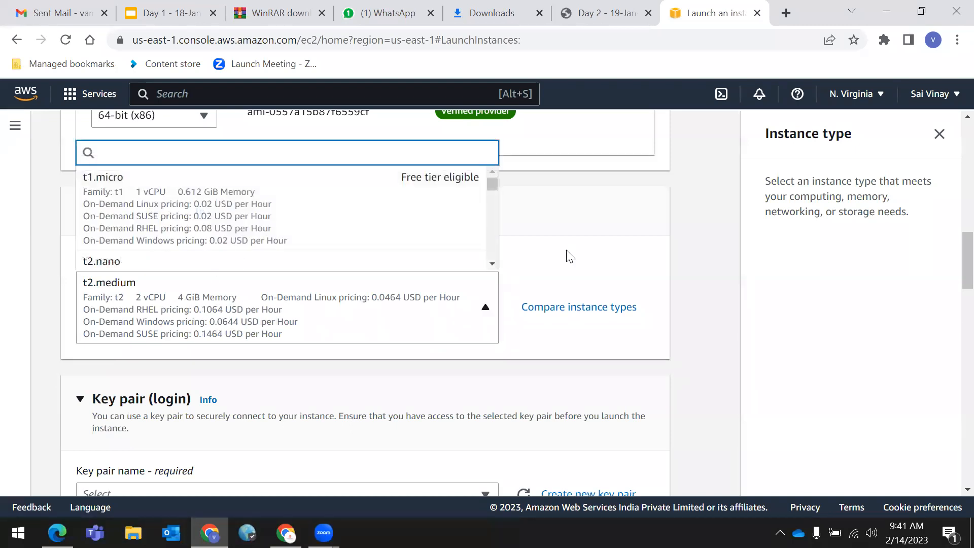
pyautogui.click(475, 301)
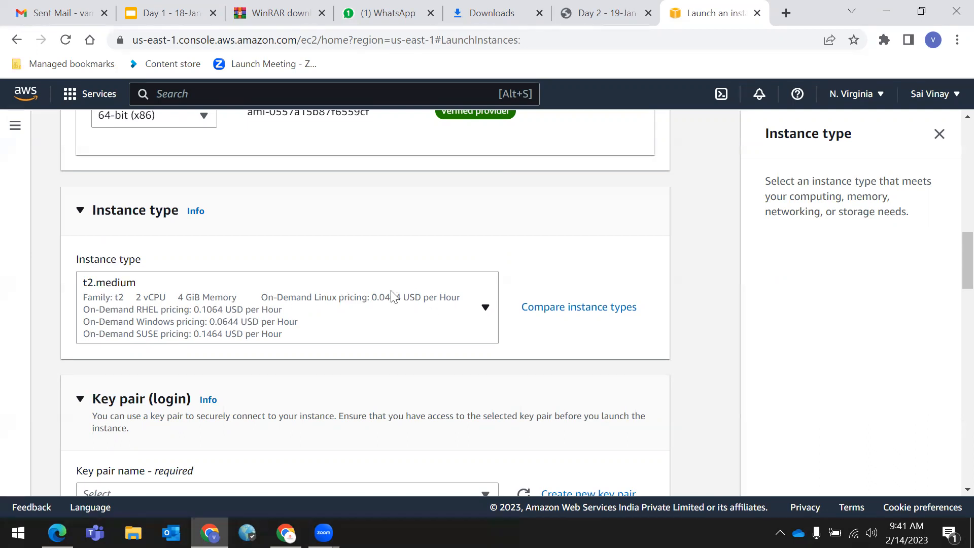
pyautogui.click(409, 296)
pyautogui.scroll(-3, 274, 236)
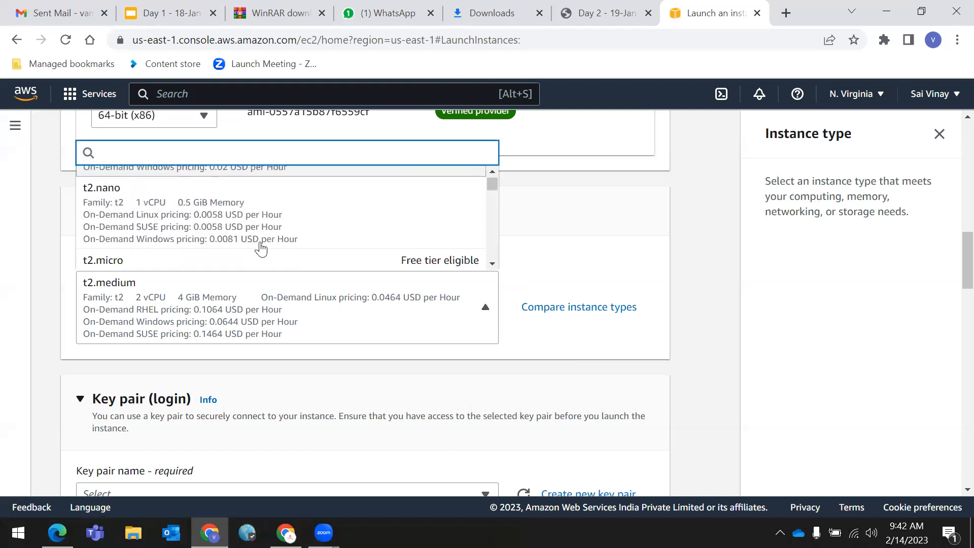
pyautogui.click(257, 231)
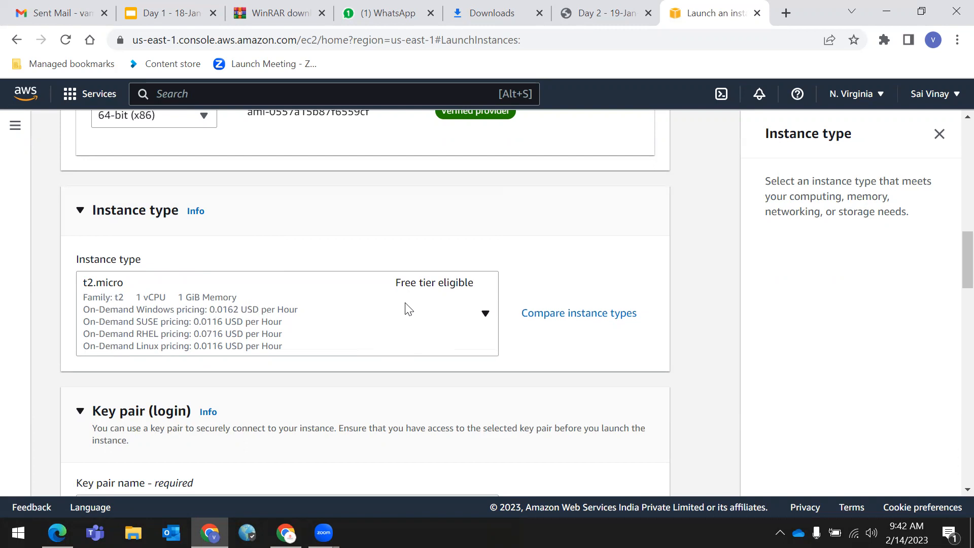
pyautogui.click(374, 315)
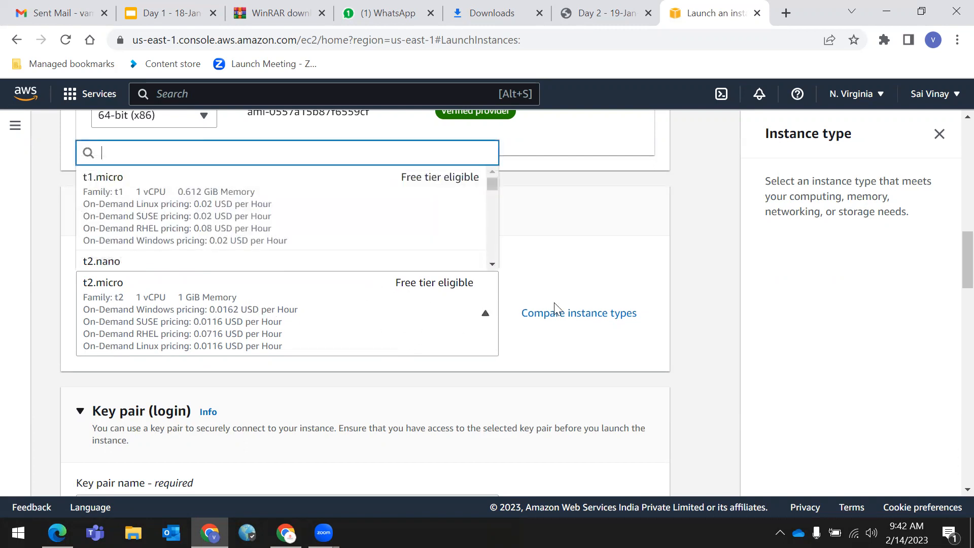
pyautogui.click(715, 312)
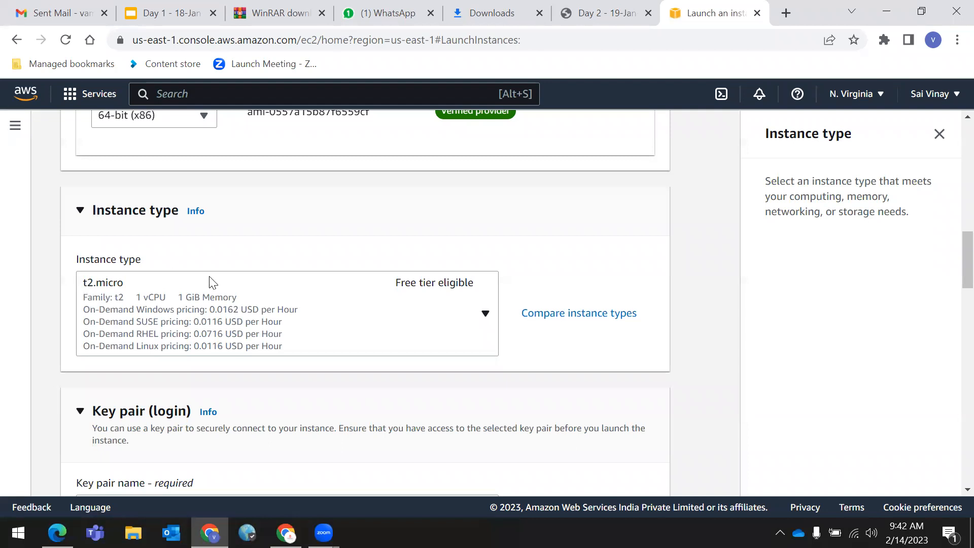
pyautogui.scroll(-1, 208, 280)
pyautogui.scroll(-1, 209, 280)
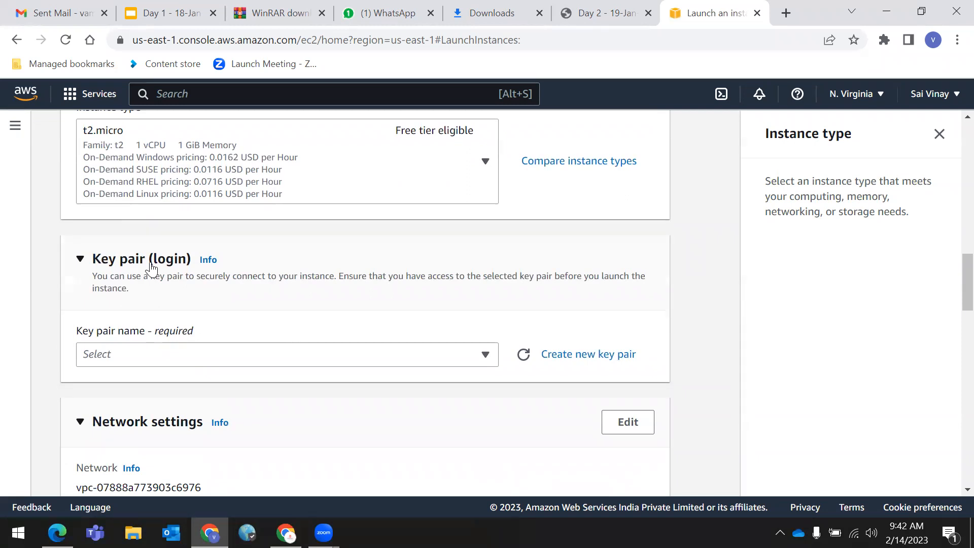
pyautogui.scroll(8, 150, 274)
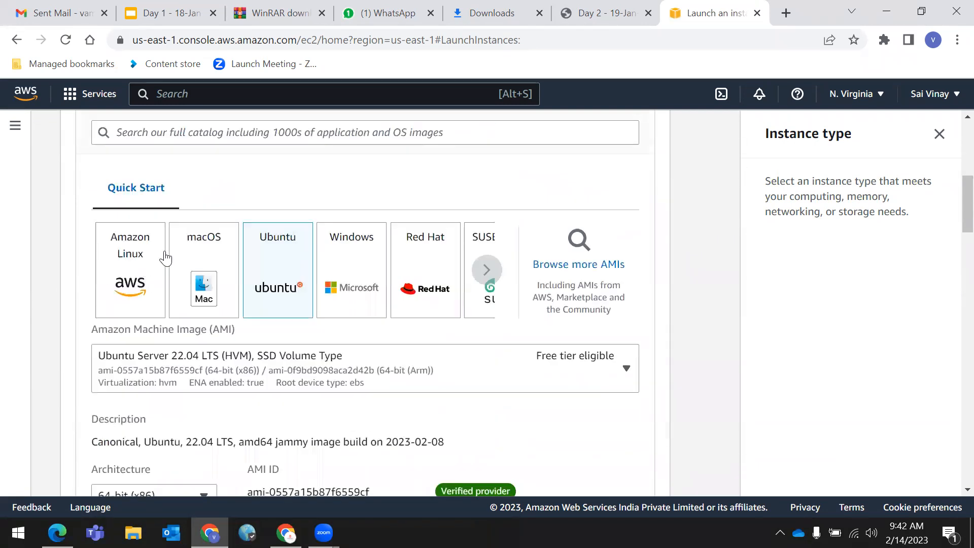
pyautogui.scroll(3, 152, 259)
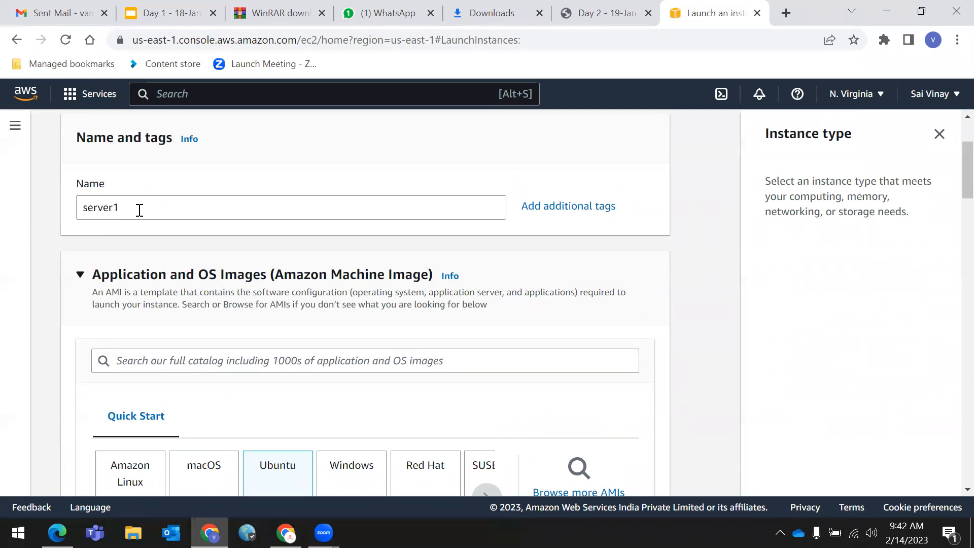
pyautogui.scroll(-3, 158, 218)
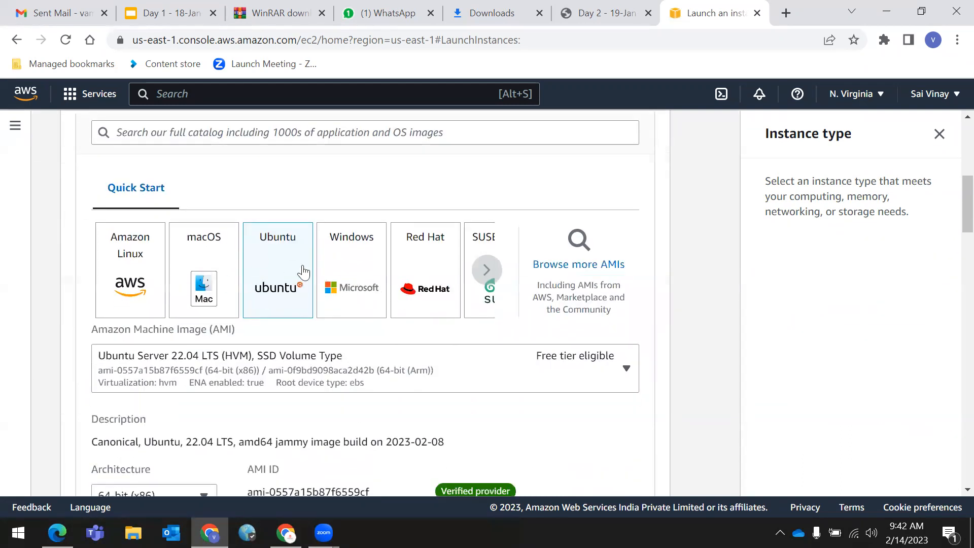
pyautogui.scroll(-5, 257, 282)
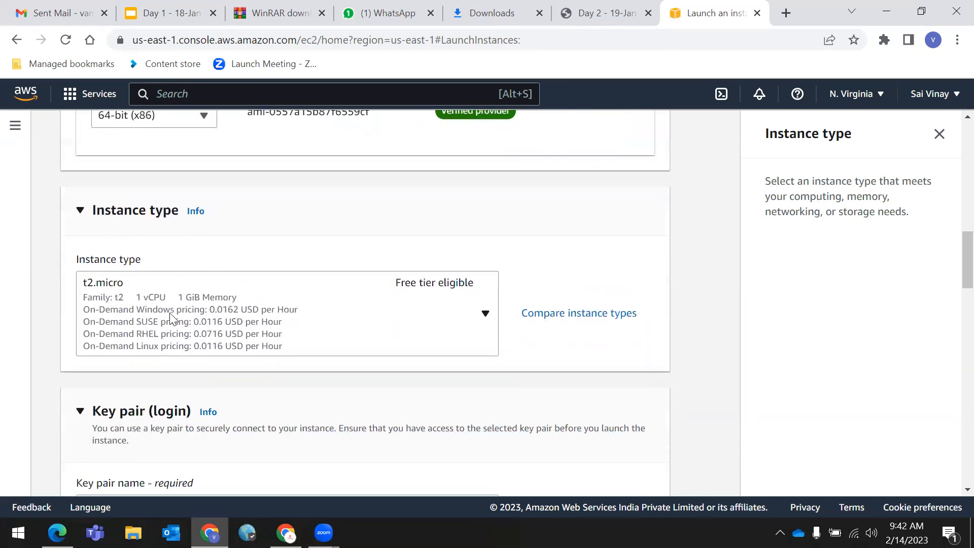
pyautogui.scroll(-2, 117, 280)
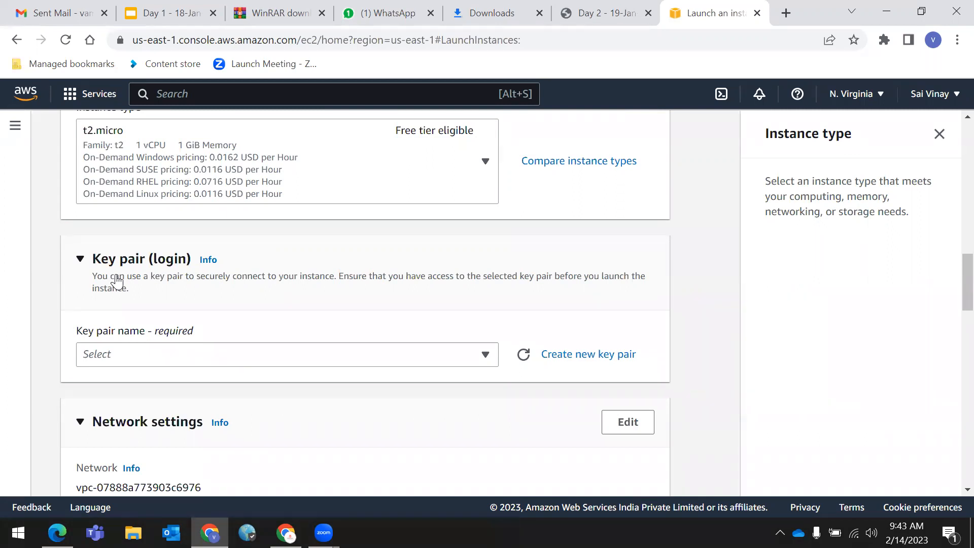
pyautogui.scroll(10, 101, 274)
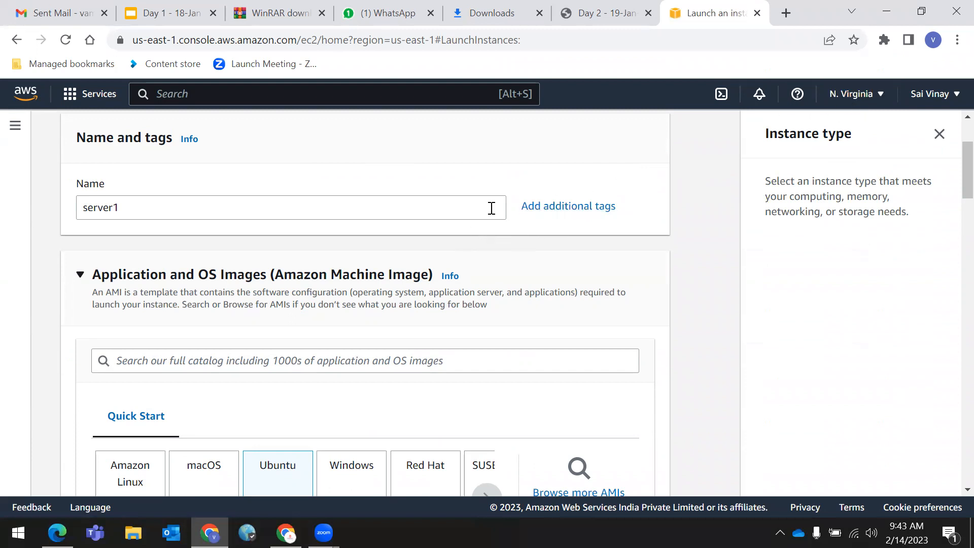
pyautogui.scroll(-10, 455, 324)
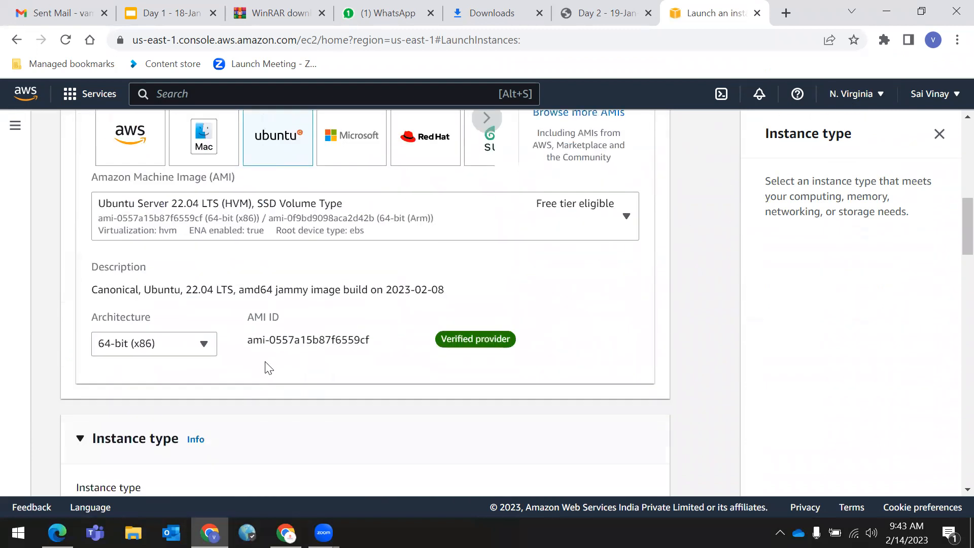
pyautogui.scroll(-2, 235, 360)
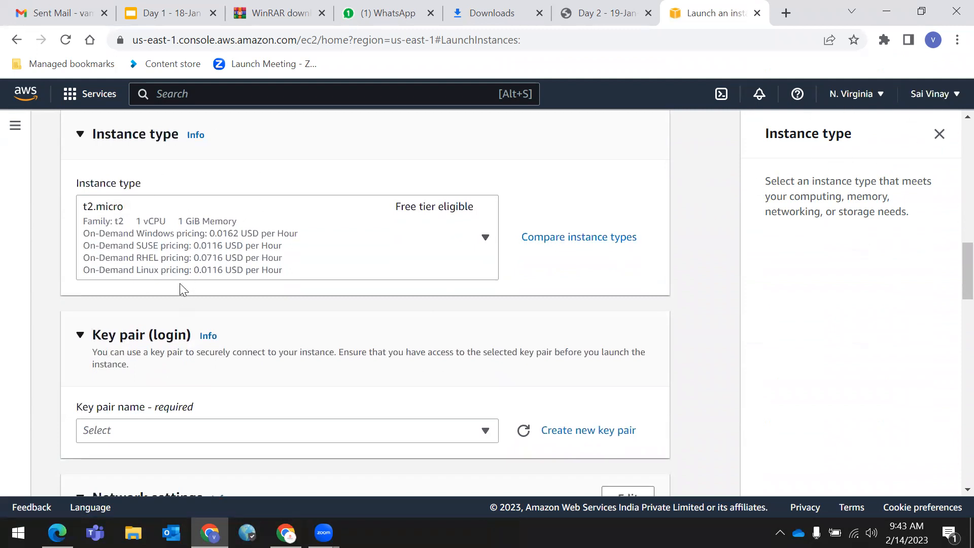
pyautogui.scroll(-1, 181, 286)
pyautogui.moveTo(92, 258); pyautogui.dragTo(145, 259)
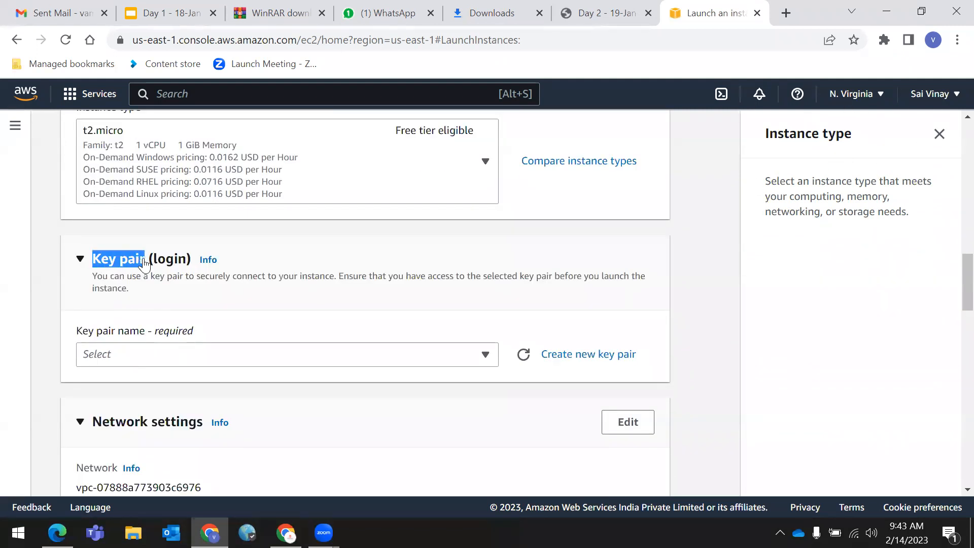
pyautogui.click(81, 260)
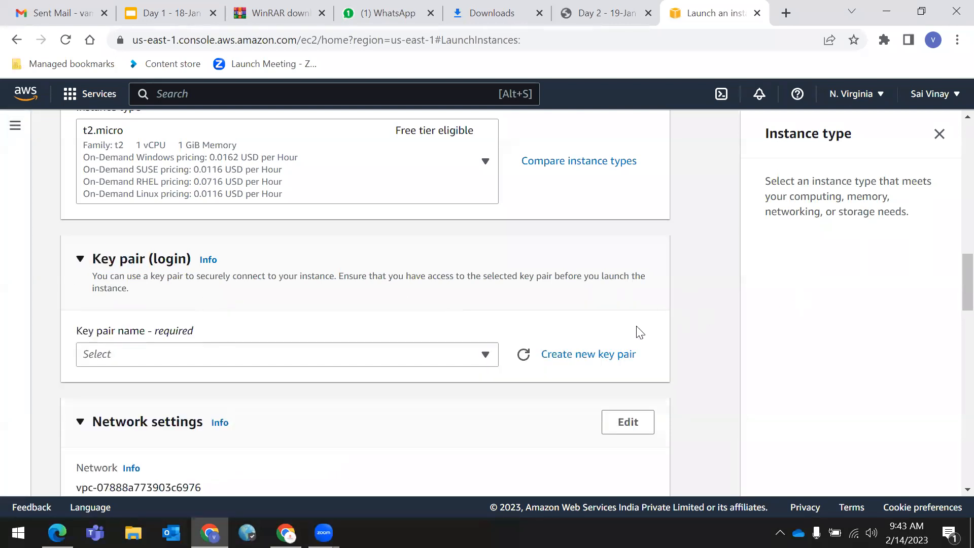
# - Start a new key pair and name it server1kp instead of mykp
pyautogui.click(583, 355)
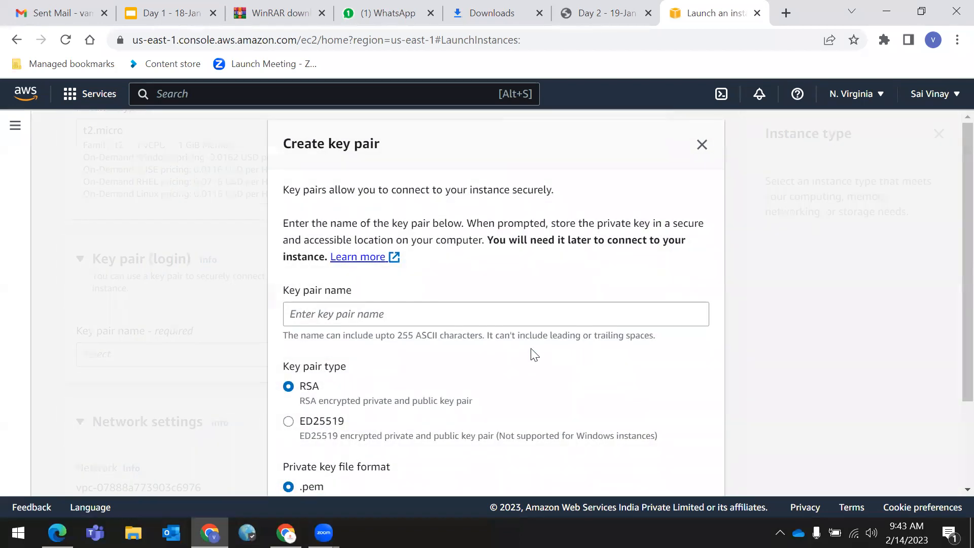
pyautogui.click(374, 315)
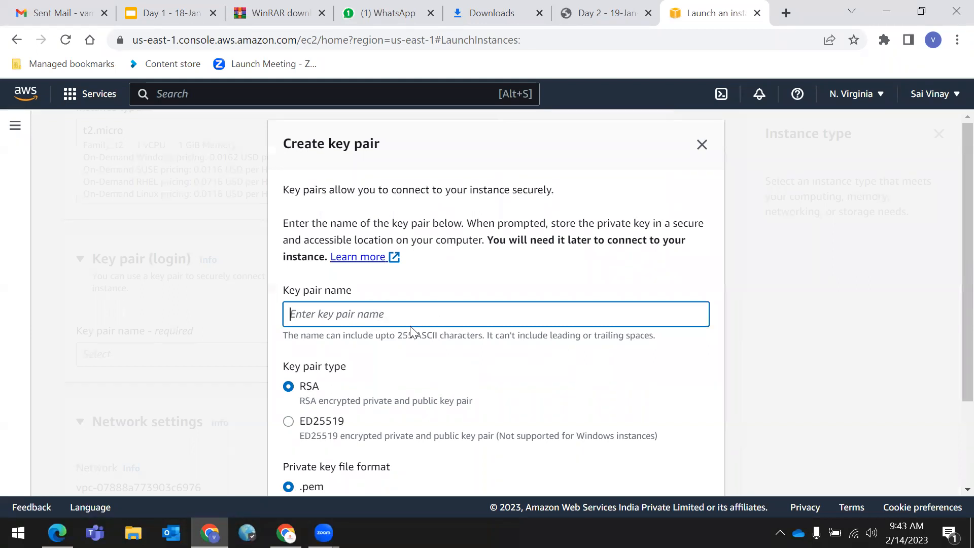
pyautogui.write('mykp')
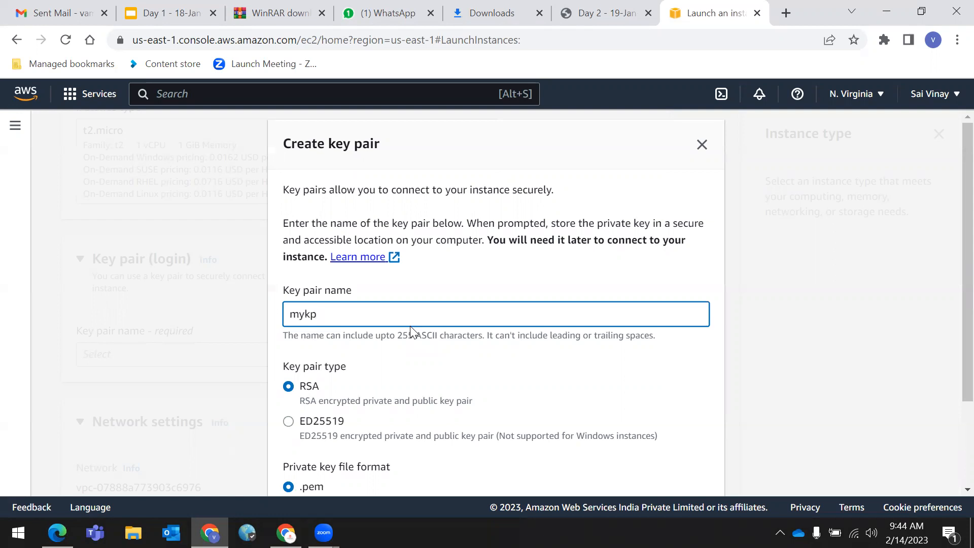
pyautogui.press('BackSpace')
pyautogui.press('BackSpace')
pyautogui.press('BackSpace')
pyautogui.press('BackSpace')
pyautogui.write('server1kp')
# - Point out the Key pair type and Private key file format options in the dialog
pyautogui.scroll(-2, 411, 330)
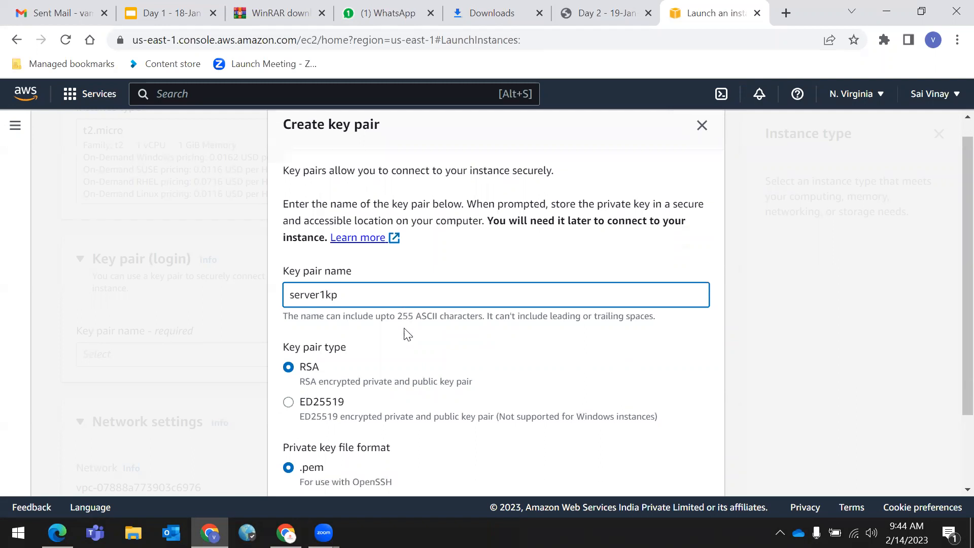
pyautogui.scroll(1, 392, 276)
pyautogui.scroll(-1, 390, 269)
pyautogui.moveTo(280, 252); pyautogui.dragTo(381, 251)
pyautogui.click(467, 261)
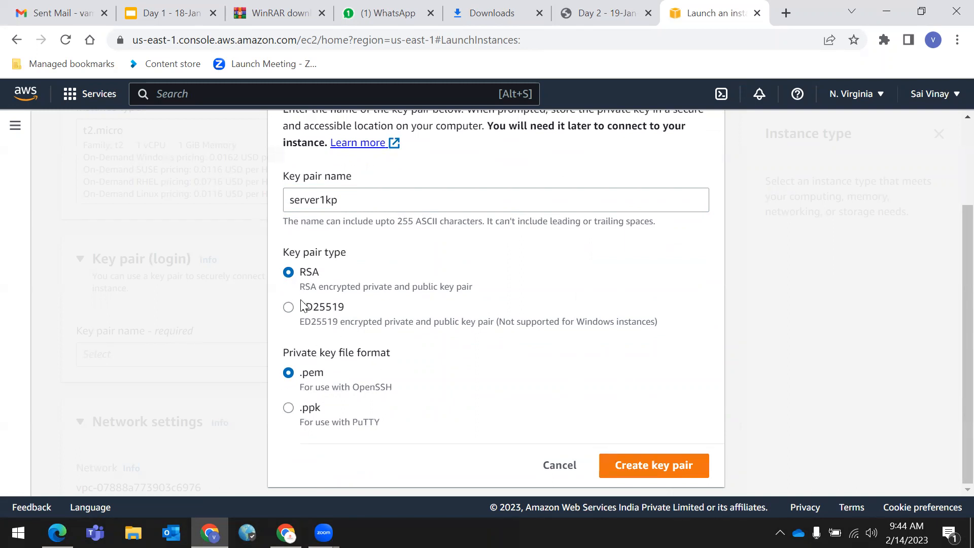
pyautogui.scroll(3, 399, 439)
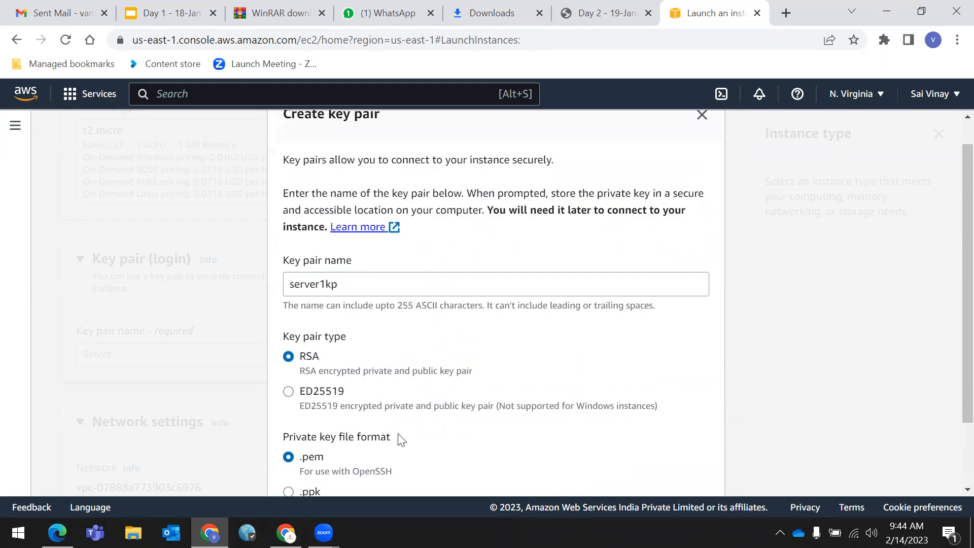
pyautogui.scroll(-2, 390, 437)
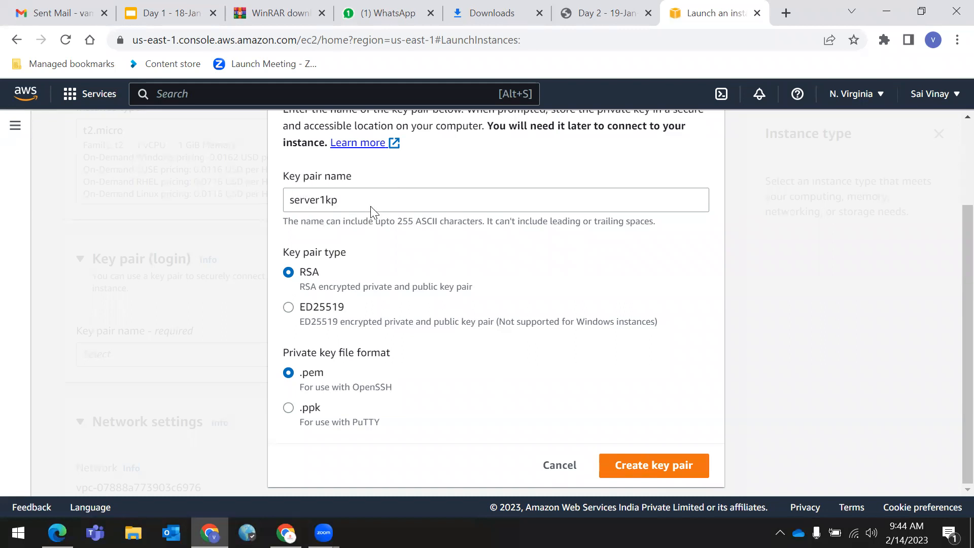
pyautogui.moveTo(282, 252); pyautogui.dragTo(374, 253)
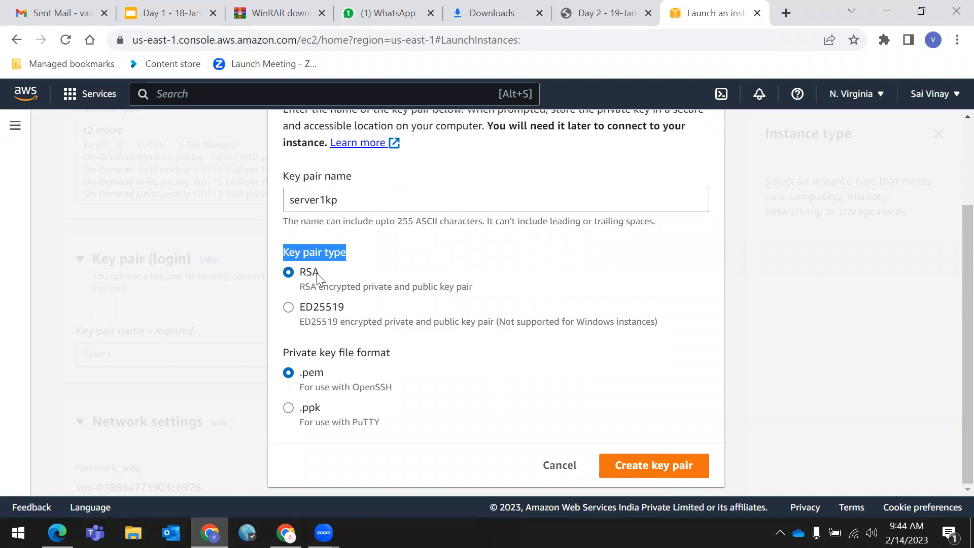
pyautogui.moveTo(280, 352); pyautogui.dragTo(409, 348)
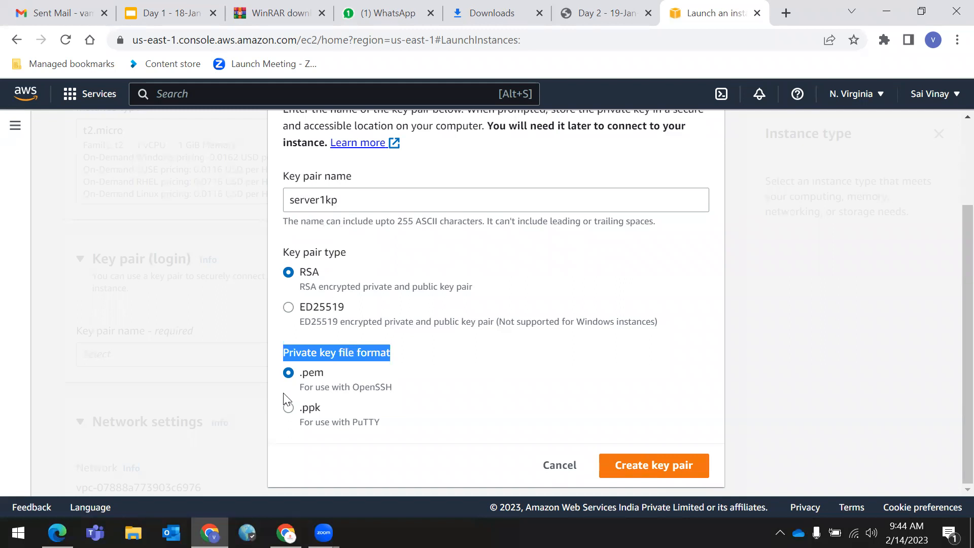
pyautogui.click(425, 352)
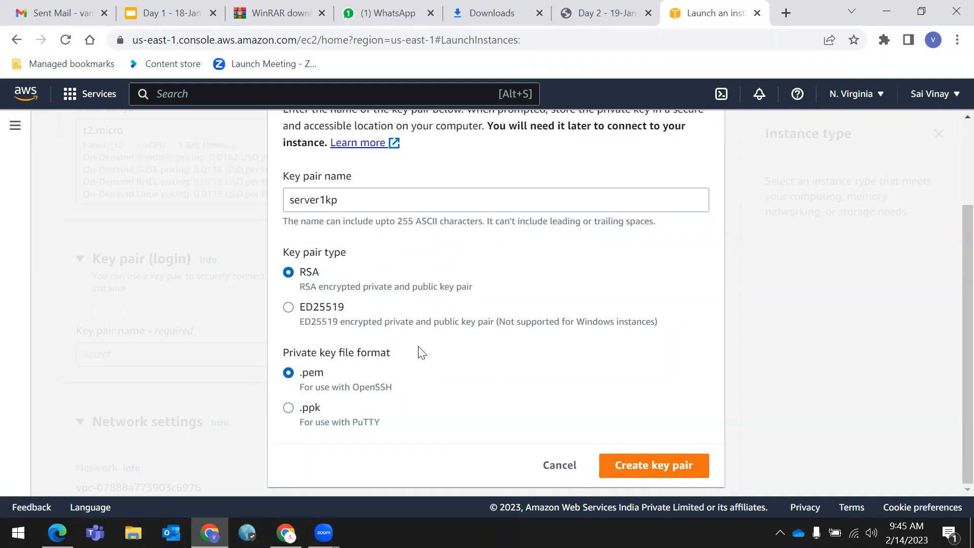
pyautogui.scroll(1, 421, 352)
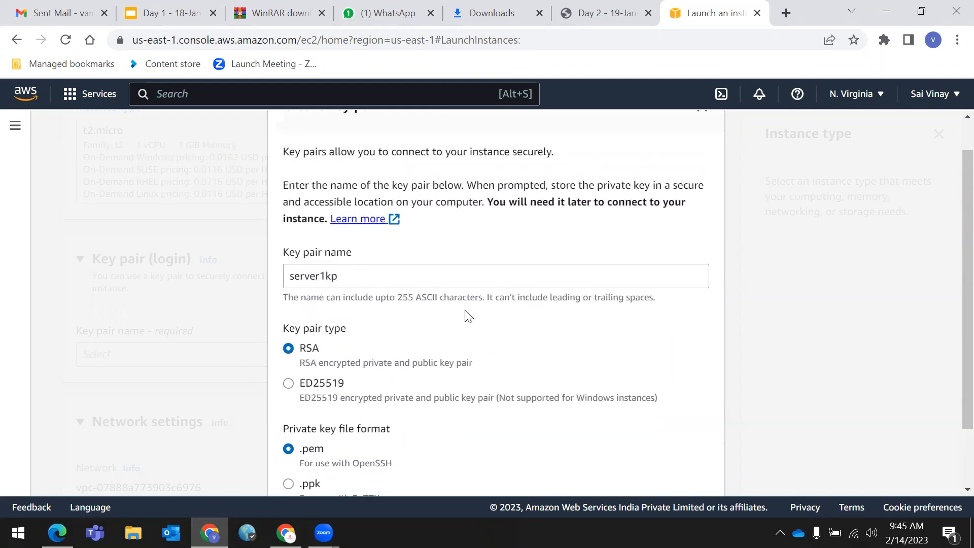
# - Keep RSA as the key pair type and .pem as the private key file format
pyautogui.click(343, 276)
pyautogui.click(564, 323)
pyautogui.scroll(-1, 497, 332)
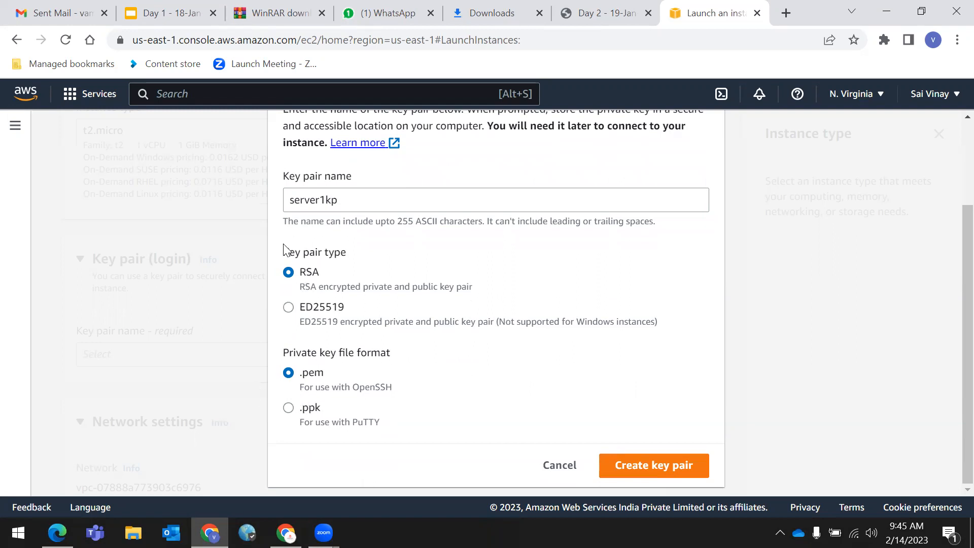
pyautogui.moveTo(283, 243); pyautogui.dragTo(421, 266)
pyautogui.moveTo(282, 351); pyautogui.dragTo(431, 355)
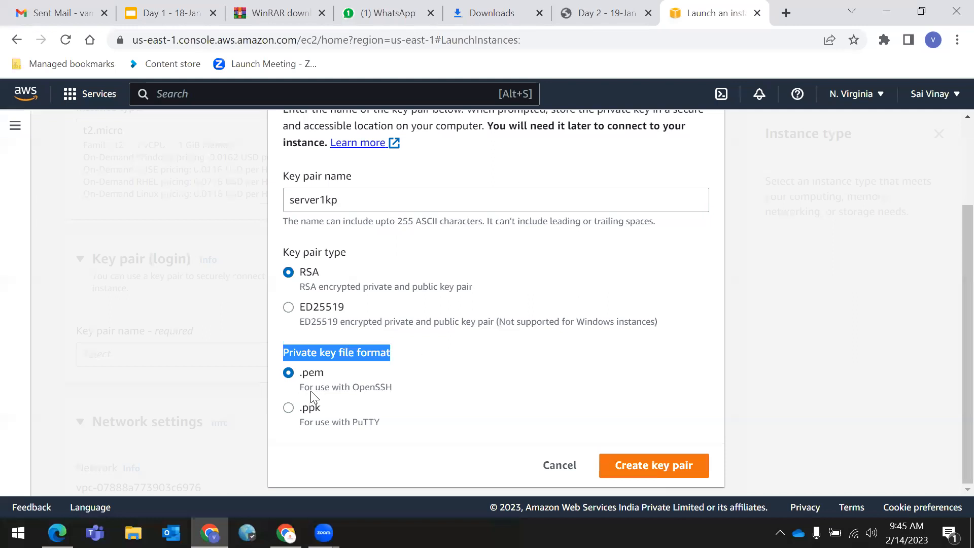
pyautogui.click(482, 381)
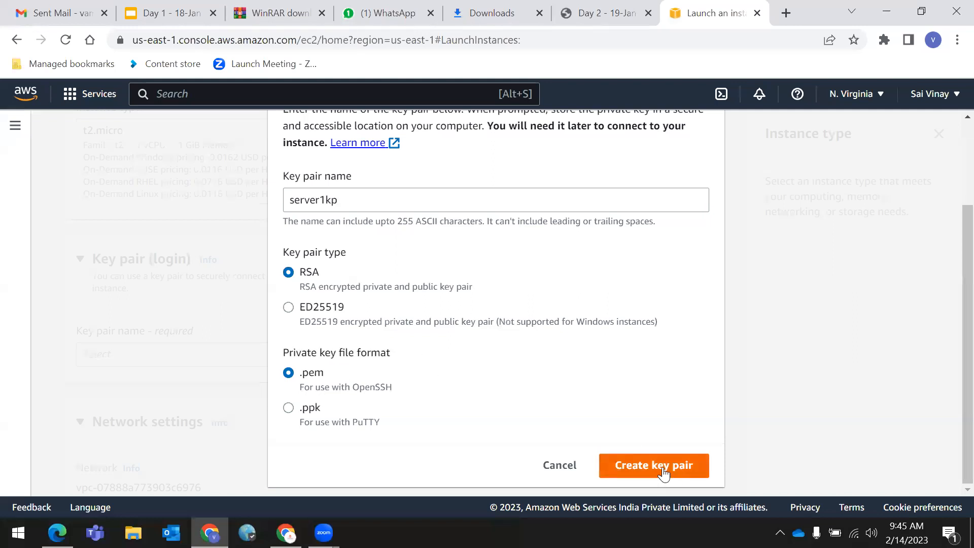
pyautogui.doubleClick(312, 372)
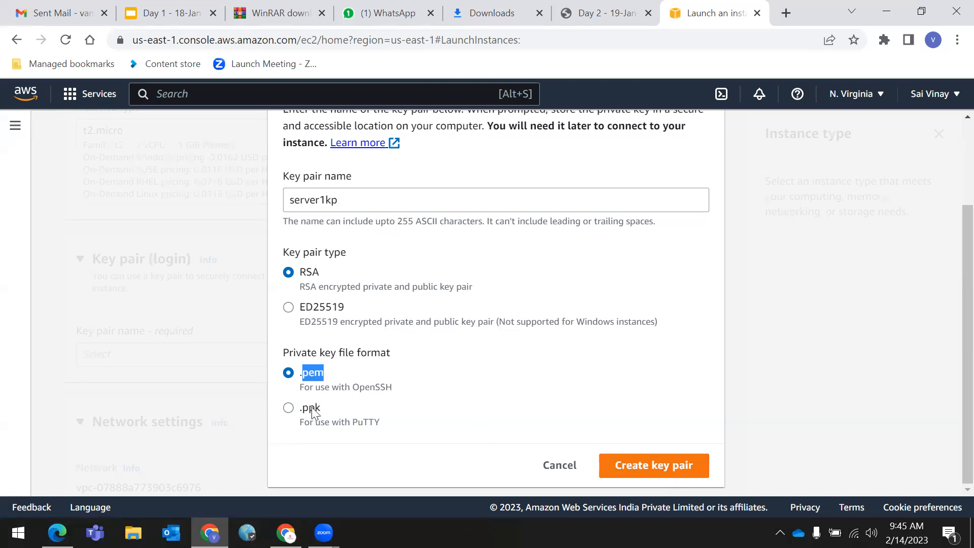
pyautogui.click(297, 445)
pyautogui.moveTo(299, 372); pyautogui.dragTo(349, 373)
pyautogui.click(491, 369)
pyautogui.moveTo(281, 250); pyautogui.dragTo(429, 254)
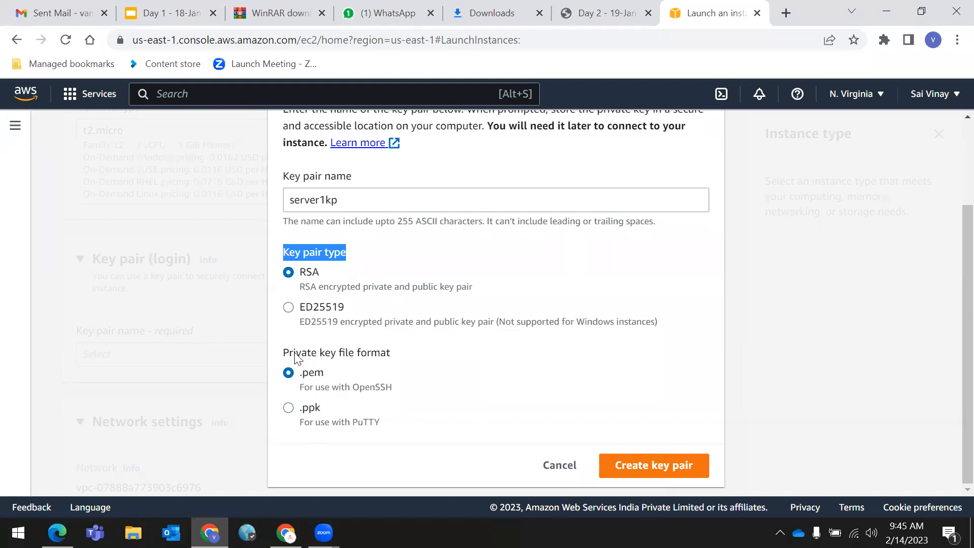
pyautogui.click(310, 352)
pyautogui.moveTo(311, 352); pyautogui.dragTo(413, 350)
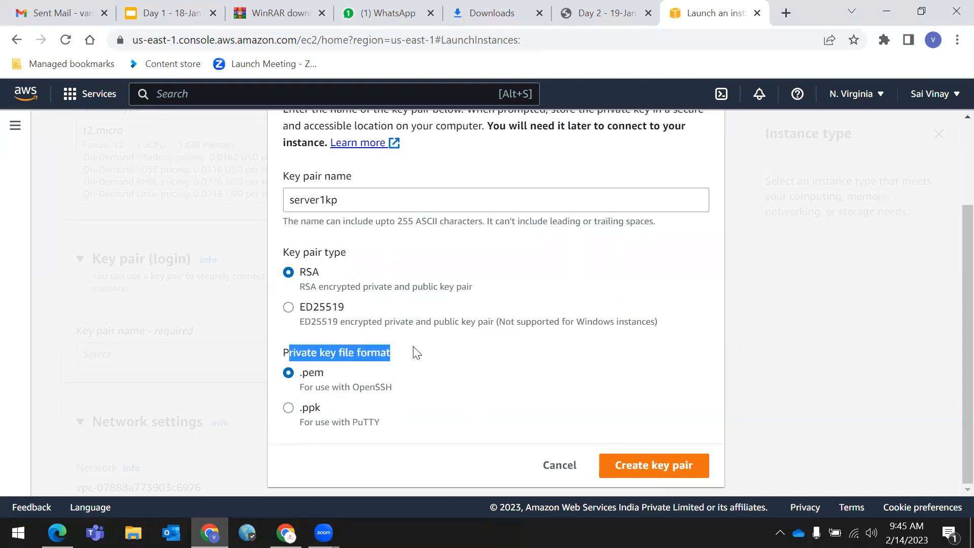
# - Create the server1kp key pair, download server1kp.pem, and scroll to Network settings
pyautogui.click(648, 465)
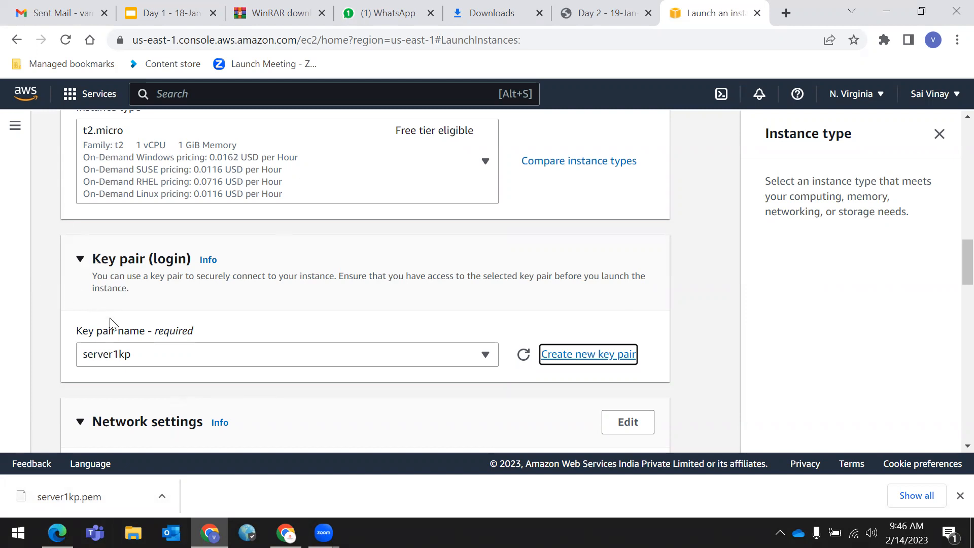
pyautogui.scroll(-3, 110, 318)
pyautogui.click(706, 326)
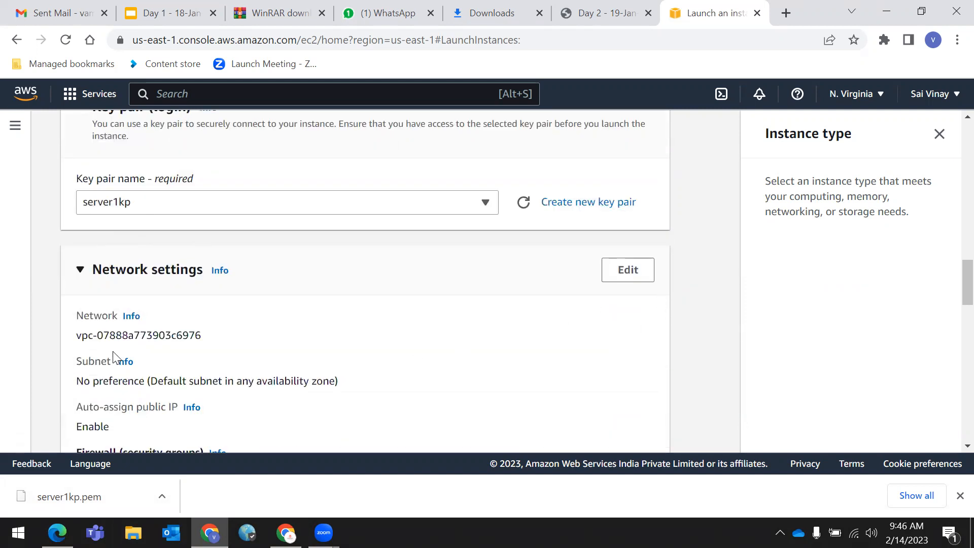
pyautogui.scroll(-2, 101, 284)
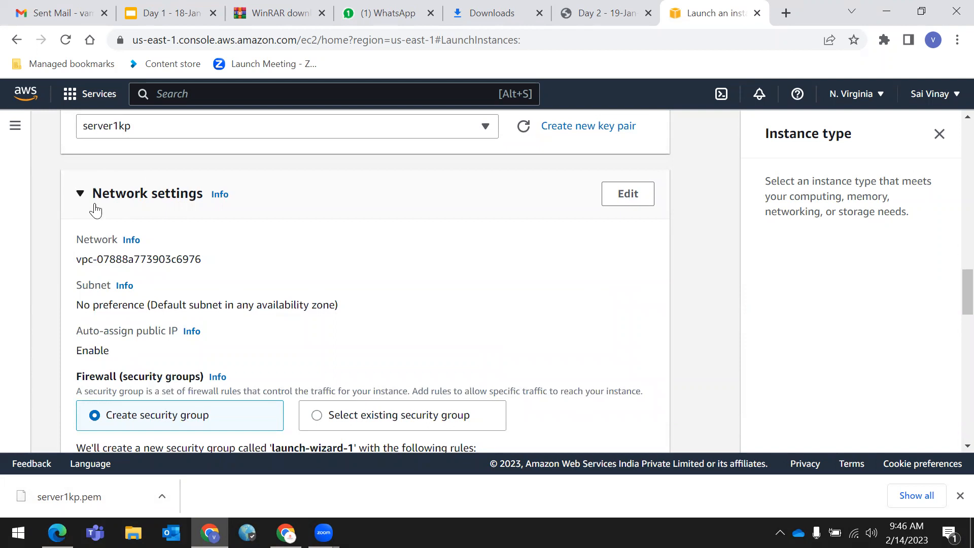
# - Expand Network settings and review the VPC, subnet and public IP defaults
pyautogui.moveTo(87, 203); pyautogui.dragTo(352, 214)
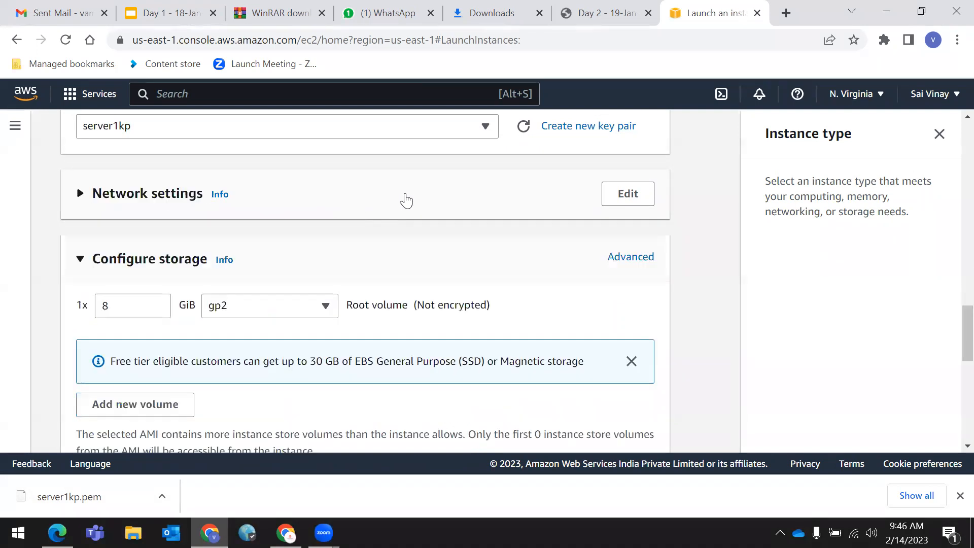
pyautogui.click(222, 209)
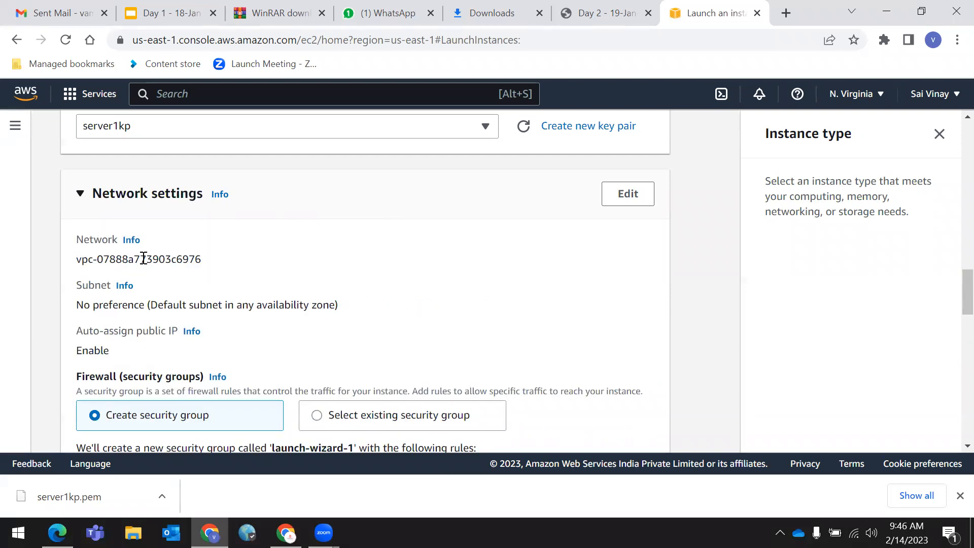
pyautogui.scroll(-1, 157, 260)
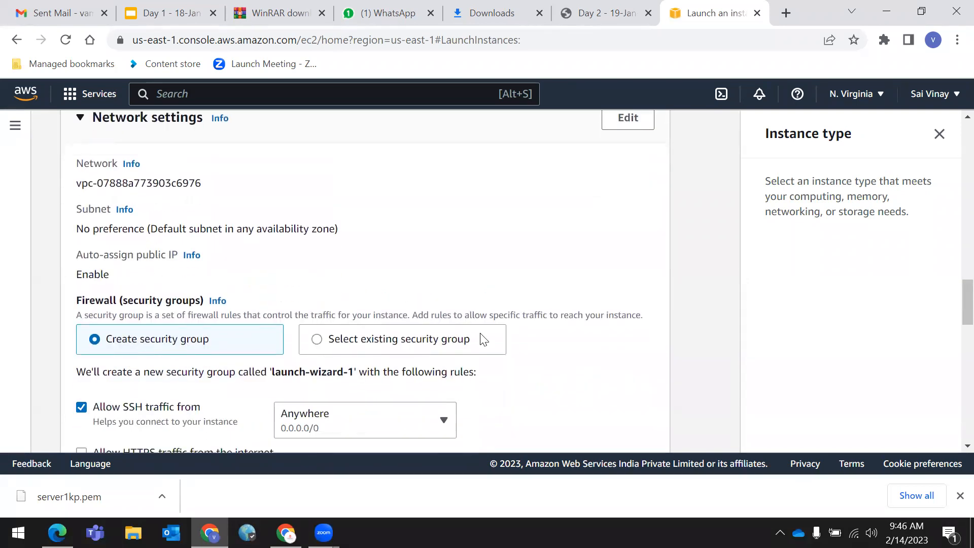
pyautogui.scroll(-3, 446, 359)
pyautogui.scroll(3, 431, 359)
pyautogui.scroll(3, 310, 366)
pyautogui.scroll(-4, 234, 326)
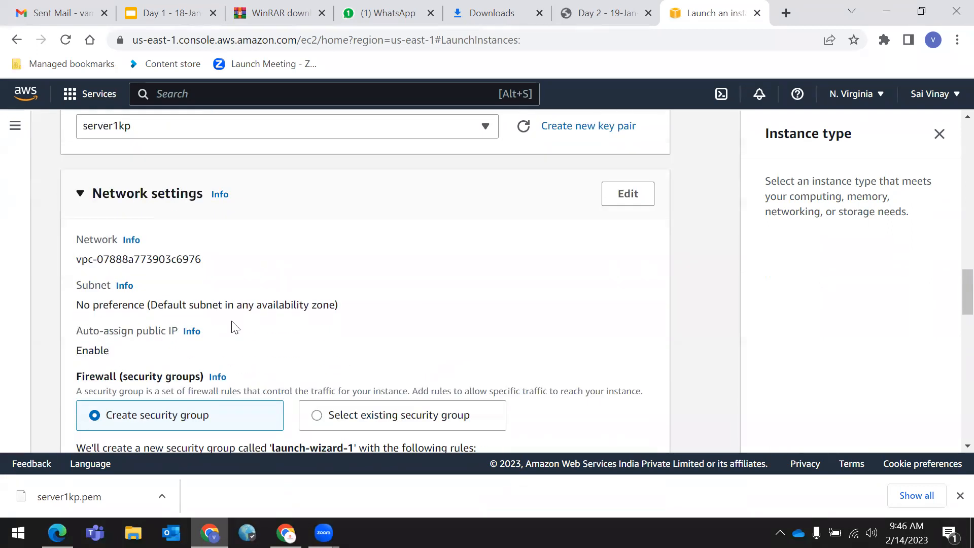
pyautogui.scroll(2, 188, 294)
pyautogui.scroll(-1, 200, 229)
pyautogui.scroll(-3, 204, 234)
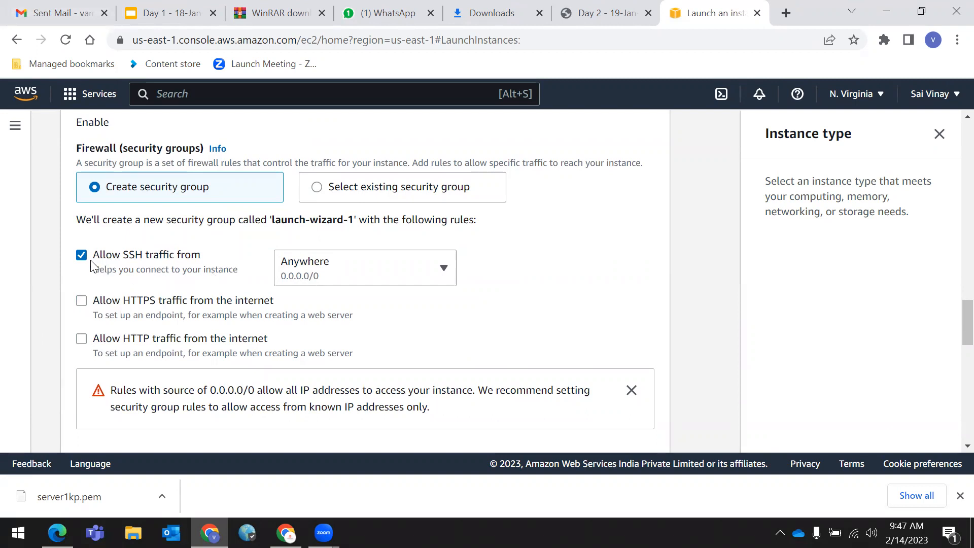
# - Keep the rule allowing SSH traffic from Anywhere (0.0.0.0/0) ticked
pyautogui.moveTo(122, 256); pyautogui.dragTo(145, 257)
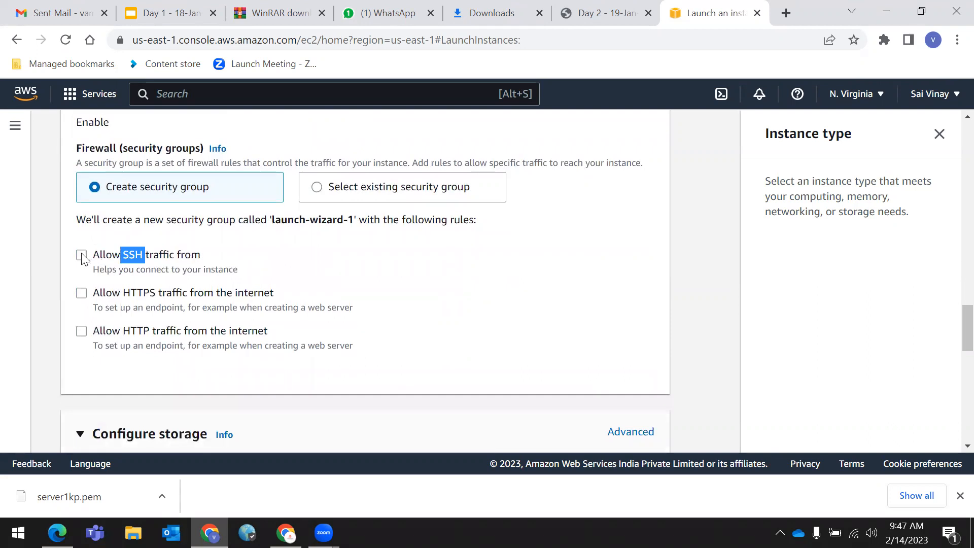
pyautogui.click(81, 256)
pyautogui.click(709, 274)
pyautogui.moveTo(121, 256); pyautogui.dragTo(239, 256)
pyautogui.click(152, 311)
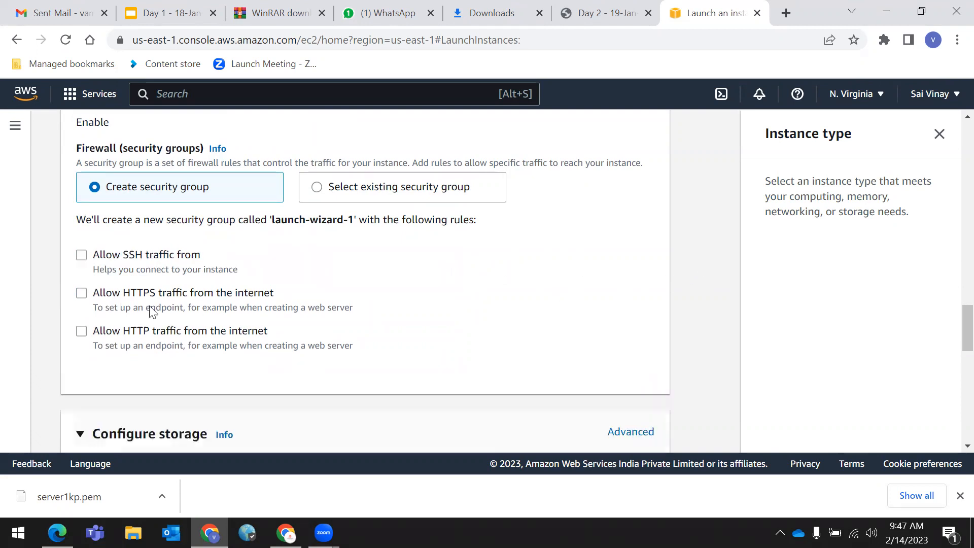
pyautogui.click(82, 255)
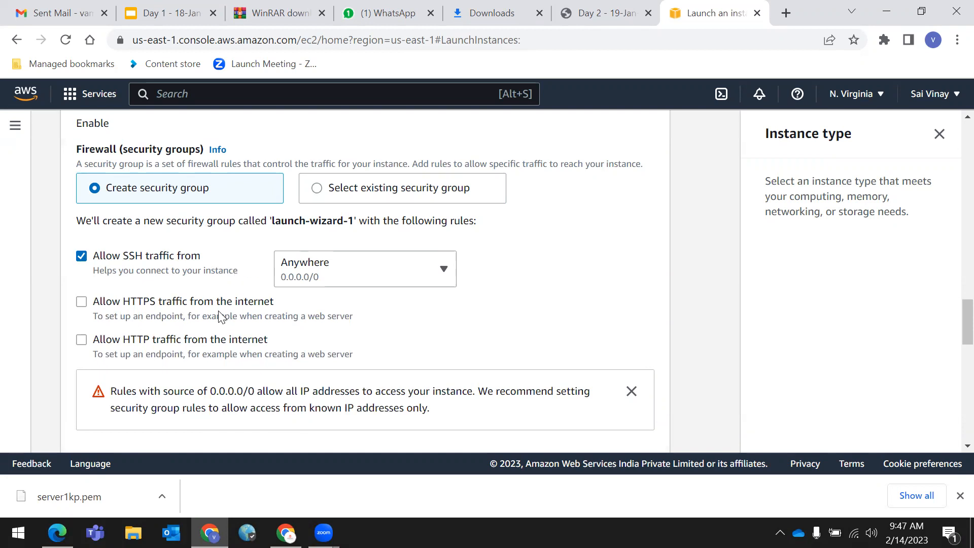
# - Collapse the Network settings section to bring the storage settings into view
pyautogui.scroll(4, 218, 318)
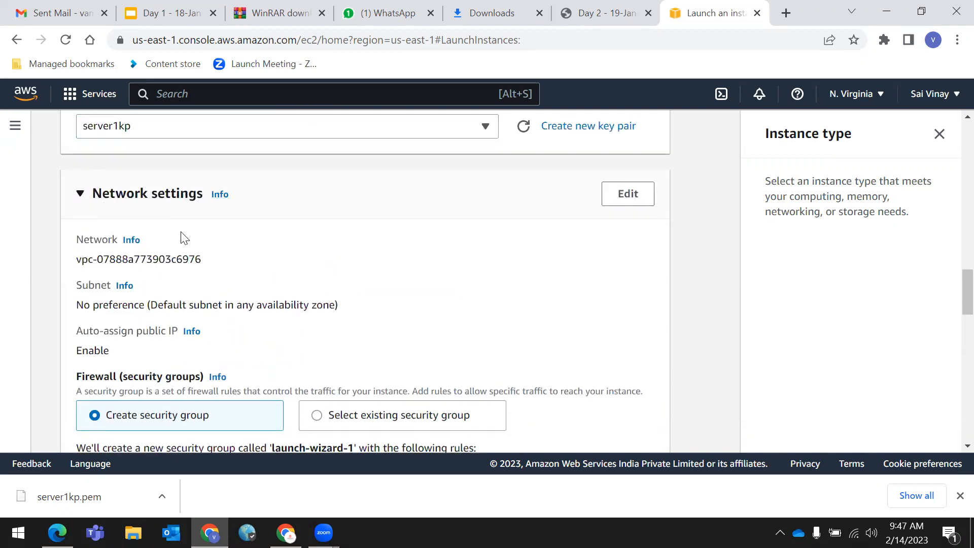
pyautogui.click(82, 194)
pyautogui.click(81, 193)
pyautogui.scroll(-3, 156, 329)
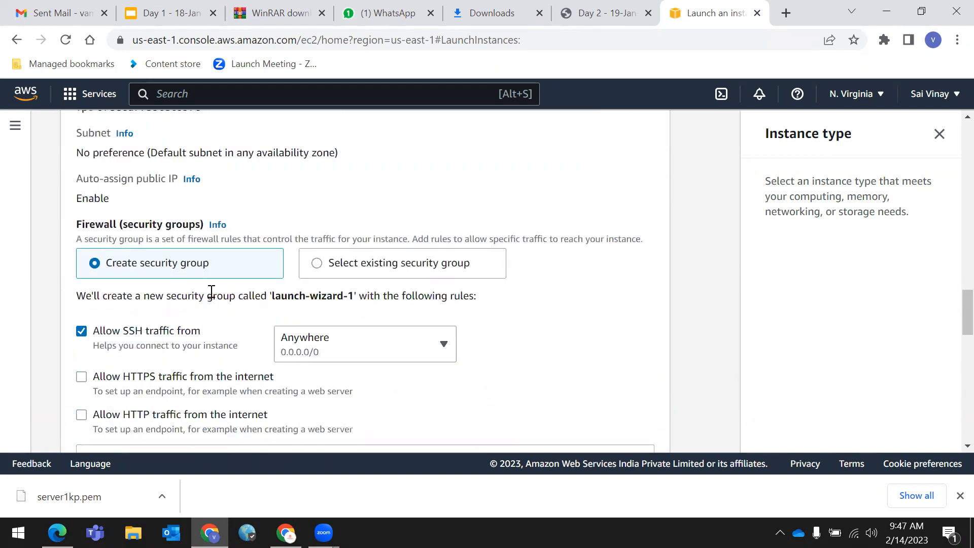
pyautogui.scroll(1, 212, 291)
pyautogui.scroll(2, 213, 289)
pyautogui.click(82, 193)
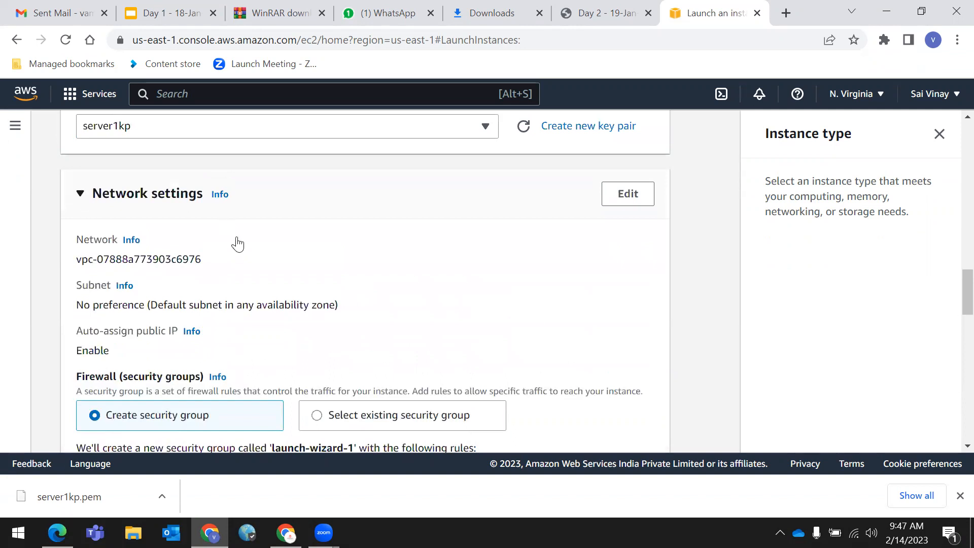
pyautogui.scroll(-1, 259, 274)
pyautogui.scroll(-3, 279, 299)
pyautogui.scroll(3, 228, 302)
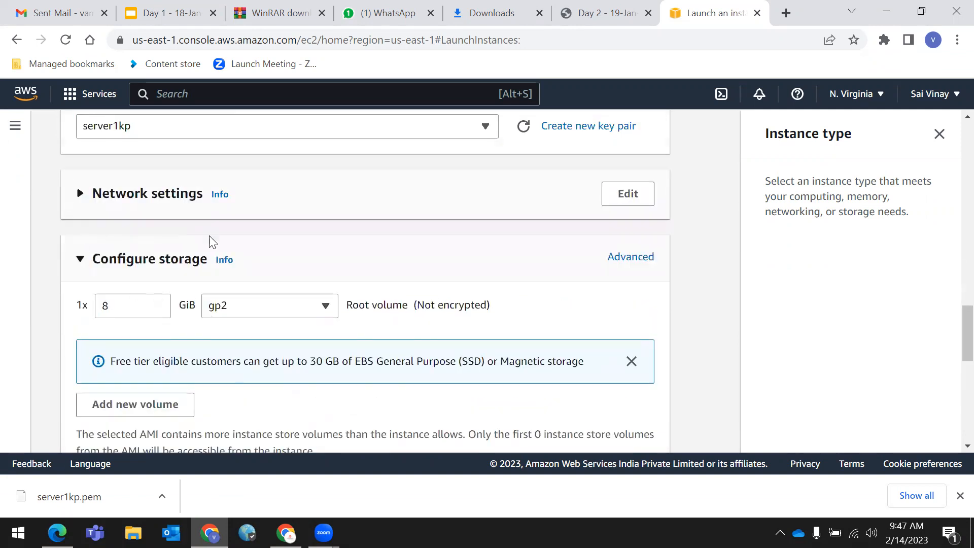
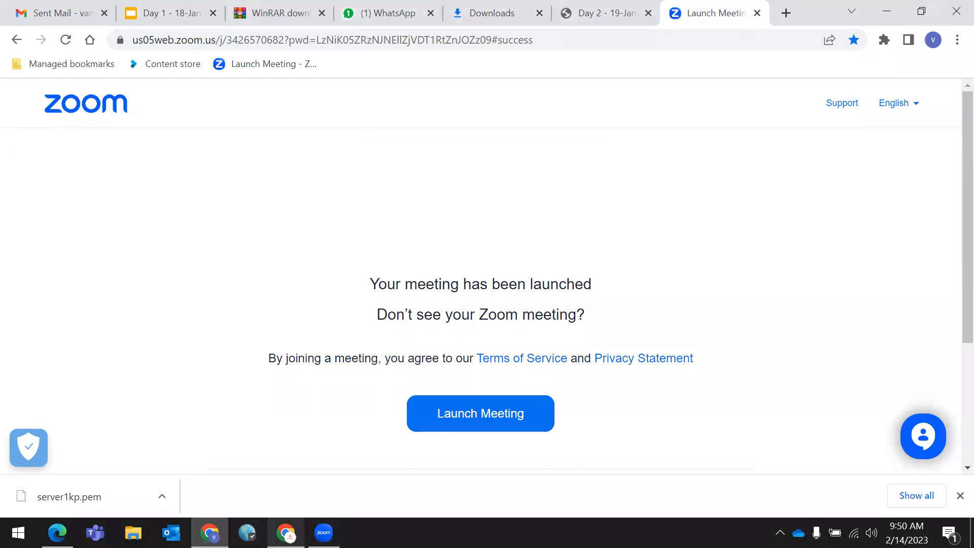
# - Check the other Chrome window and its Google tab, then return to the meeting window
pyautogui.click(286, 533)
pyautogui.click(102, 6)
pyautogui.click(278, 7)
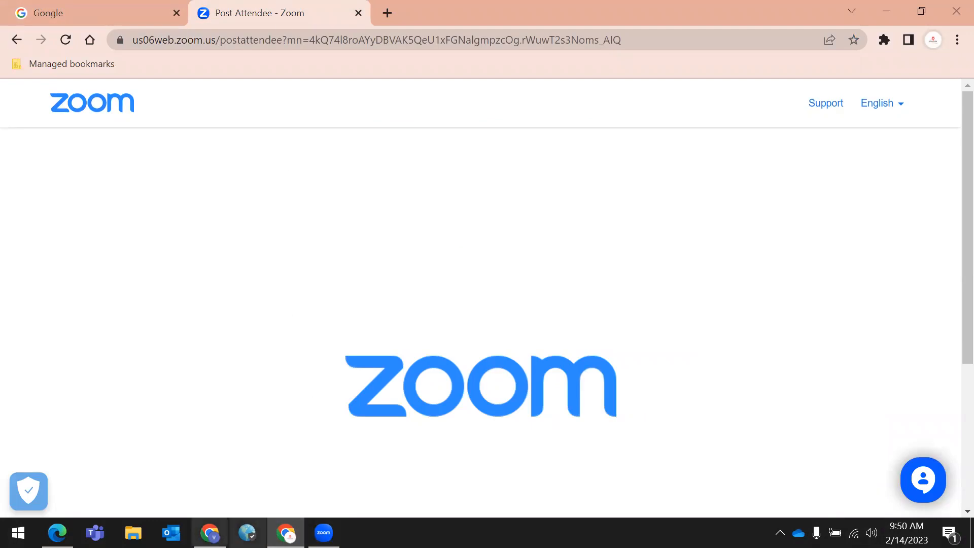
pyautogui.click(209, 533)
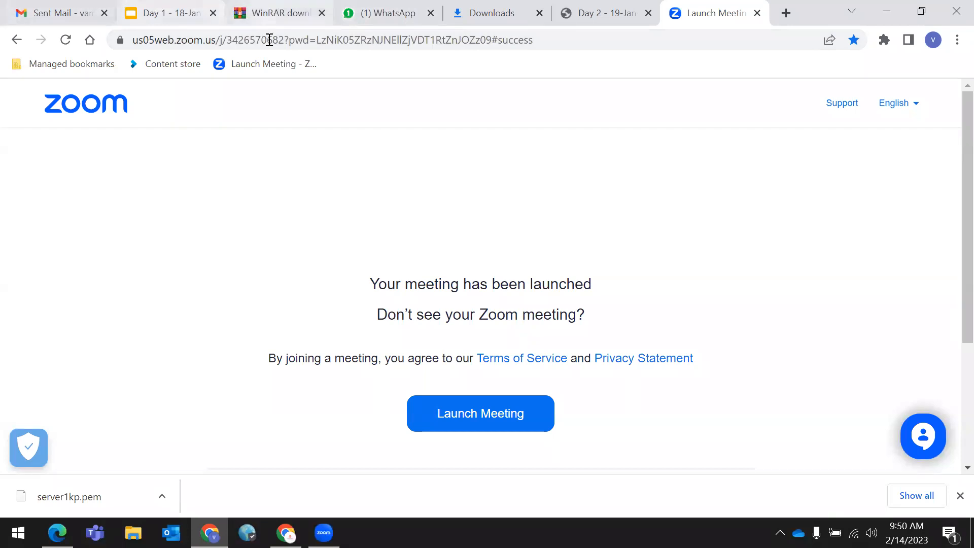
# - Look through the WinRAR, downloads and Day 2 PDF tabs, then open a new blank tab
pyautogui.click(282, 10)
pyautogui.click(484, 11)
pyautogui.click(596, 10)
pyautogui.hotkey('ctrl', 'Tab')
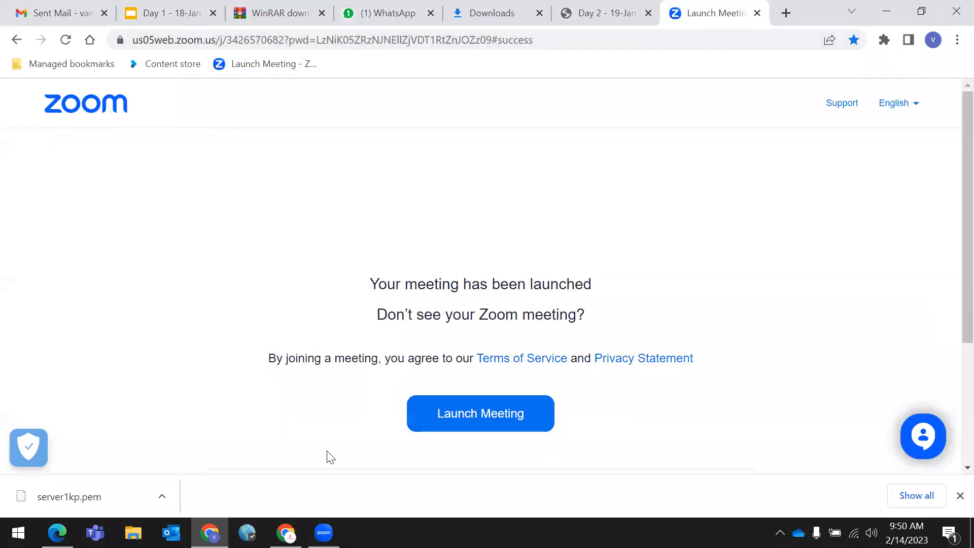
pyautogui.moveTo(324, 533)
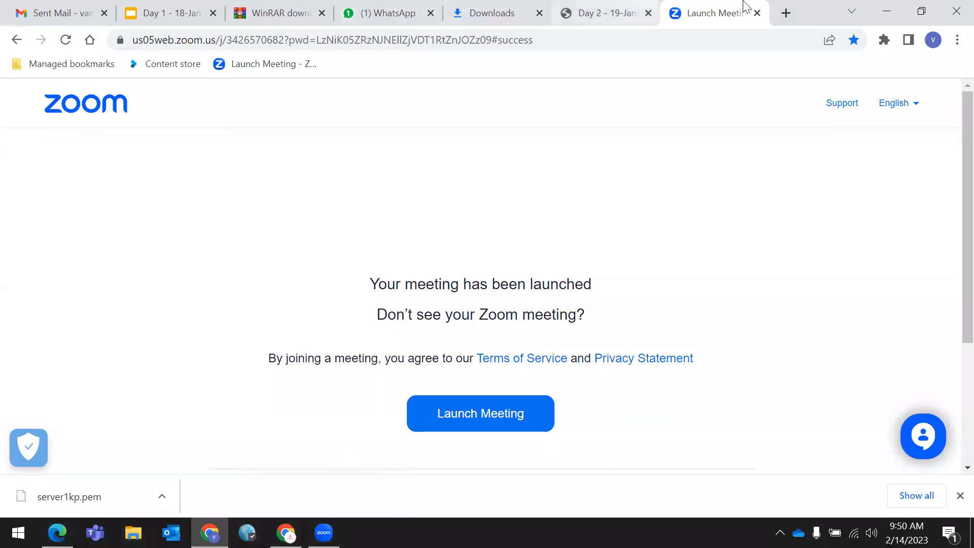
pyautogui.click(283, 7)
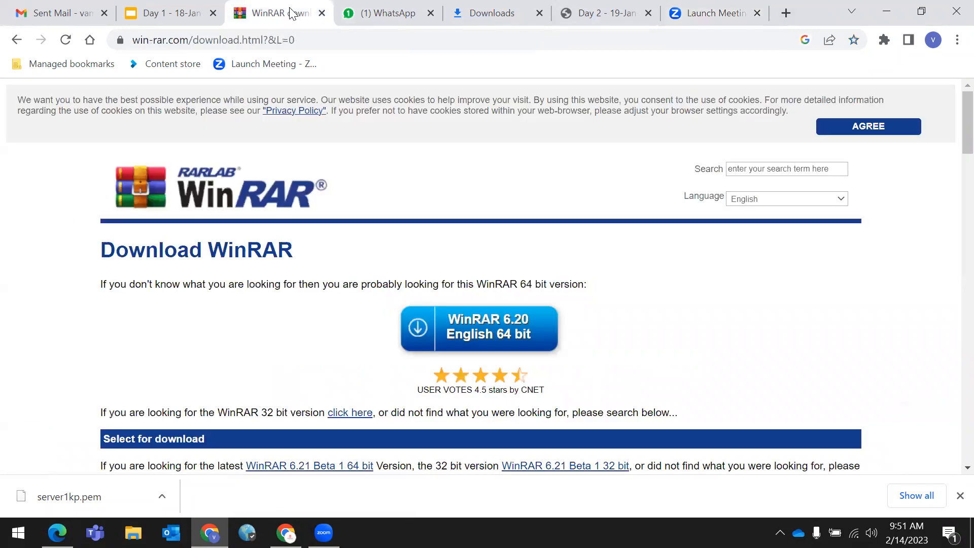
pyautogui.click(786, 12)
# - Load aws.amazon.com and minimize the Zoom login window to reveal the AWS console
pyautogui.write('a')
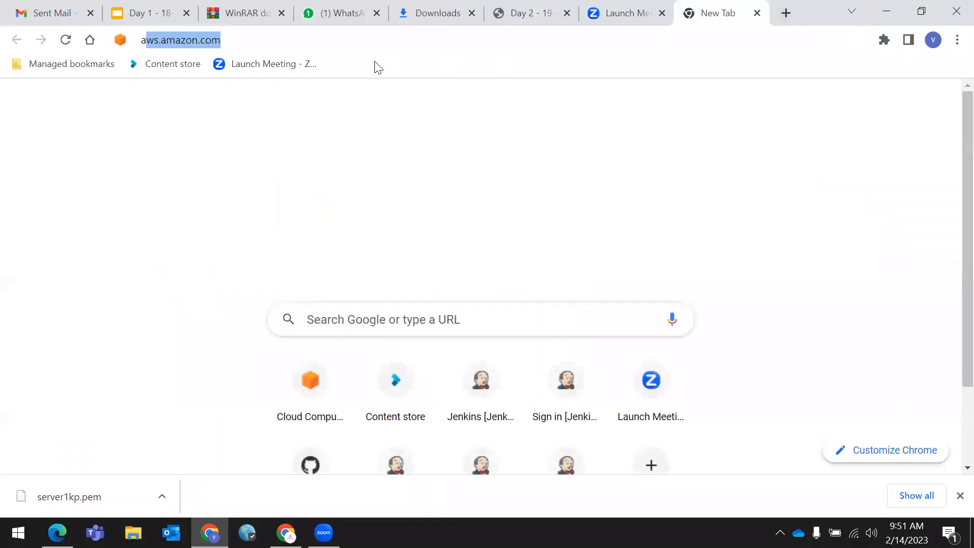
pyautogui.write('ws')
pyautogui.press('Return')
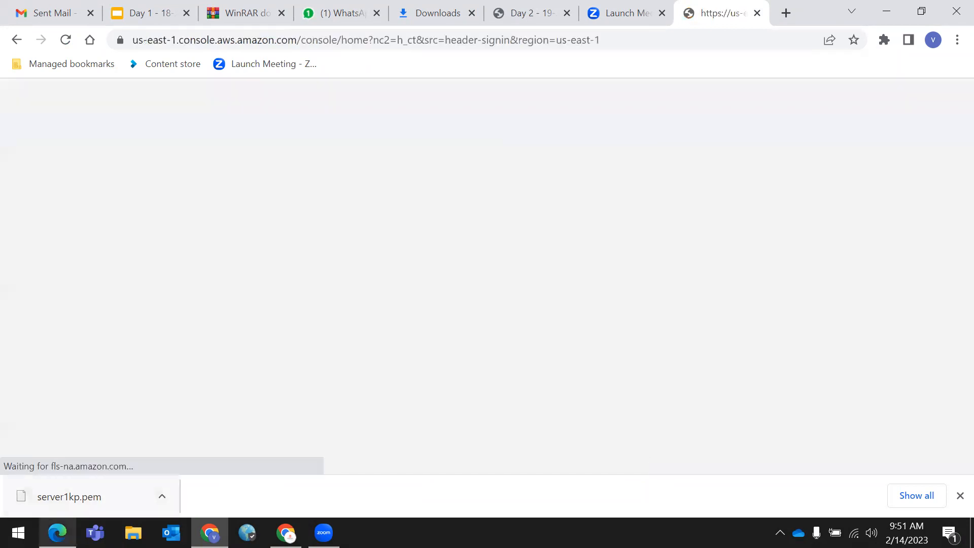
pyautogui.moveTo(57, 533)
pyautogui.click(56, 493)
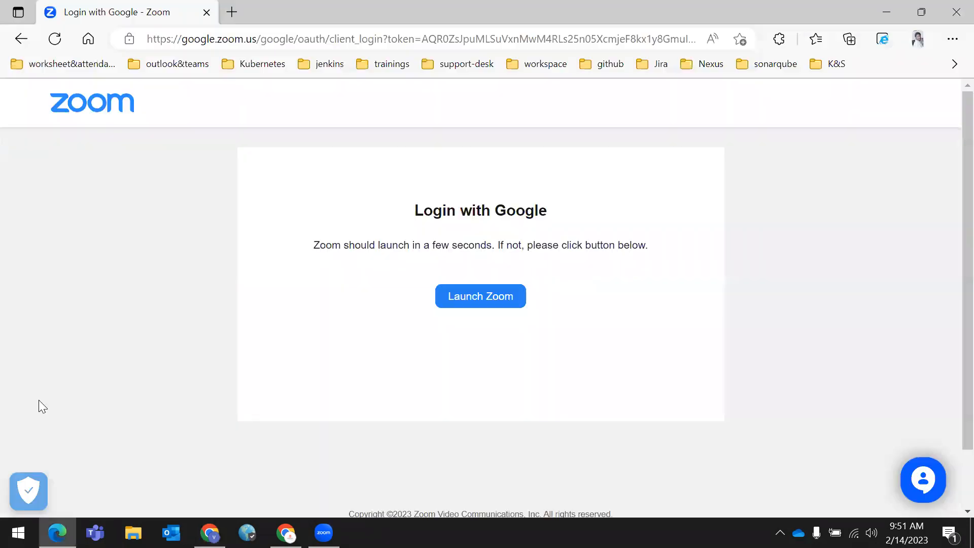
pyautogui.click(894, 6)
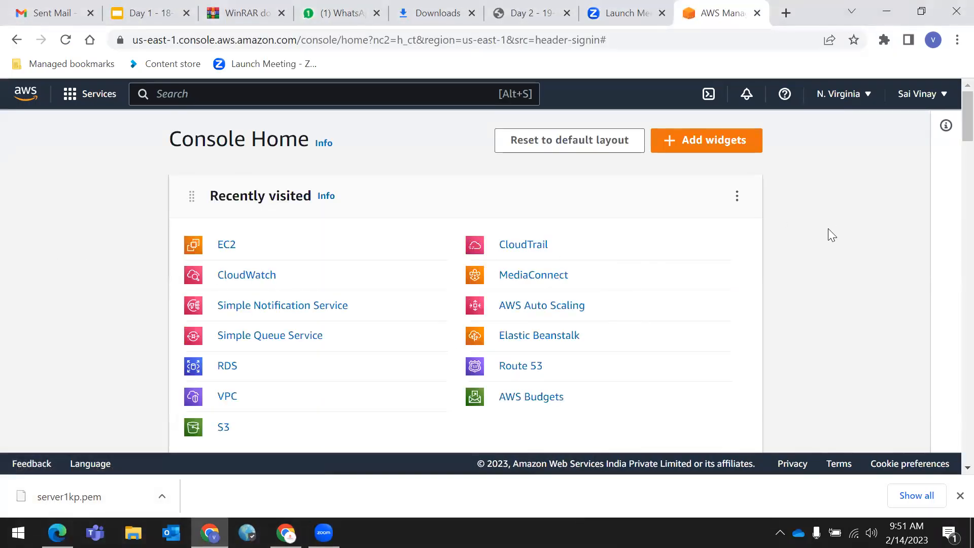
# - Open EC2 Instances, clear the running filter, and start Launch instances
pyautogui.click(226, 246)
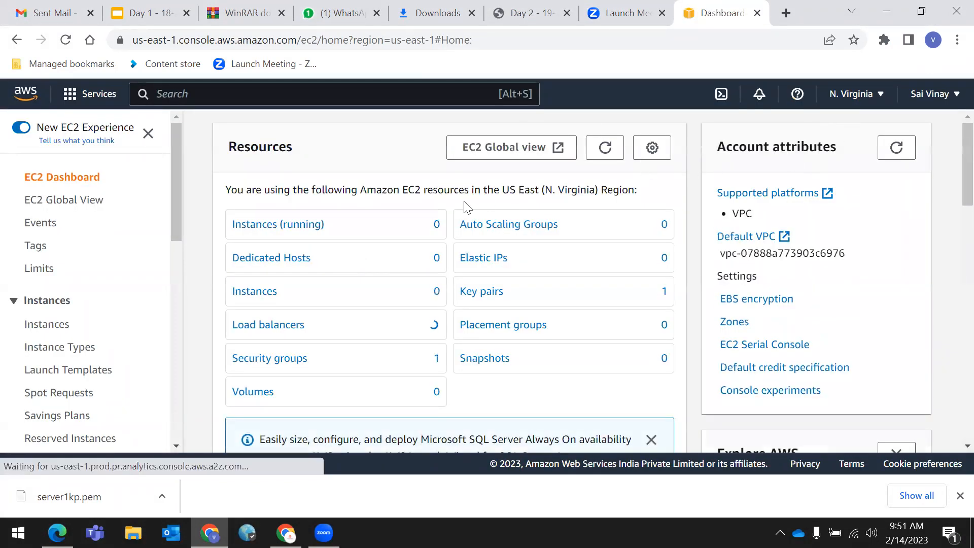
pyautogui.click(260, 228)
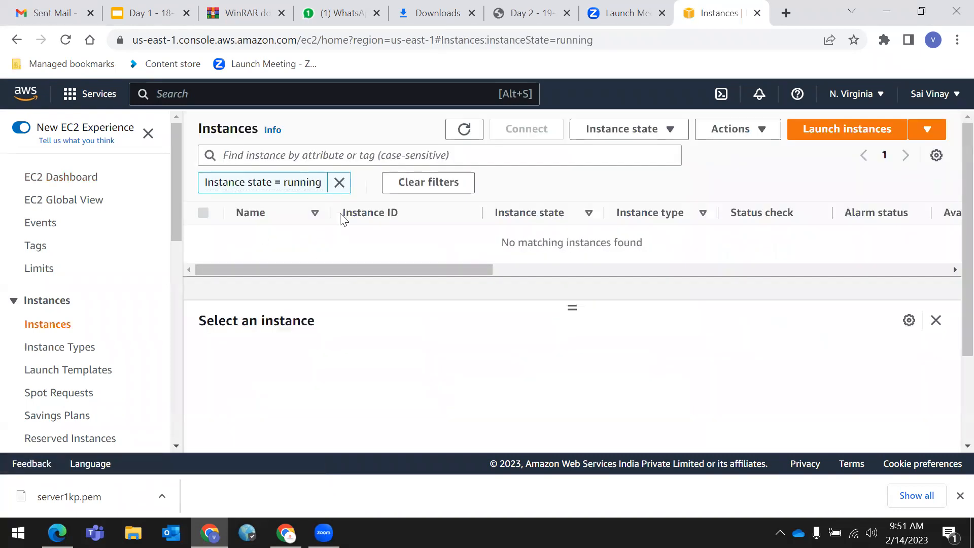
pyautogui.click(339, 182)
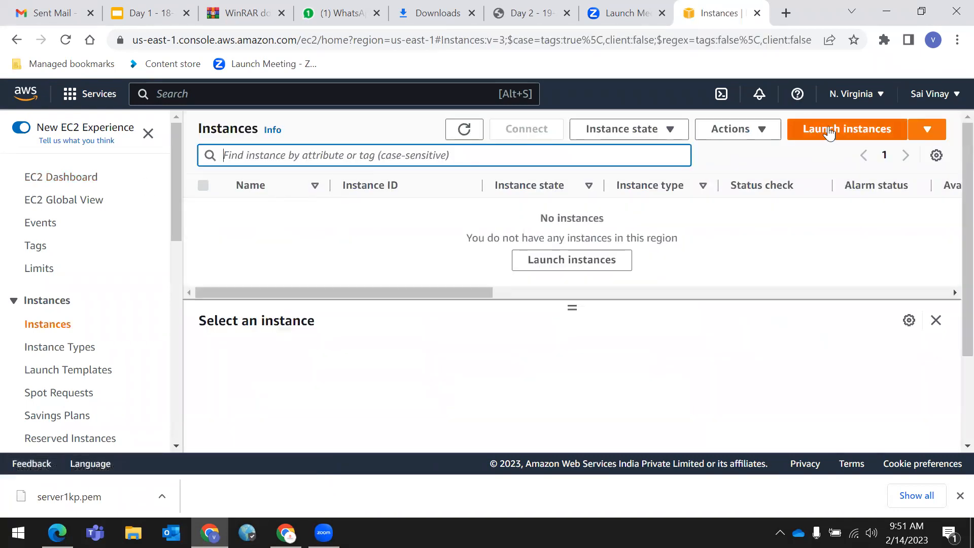
pyautogui.click(830, 133)
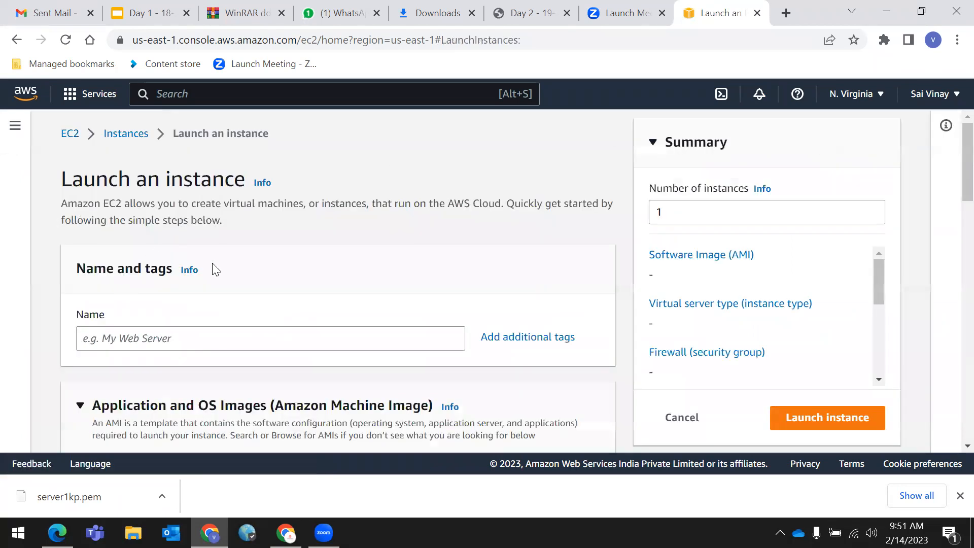
# - Enter server1 as the new instance's name
pyautogui.scroll(-1, 208, 274)
pyautogui.click(172, 266)
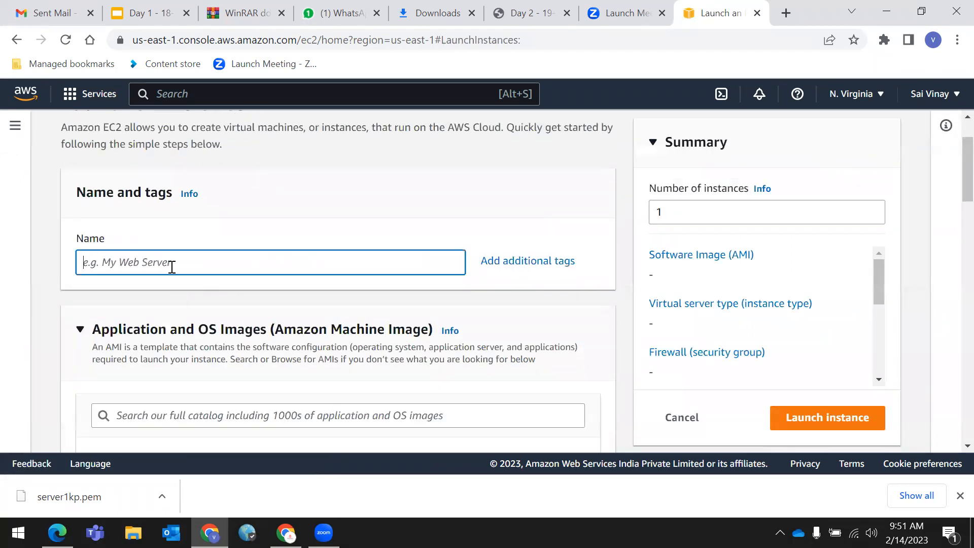
pyautogui.write('server1')
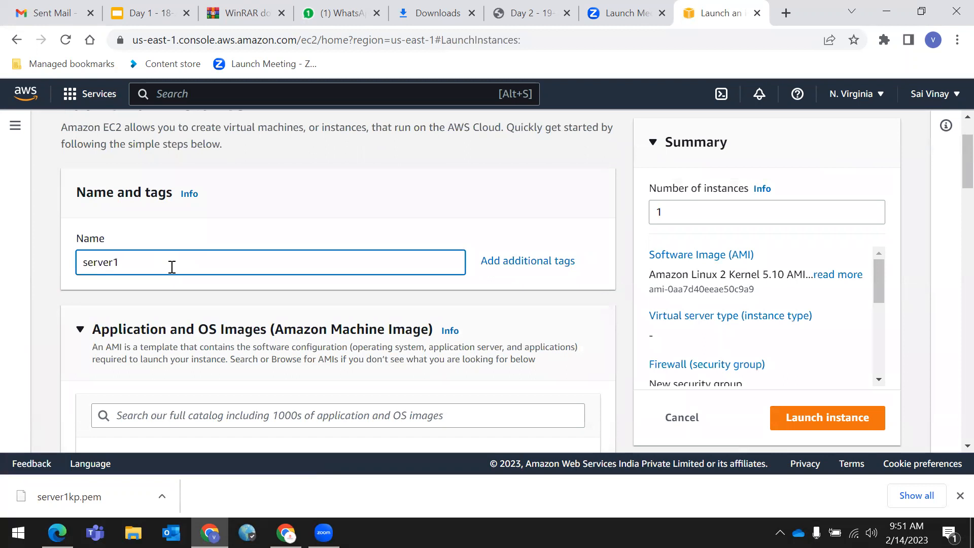
# - Choose the Ubuntu Server 22.04 LTS image, keep t2.micro, and dismiss the server1kp.pem download bar
pyautogui.scroll(-4, 177, 272)
pyautogui.click(256, 310)
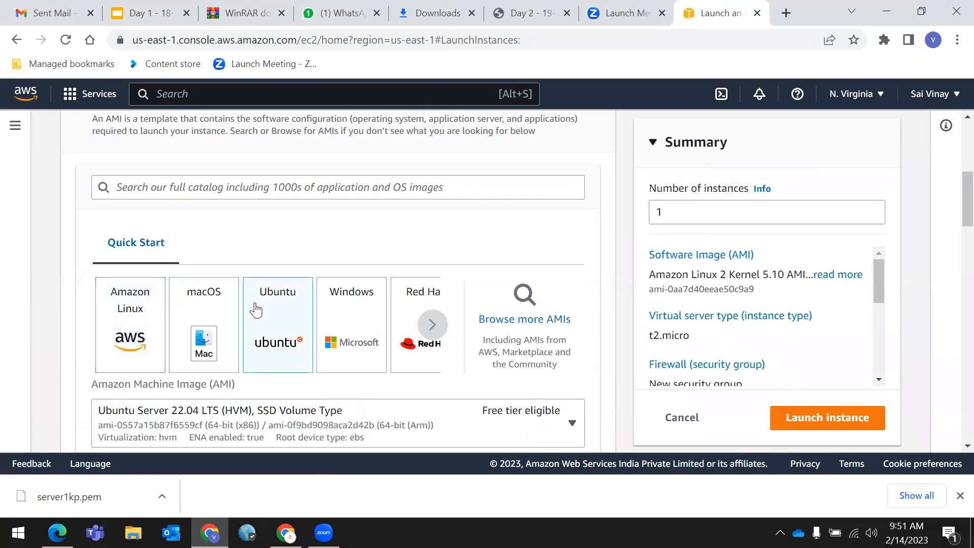
pyautogui.scroll(-5, 268, 299)
pyautogui.scroll(3, 188, 335)
pyautogui.scroll(-4, 189, 335)
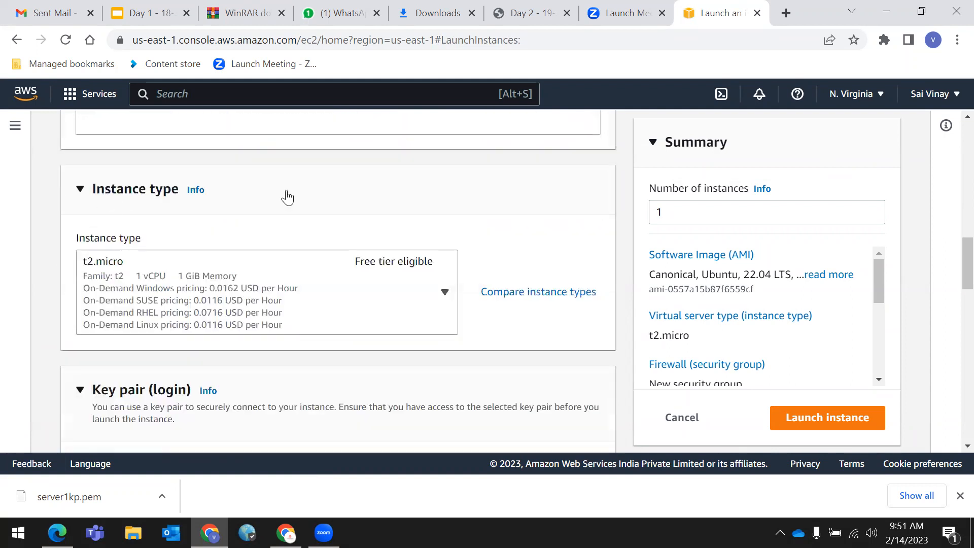
pyautogui.click(959, 496)
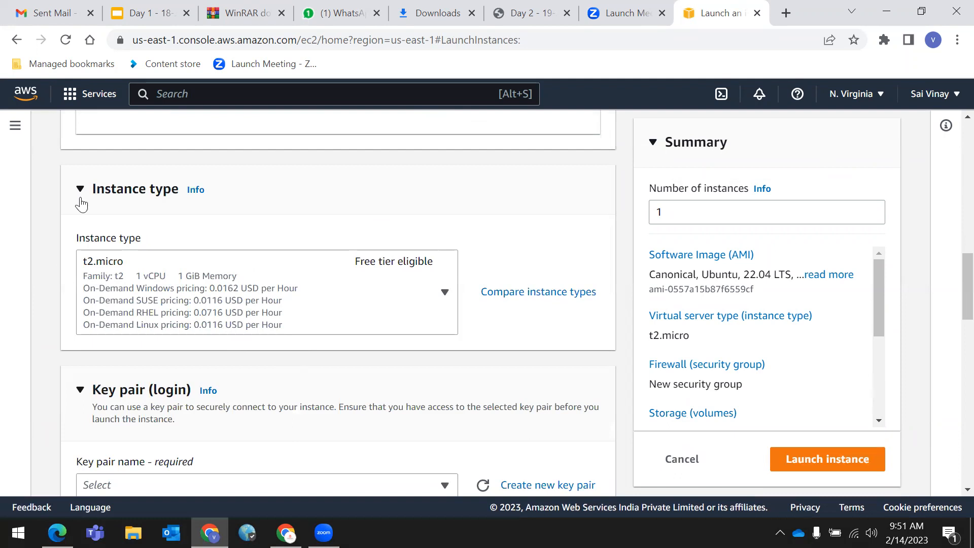
pyautogui.scroll(-5, 160, 276)
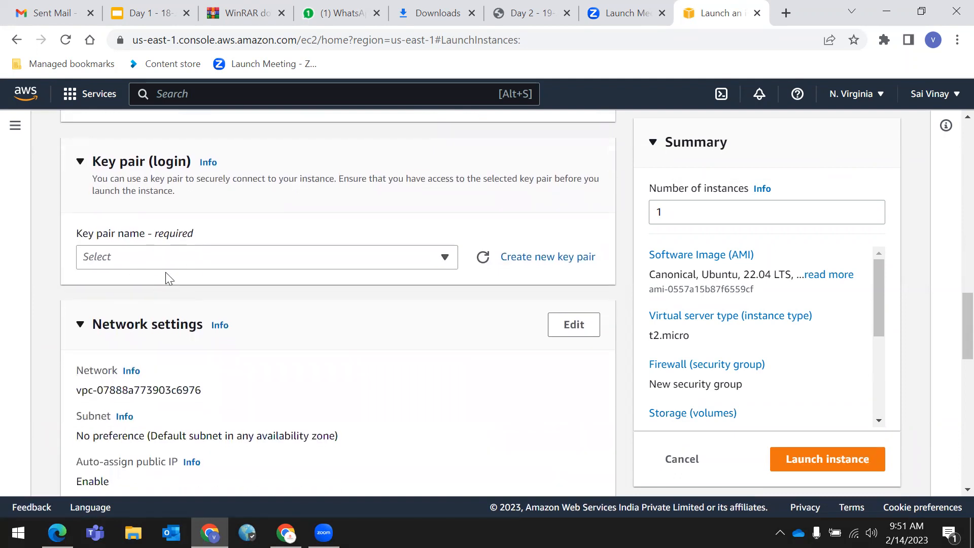
# - Select server1kp from the Key pair name dropdown
pyautogui.click(447, 261)
pyautogui.click(170, 340)
# - Read the free-tier 30 GB storage notice under Configure storage and dismiss it
pyautogui.scroll(-5, 133, 280)
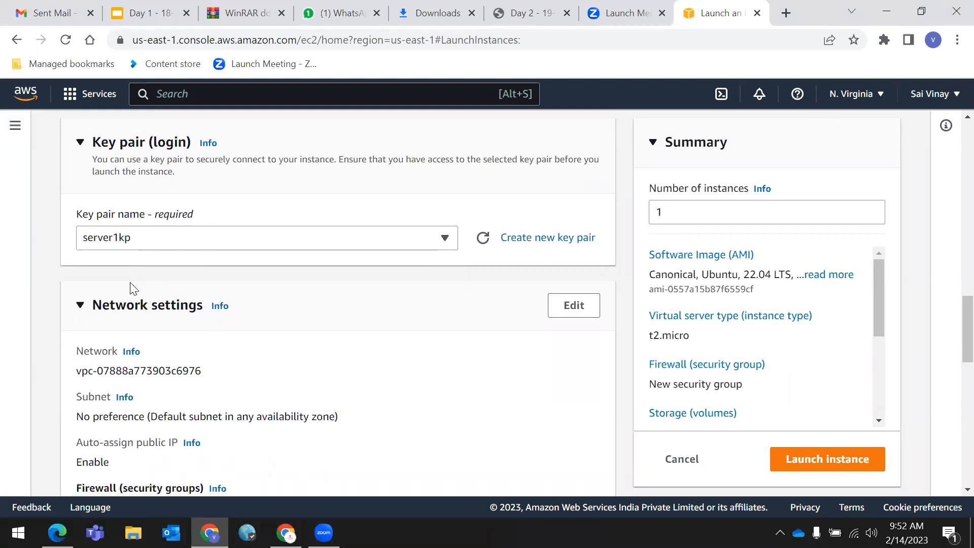
pyautogui.scroll(3, 122, 266)
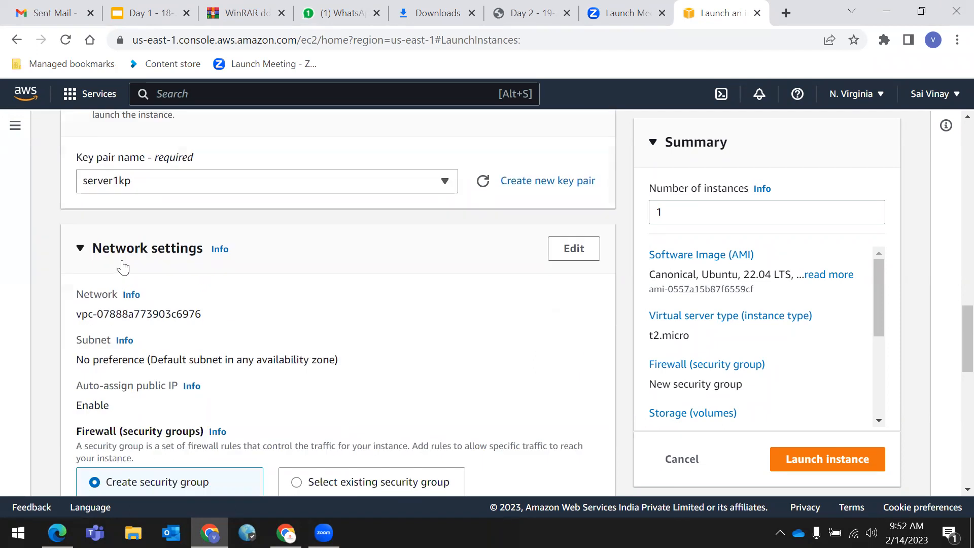
pyautogui.scroll(-3, 148, 290)
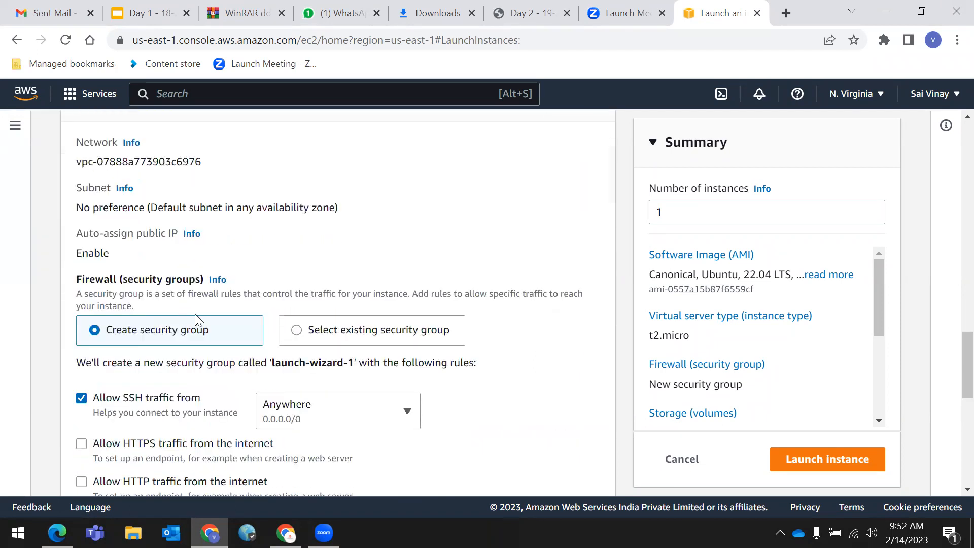
pyautogui.scroll(2, 94, 191)
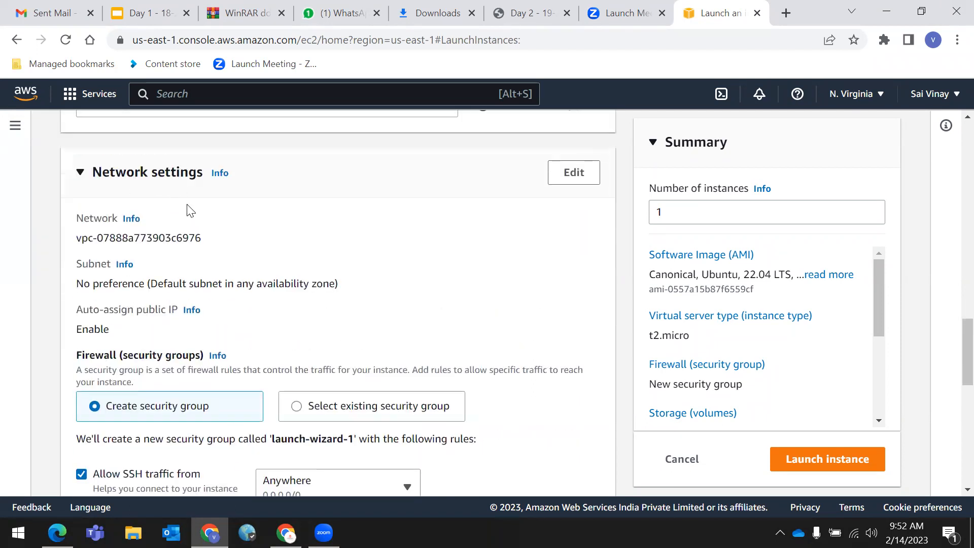
pyautogui.scroll(-3, 280, 240)
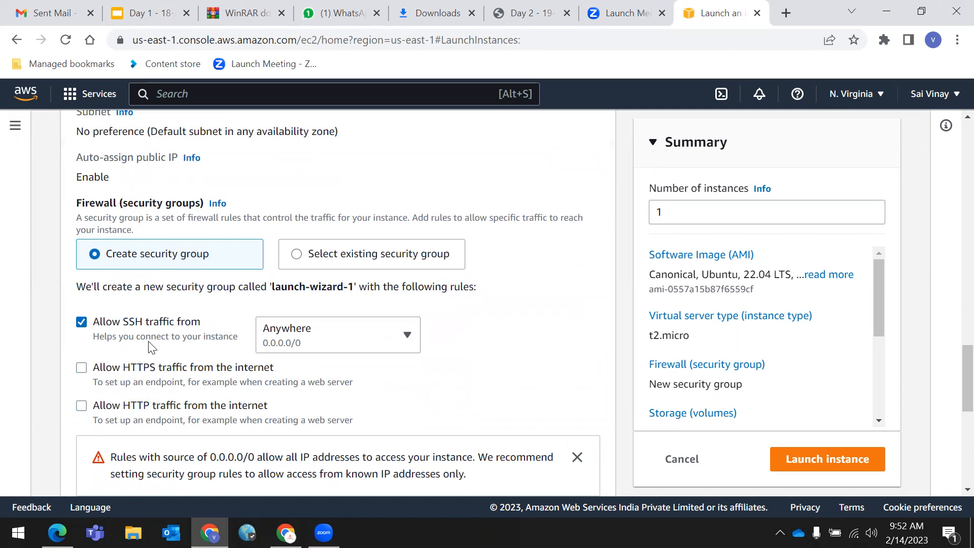
pyautogui.scroll(-7, 149, 348)
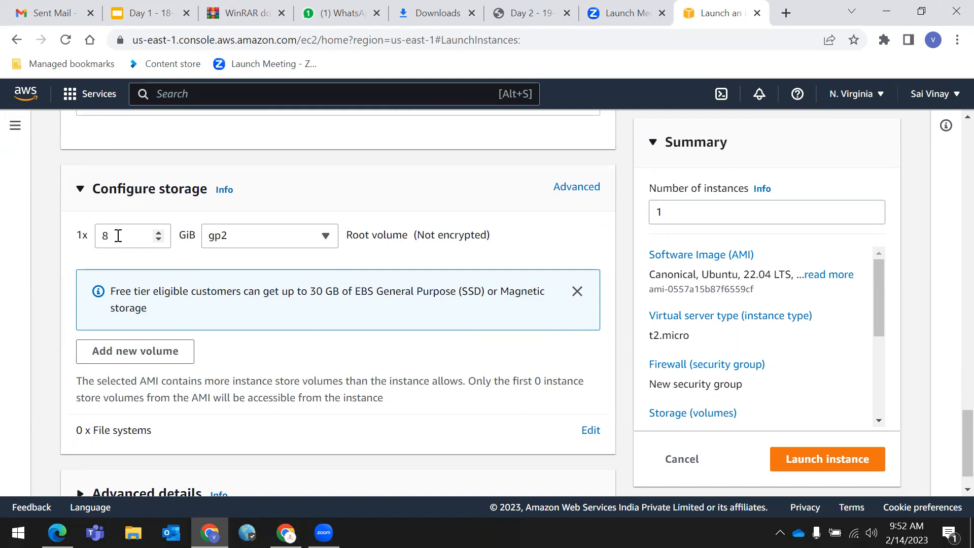
pyautogui.moveTo(119, 291); pyautogui.dragTo(340, 292)
pyautogui.click(153, 307)
pyautogui.moveTo(134, 292); pyautogui.dragTo(345, 300)
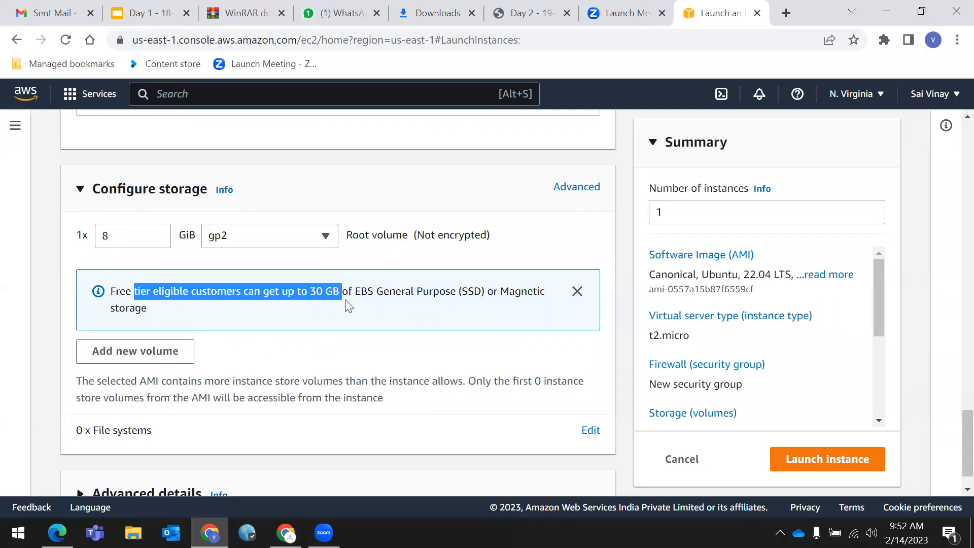
pyautogui.click(297, 307)
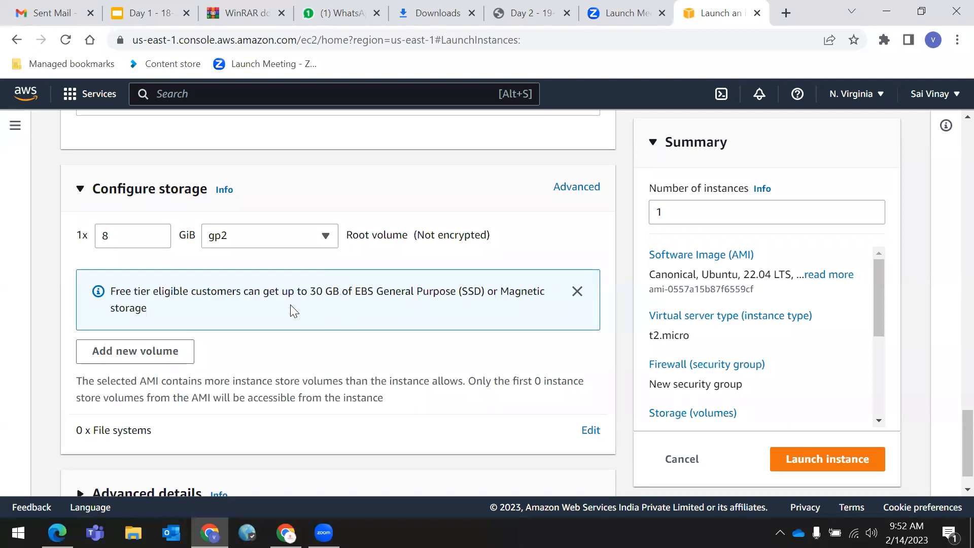
pyautogui.scroll(-1, 291, 304)
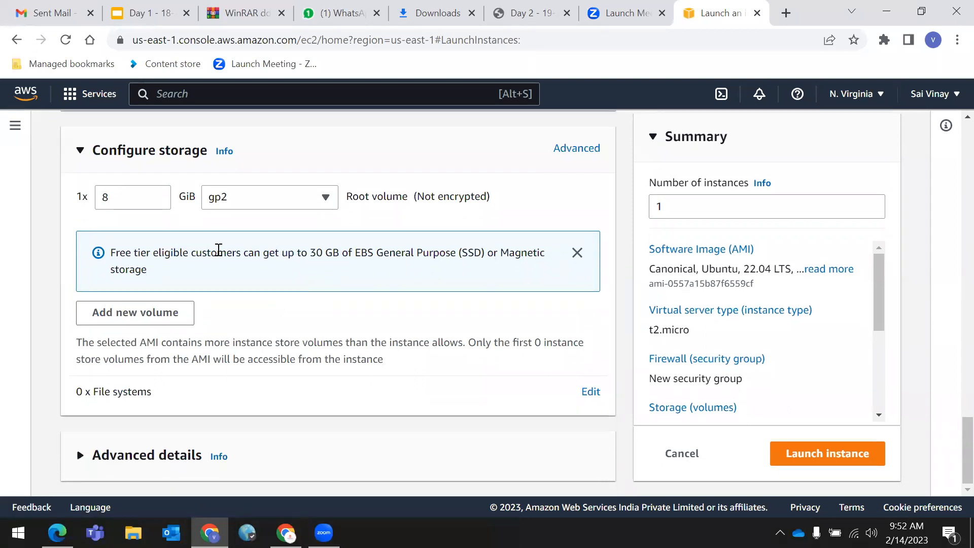
pyautogui.moveTo(113, 255); pyautogui.dragTo(347, 250)
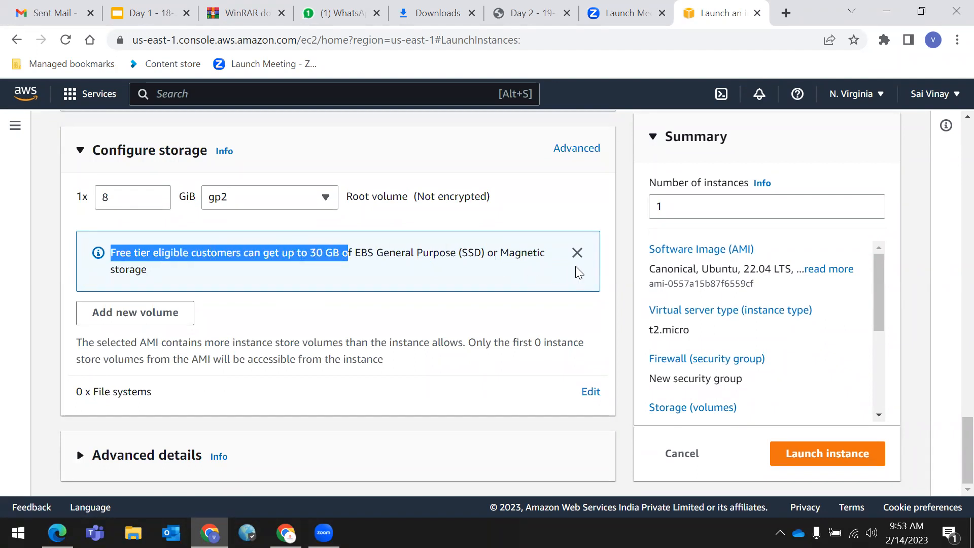
pyautogui.click(577, 252)
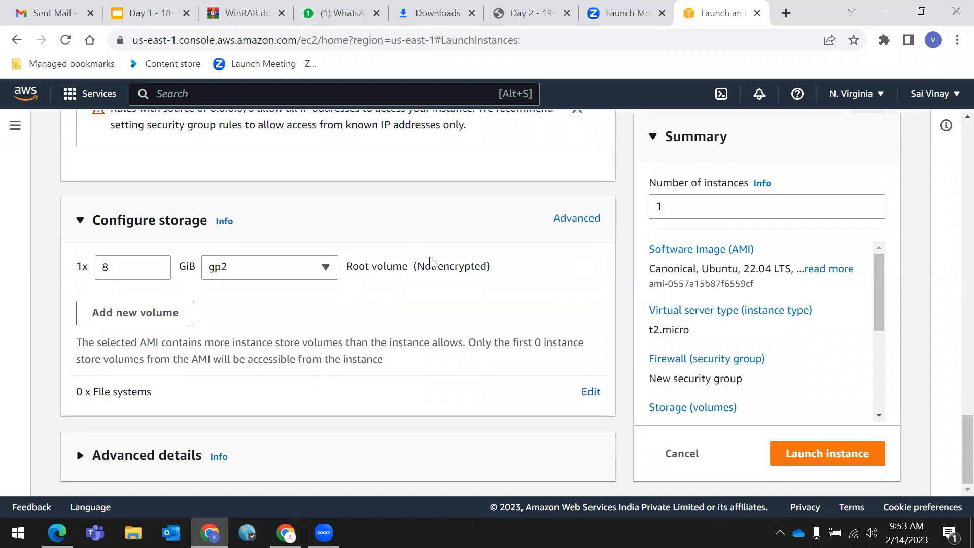
# - Launch the instance with its 8 GiB gp2 root volume from the Summary panel
pyautogui.scroll(3, 431, 258)
pyautogui.scroll(-2, 431, 258)
pyautogui.scroll(-1, 431, 257)
pyautogui.scroll(3, 109, 398)
pyautogui.scroll(-3, 108, 398)
pyautogui.click(826, 458)
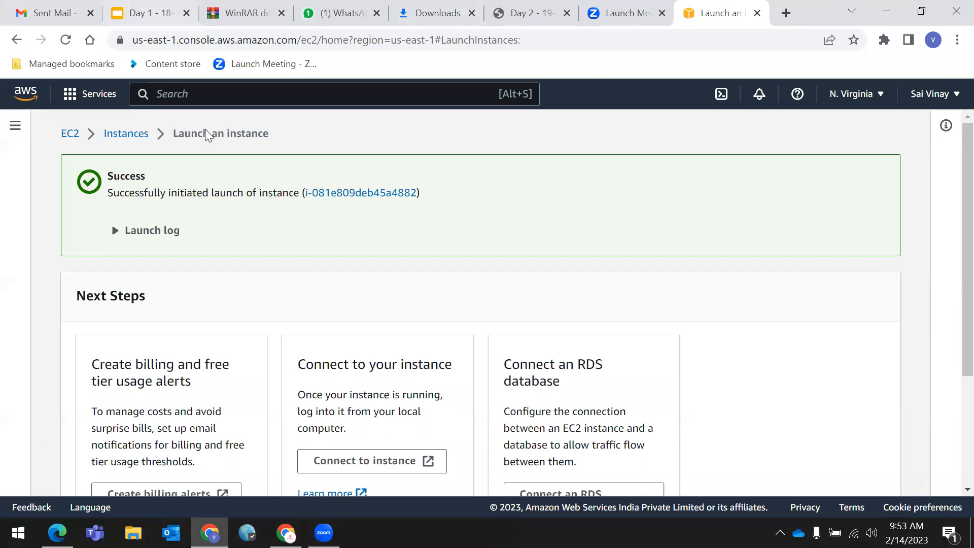
# - Follow the Instances breadcrumb to see server1 listed as Pending
pyautogui.click(126, 133)
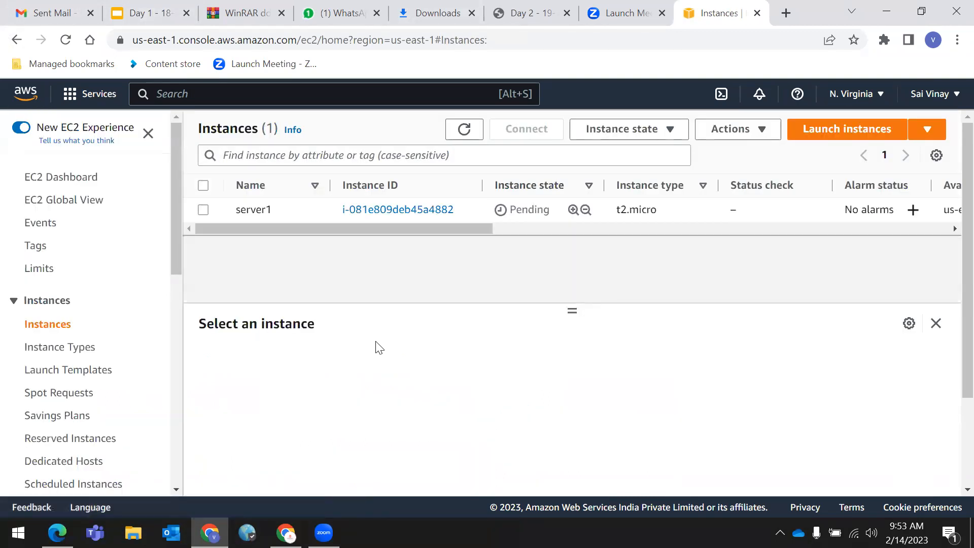
# - Reopen Instances from the EC2 Dashboard, clear the running filter, and widen the Instance ID column
pyautogui.click(74, 178)
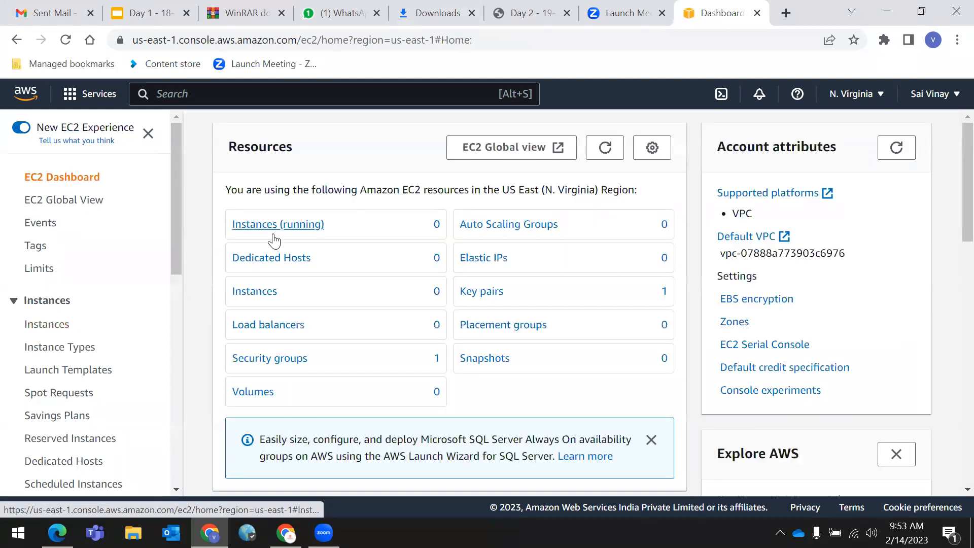
pyautogui.click(294, 226)
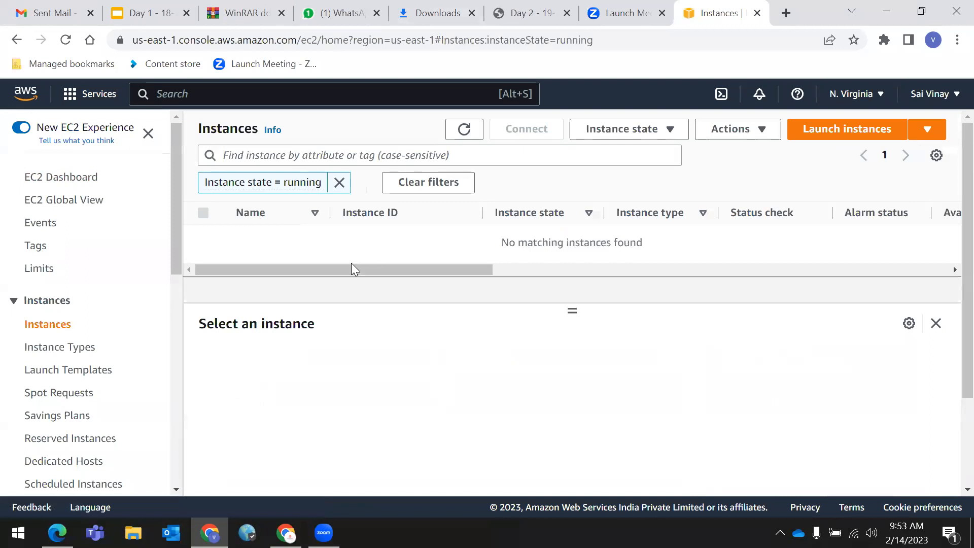
pyautogui.click(340, 182)
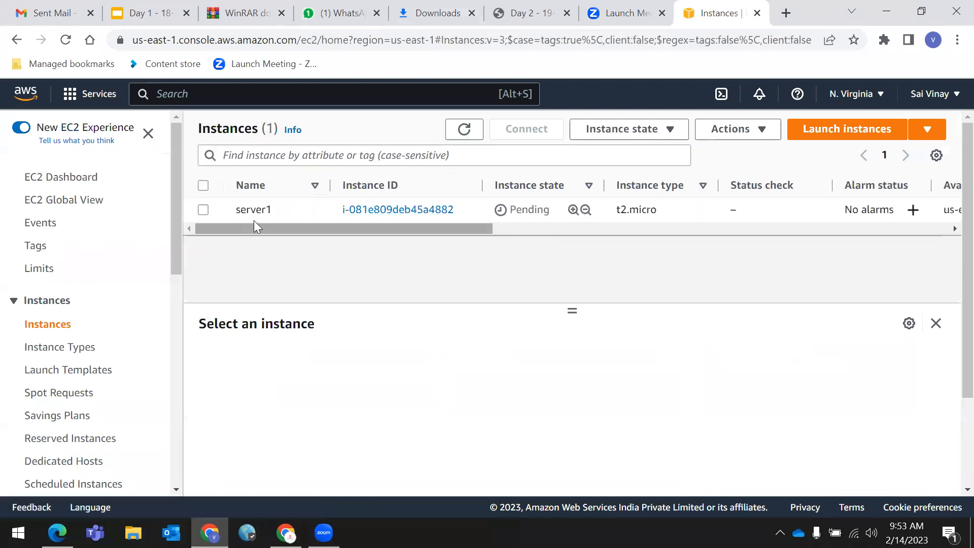
pyautogui.moveTo(482, 185); pyautogui.dragTo(497, 185)
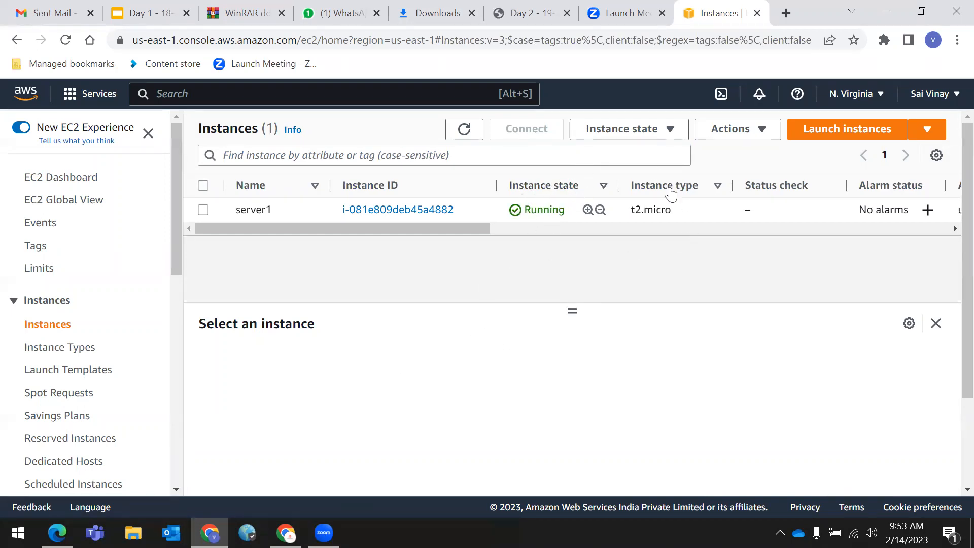
pyautogui.moveTo(631, 185); pyautogui.dragTo(698, 187)
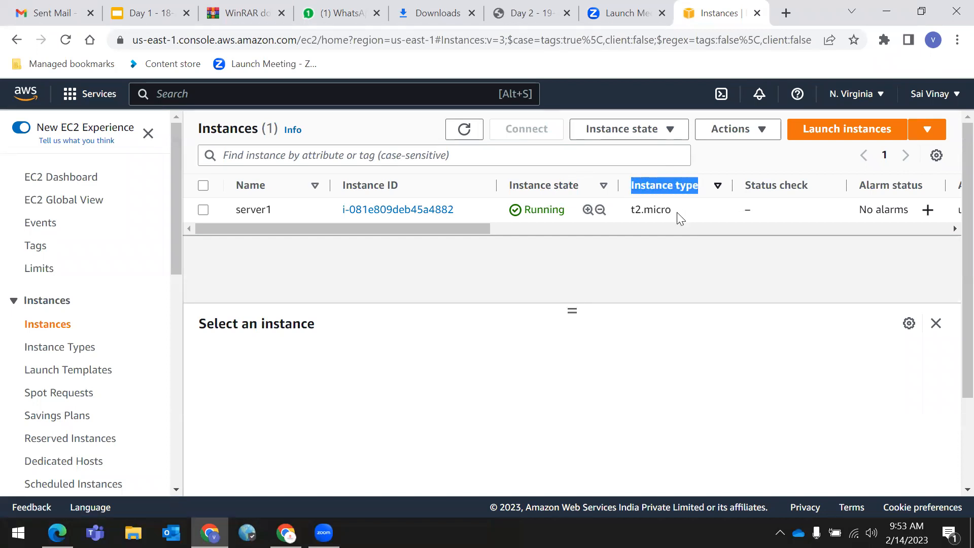
pyautogui.moveTo(476, 228); pyautogui.dragTo(593, 238)
pyautogui.moveTo(591, 232); pyautogui.dragTo(286, 250)
pyautogui.click(698, 275)
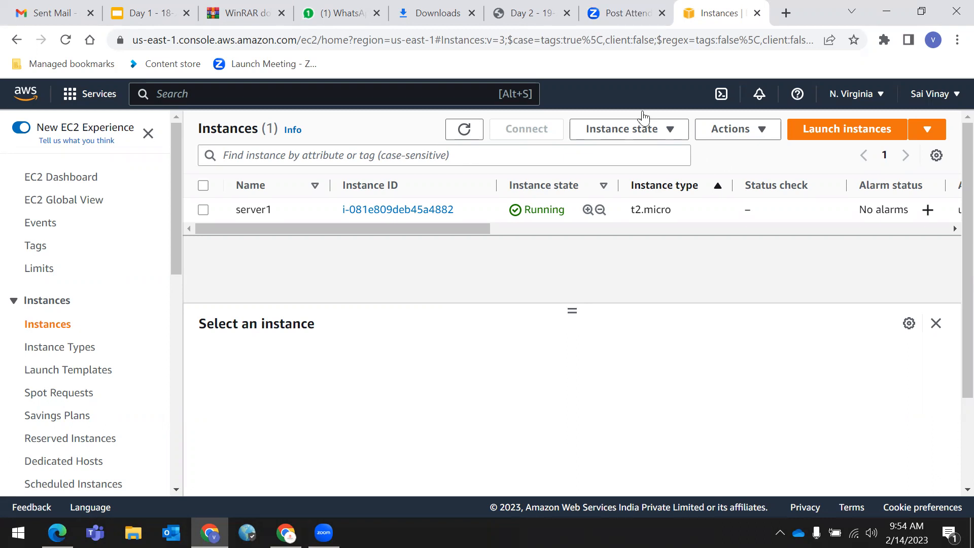
# - Search Google for 'git bash download' in a new tab
pyautogui.click(786, 13)
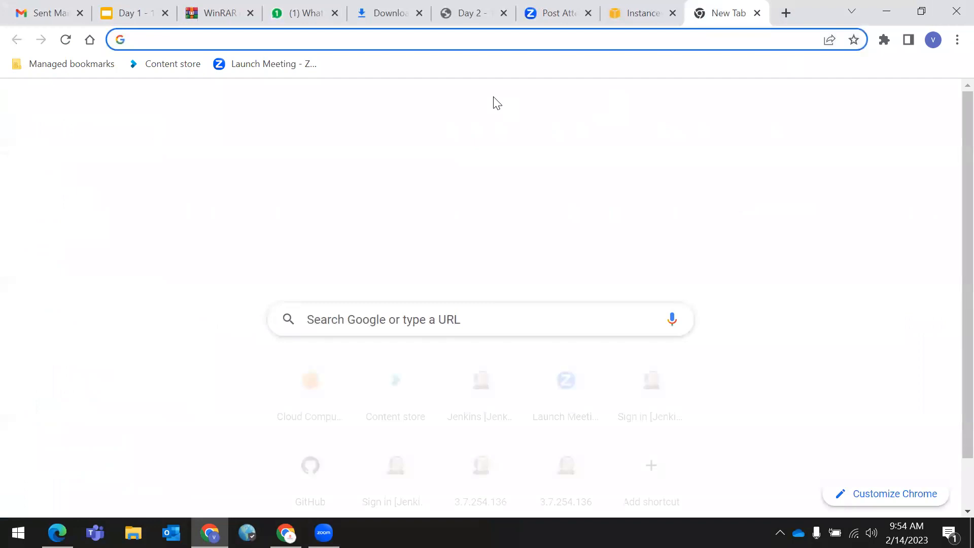
pyautogui.write('git bash')
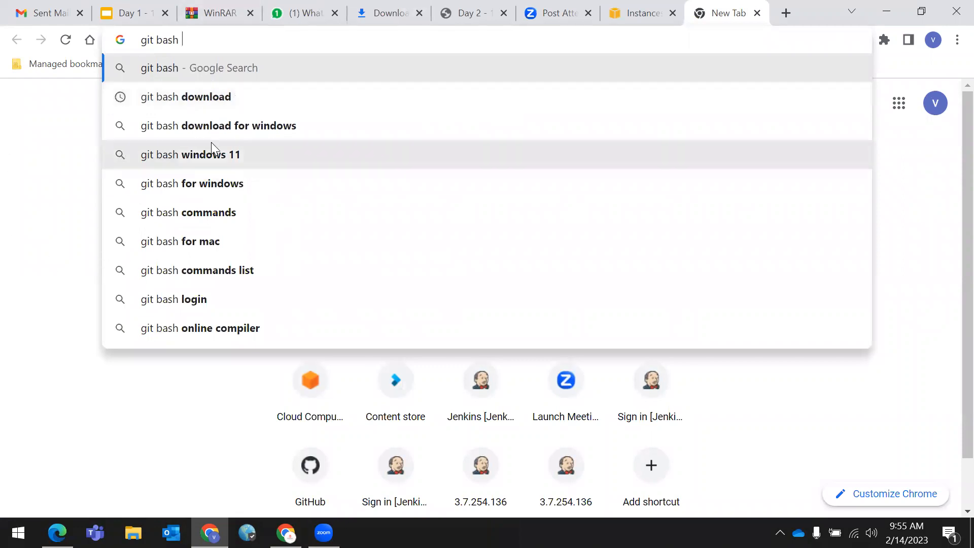
pyautogui.click(189, 102)
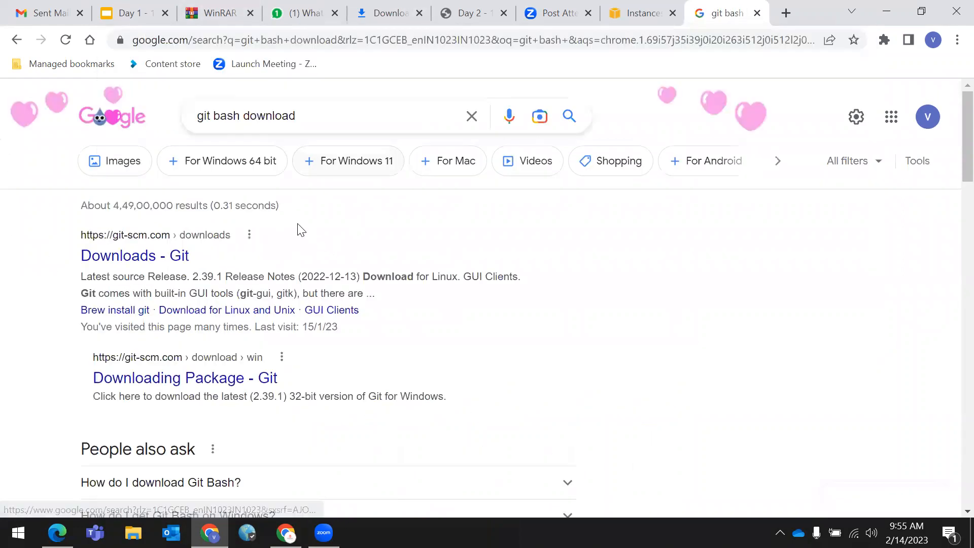
# - Open the 'Downloads - Git' result on git-scm.com
pyautogui.scroll(-3, 213, 206)
pyautogui.scroll(3, 142, 223)
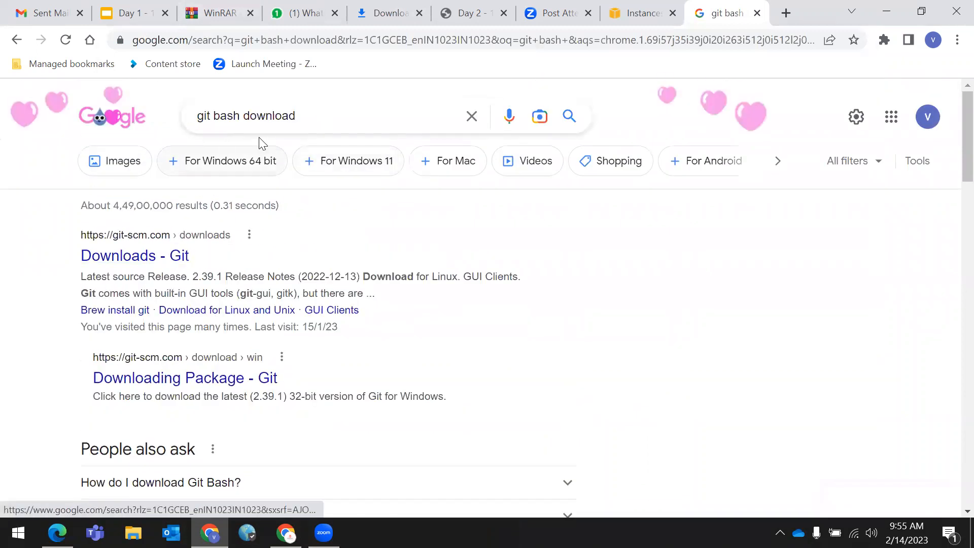
pyautogui.moveTo(196, 115); pyautogui.dragTo(701, 257)
pyautogui.click(723, 274)
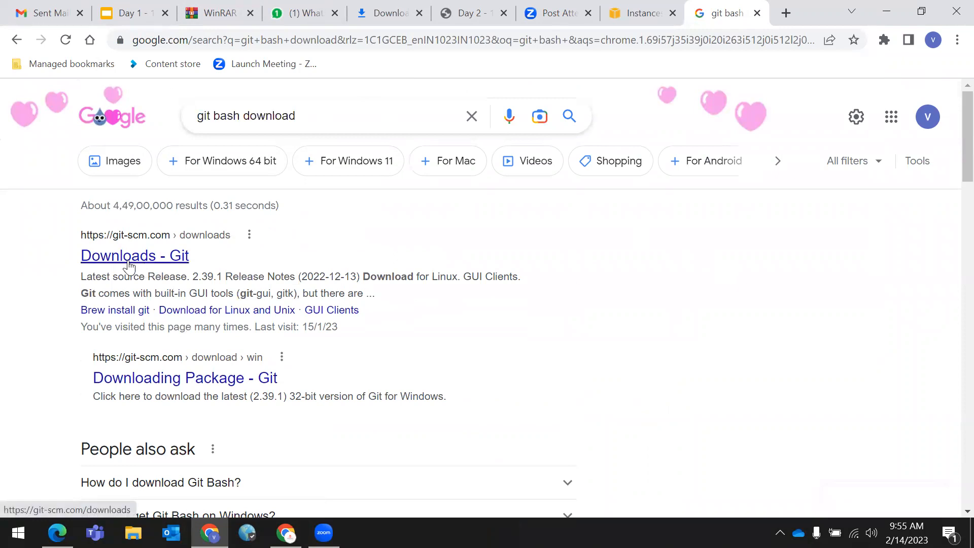
pyautogui.moveTo(61, 229); pyautogui.dragTo(263, 232)
pyautogui.click(390, 239)
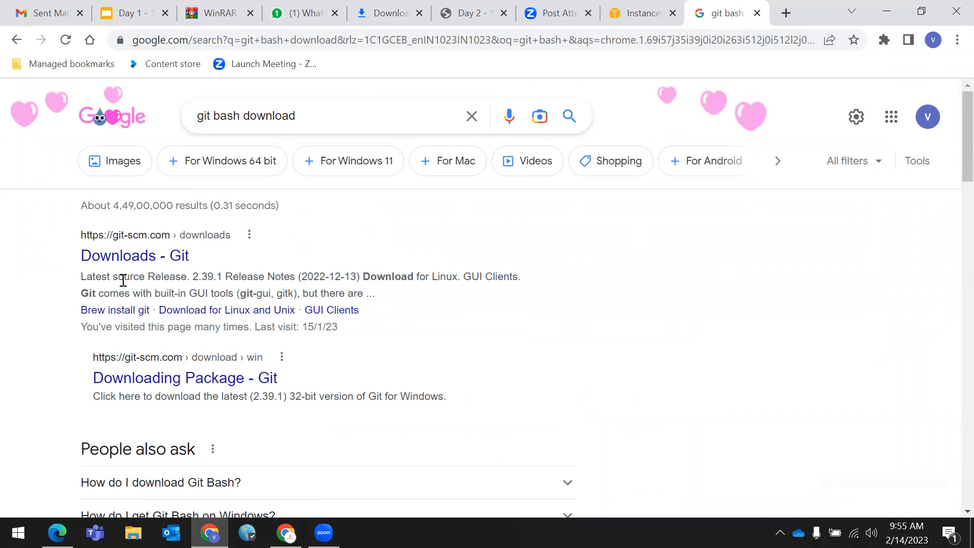
pyautogui.click(112, 263)
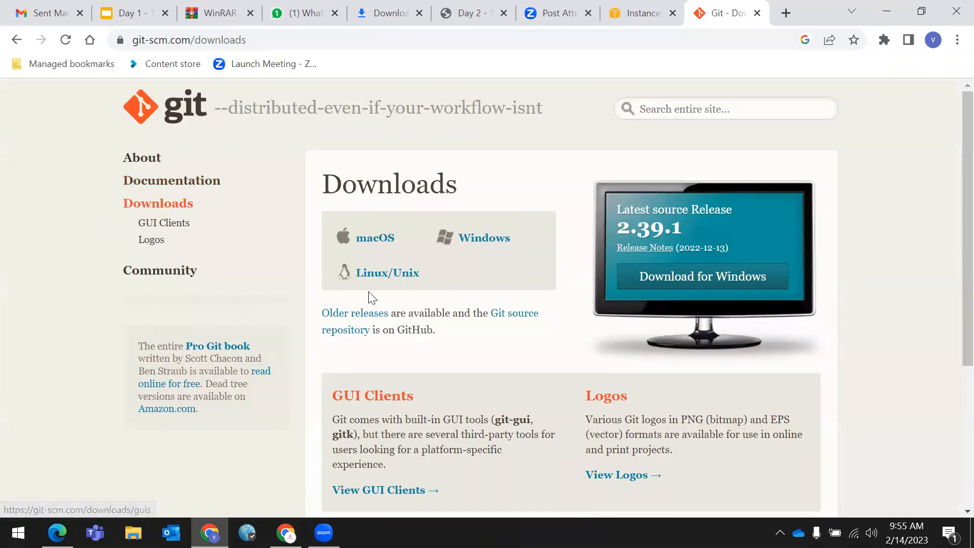
# - Go to the Git download page for Windows
pyautogui.click(489, 243)
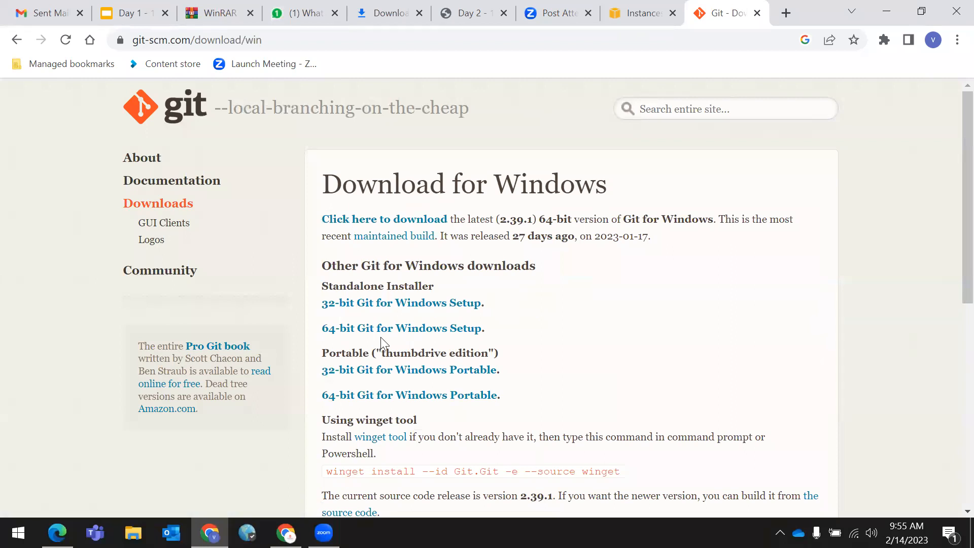
pyautogui.scroll(-3, 381, 337)
pyautogui.scroll(3, 457, 269)
# - Download the 64-bit Git for Windows Setup (Git-2.39.1-64-bit.exe) and run it
pyautogui.moveTo(513, 312); pyautogui.dragTo(626, 330)
pyautogui.moveTo(516, 332); pyautogui.dragTo(325, 331)
pyautogui.click(554, 332)
pyautogui.click(373, 332)
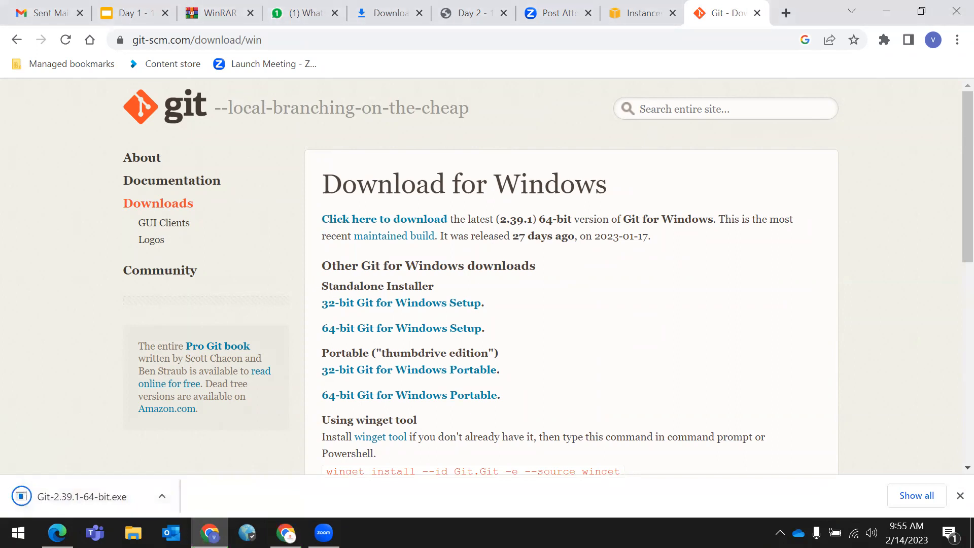
pyautogui.click(95, 496)
pyautogui.click(161, 496)
# - Start the Git 2.39.1 installer, then cancel it at the licence page and confirm exit
pyautogui.click(187, 405)
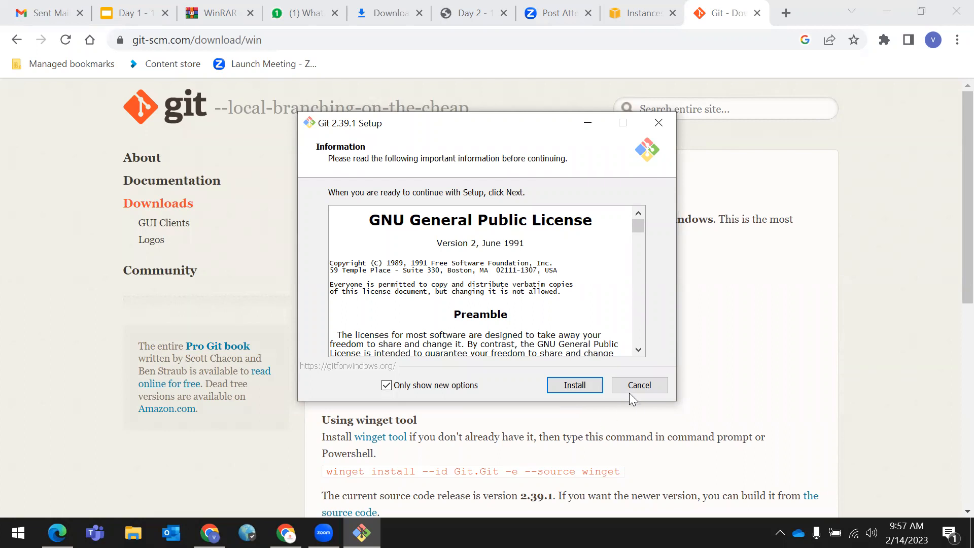
pyautogui.click(653, 390)
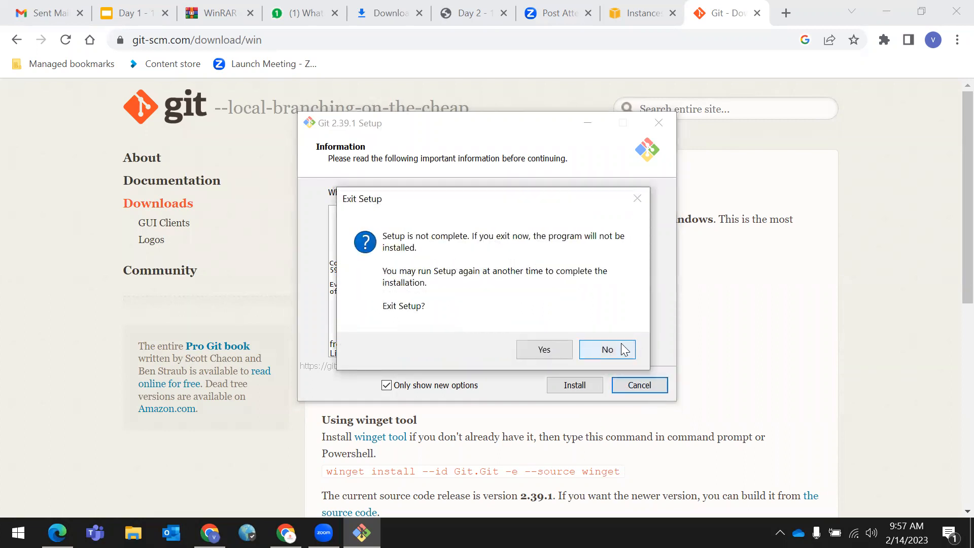
pyautogui.click(543, 349)
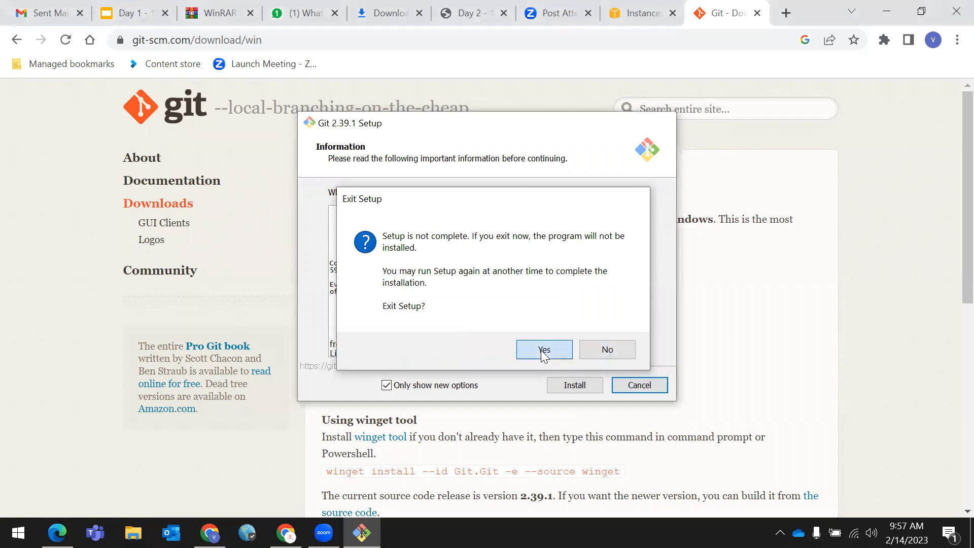